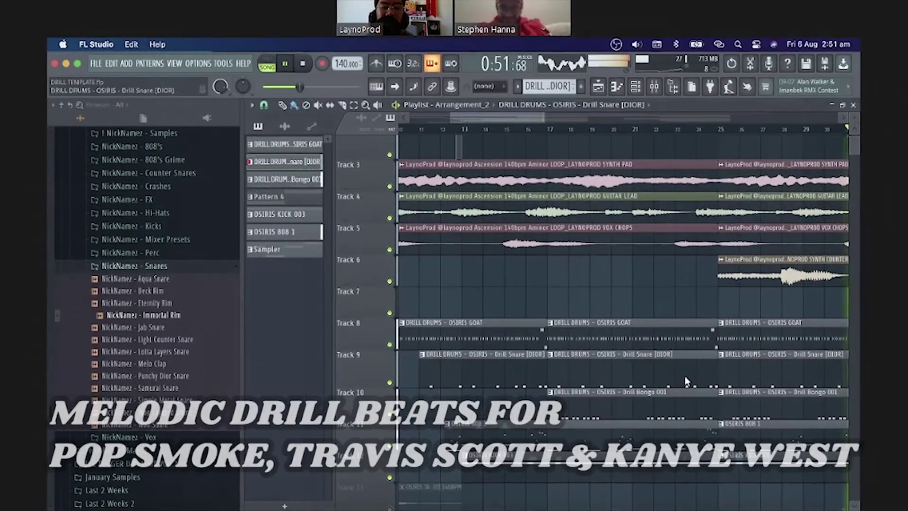
Inspect the OSIRIS Drill Snare [DIOR] notes and the full playlist arrangement during playback
double_click(685, 377)
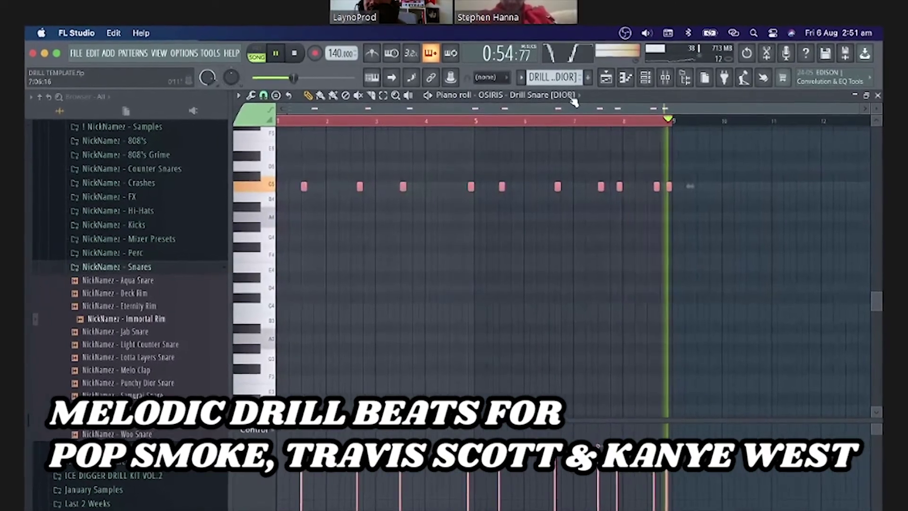
left_click(539, 97)
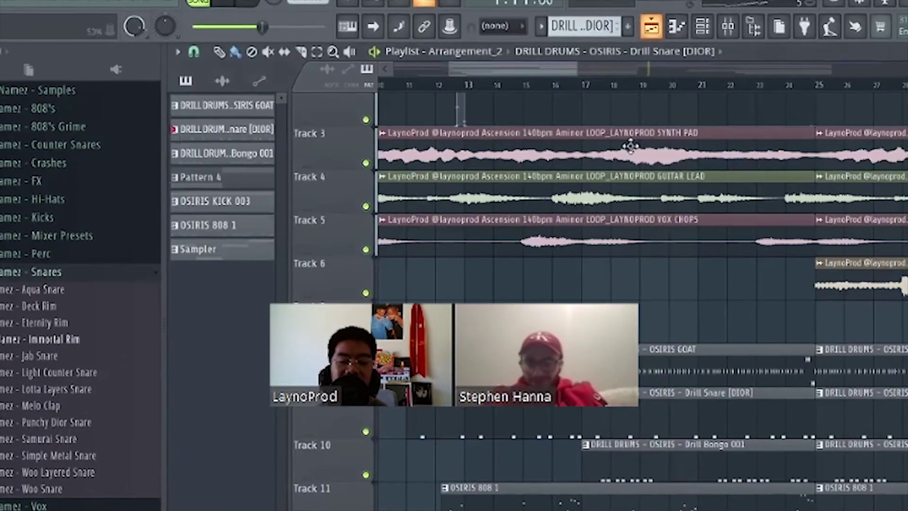
scroll(589, 253, "down", 4)
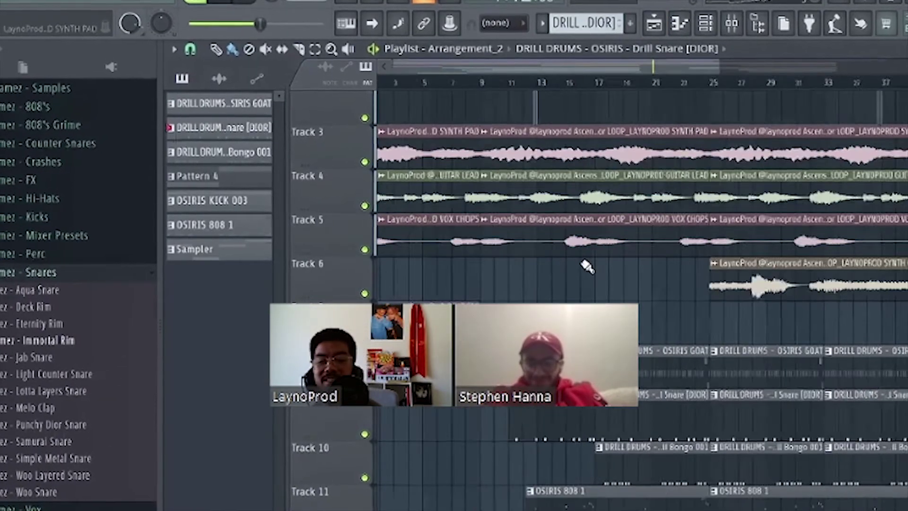
scroll(747, 239, "up", 2)
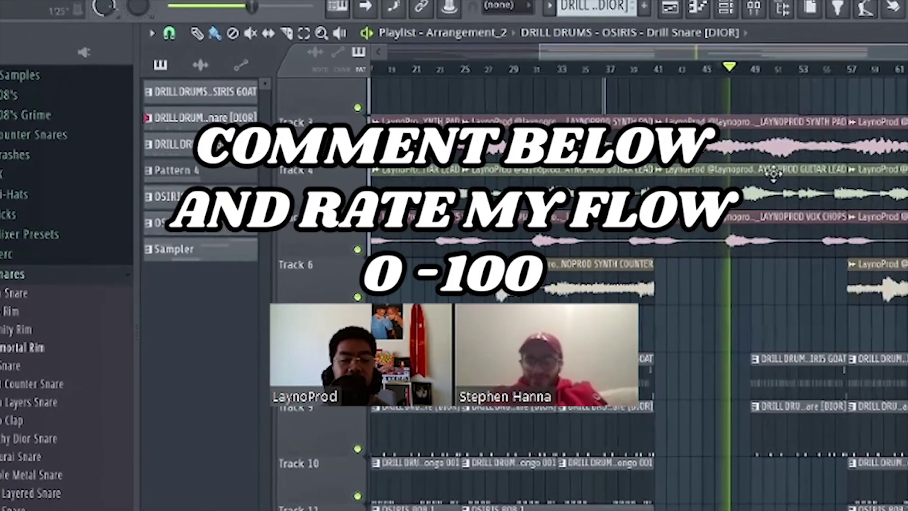
scroll(742, 167, "up", 3)
scroll(822, 206, "down", 3)
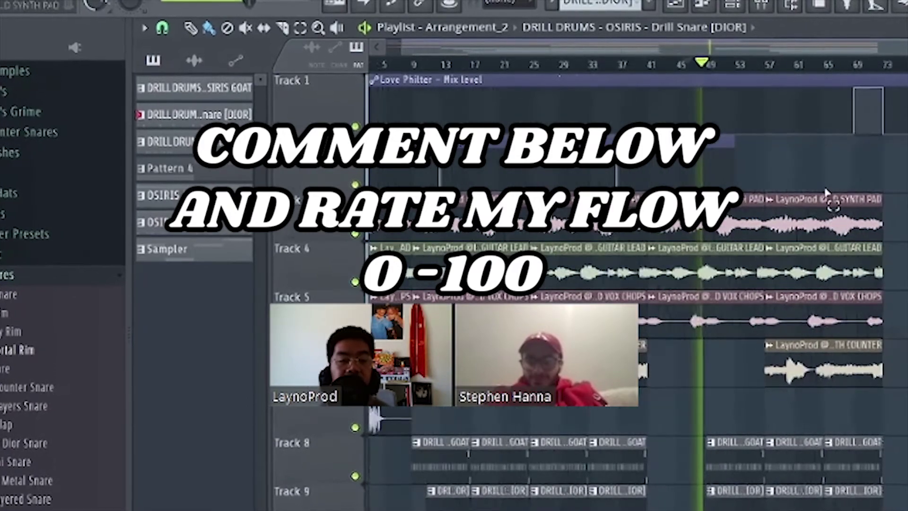
scroll(829, 189, "down", 4)
scroll(819, 133, "up", 3)
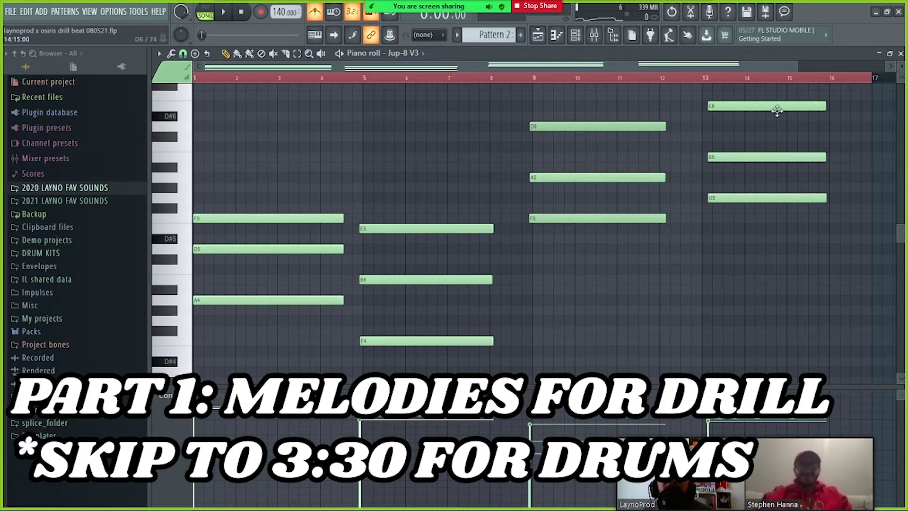
Recolour the Analog Lab 4 channel to Dark slate blue (#332876) and close the channel rack
left_click(901, 54)
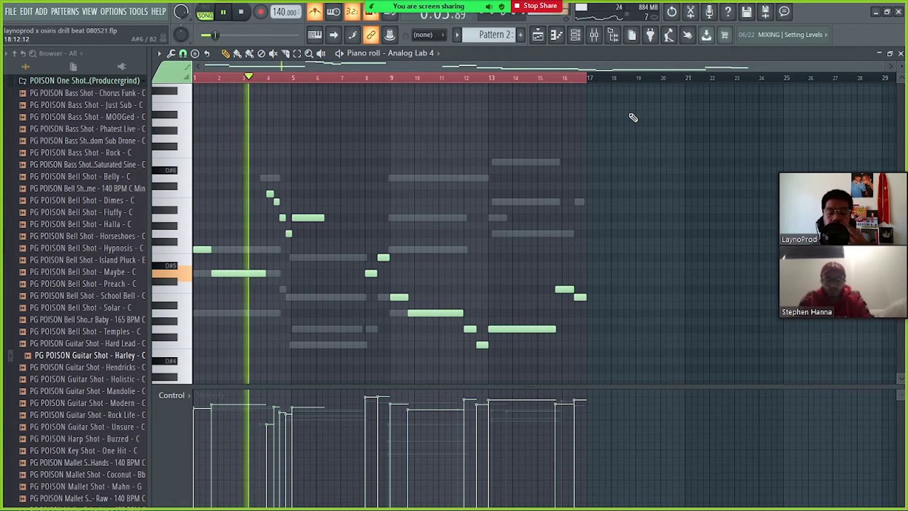
key("F9")
key("F9")
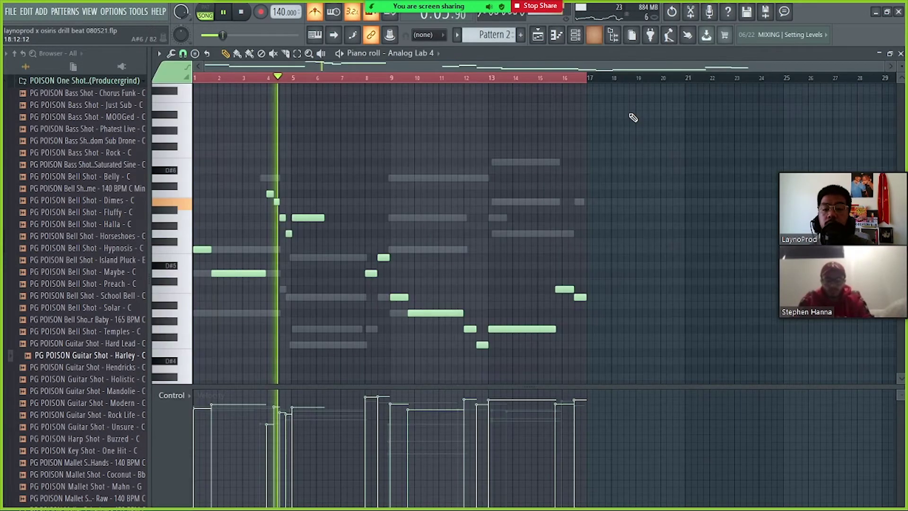
key("F6")
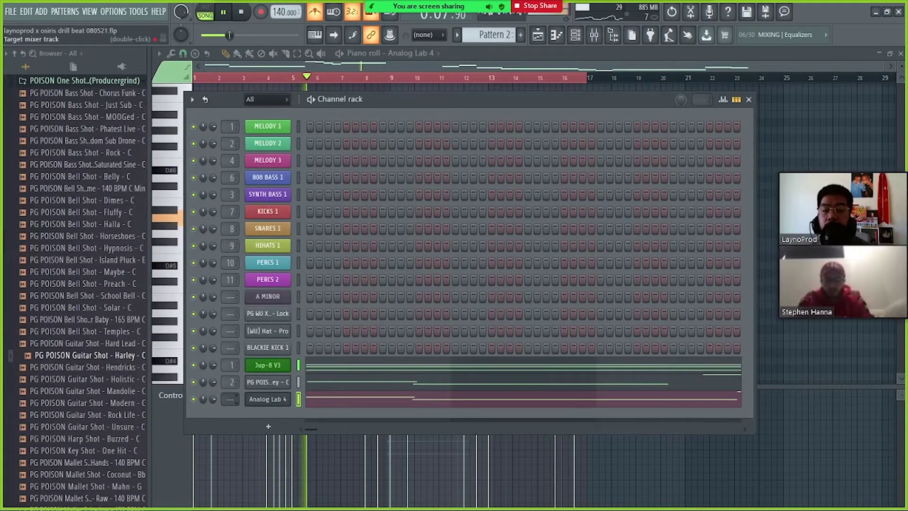
right_click(262, 400)
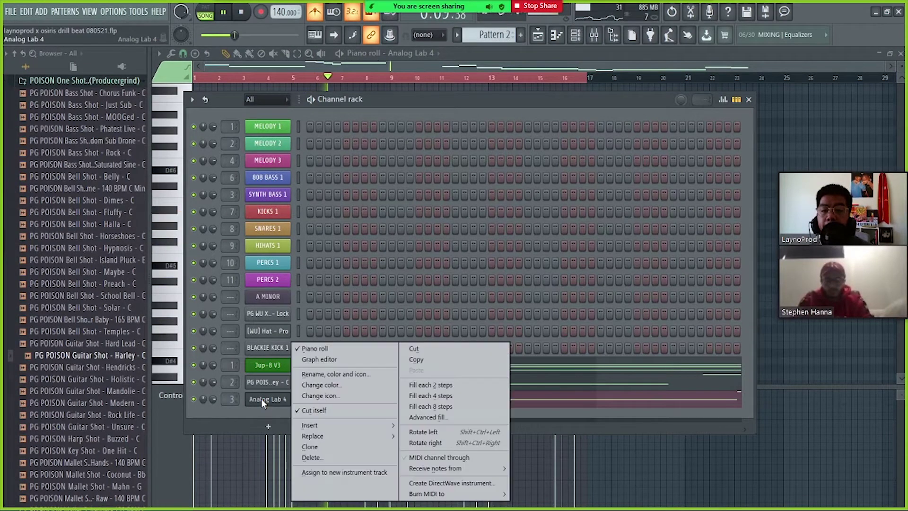
left_click(314, 375)
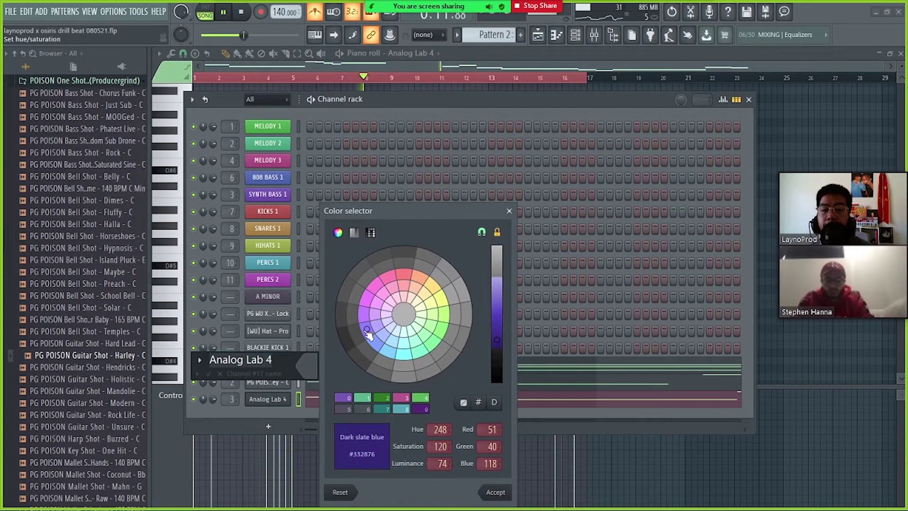
key("Return")
key("F6")
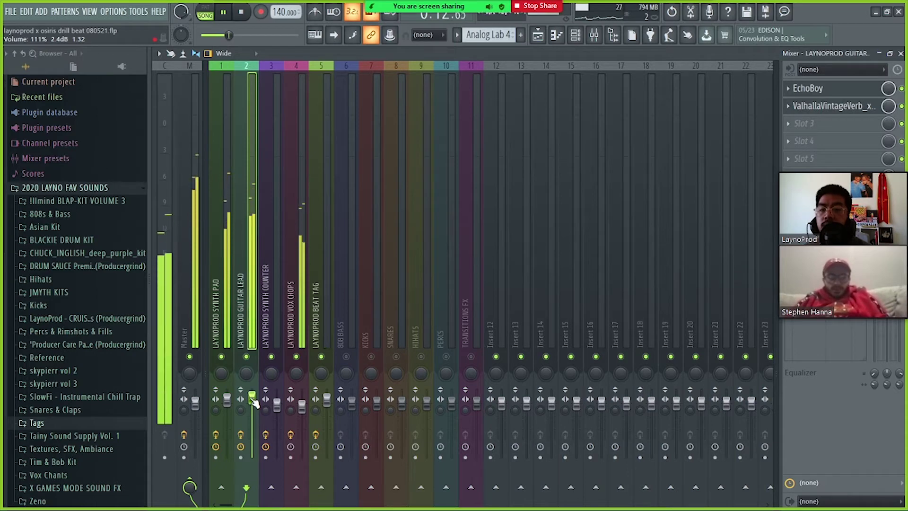
Leave the mixer for the playlist arrangement and save the project
left_click(900, 55)
left_click(471, 61)
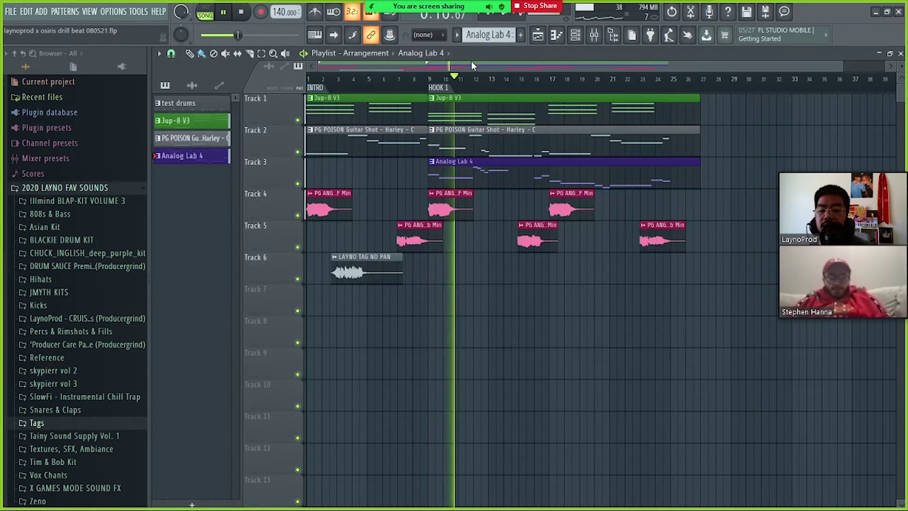
key("ctrl+s")
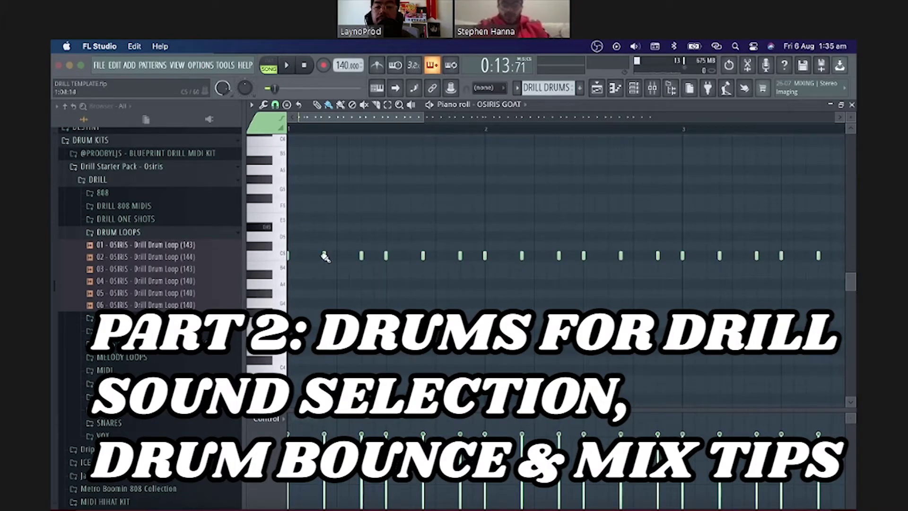
Add a hi-hat note in bar 1 of the OSIRIS GOAT pattern and remove one just after the start of bar 2
mouse_move(361, 255)
left_mouse_down()
mouse_move(349, 255)
mouse_move(362, 256)
left_mouse_up()
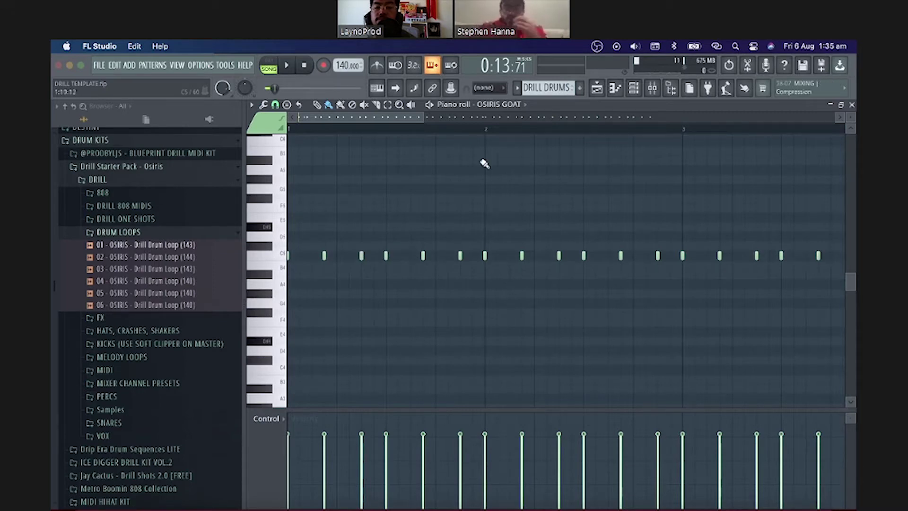
left_click(399, 105)
left_click(356, 255)
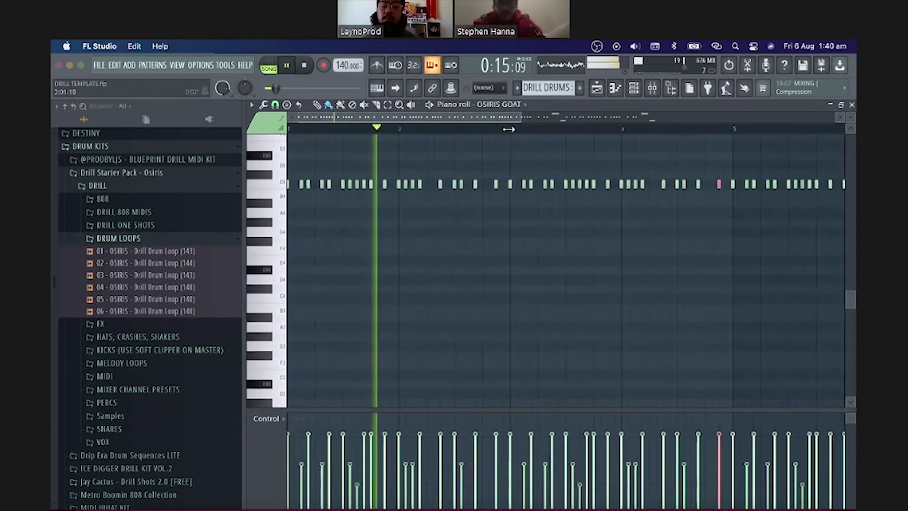
right_click(406, 186)
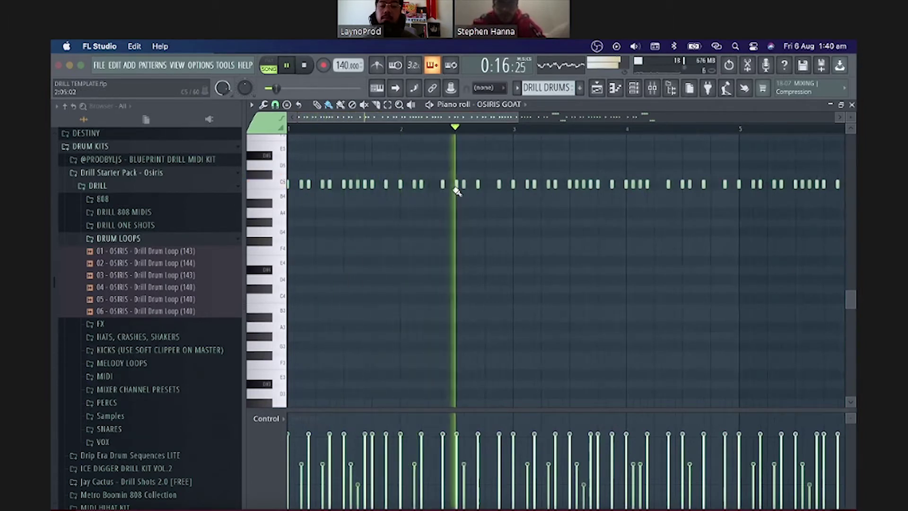
Play back the OSIRIS GOAT hi-hat pattern and examine its note spacing and velocities across the bars
key("space")
key("space")
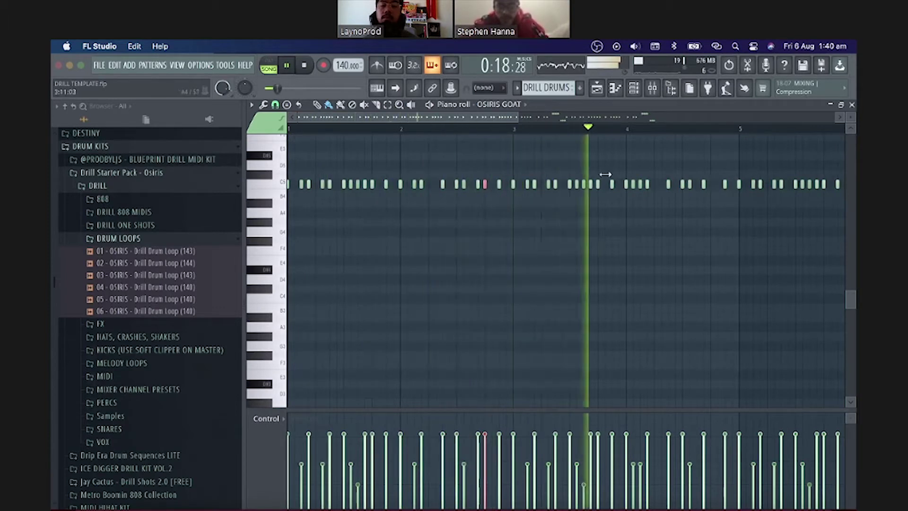
left_click_drag(517, 118, 550, 125)
key("space")
scroll(634, 188, "down", 1)
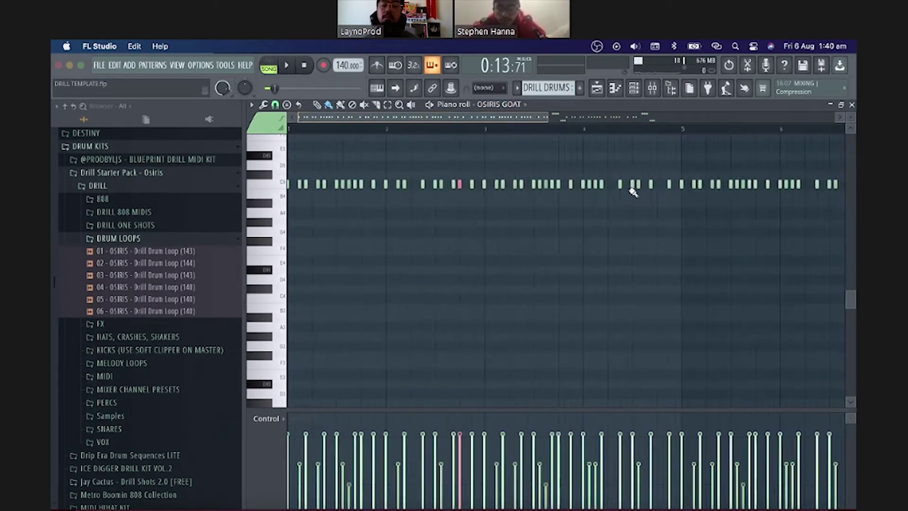
scroll(618, 192, "down", 1)
key("space")
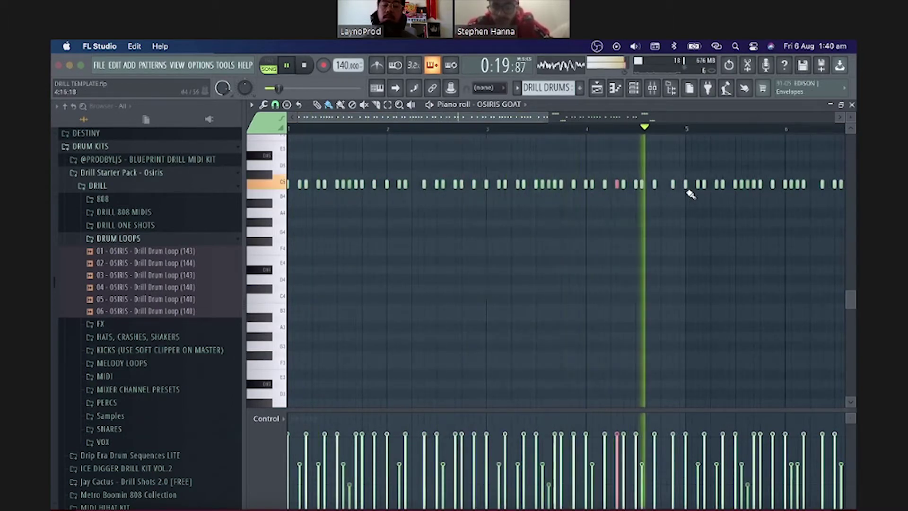
left_click_drag(550, 118, 709, 171)
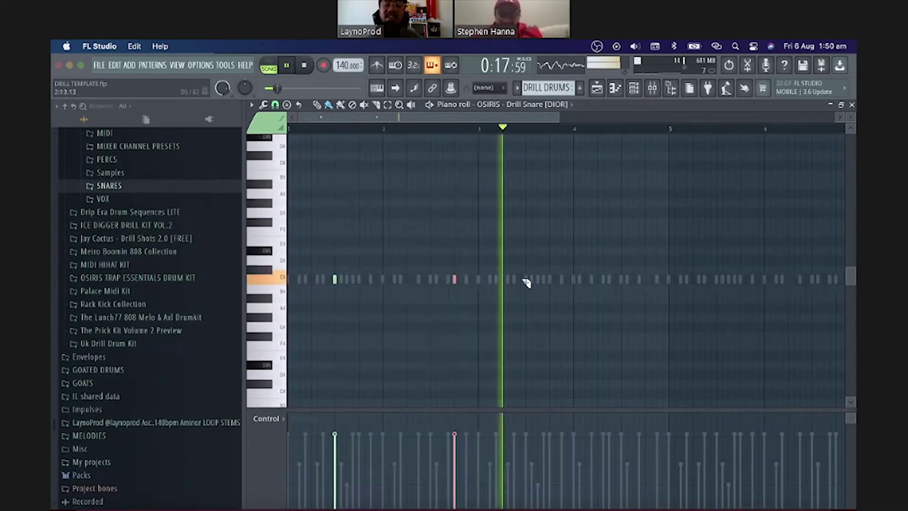
Place Drill Snare [DIOR] hits on beat 3 of bar 3 and beat 4 of bar 4, and audition the pattern
left_click(526, 279)
key("space")
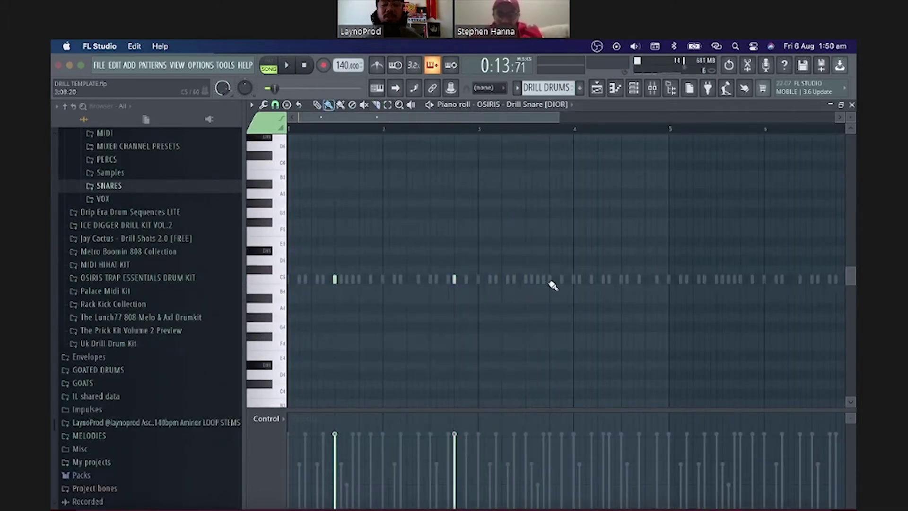
left_click(645, 280)
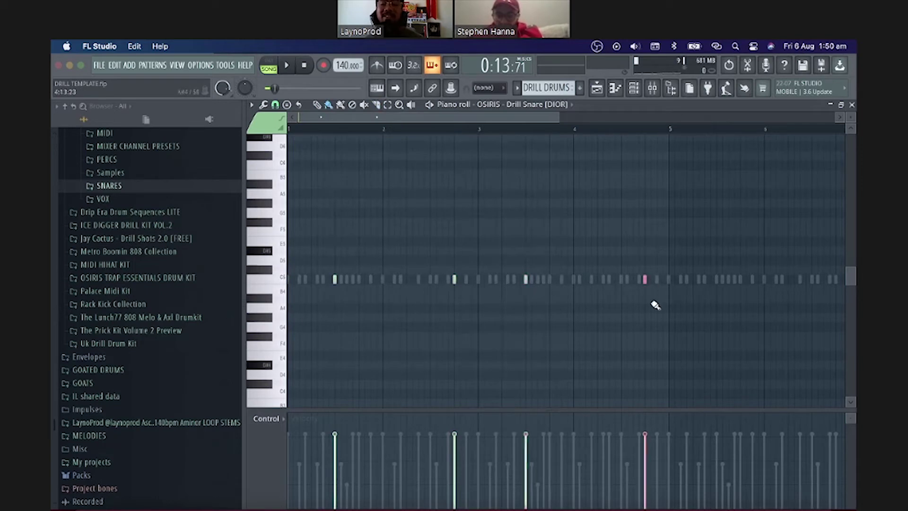
key("space")
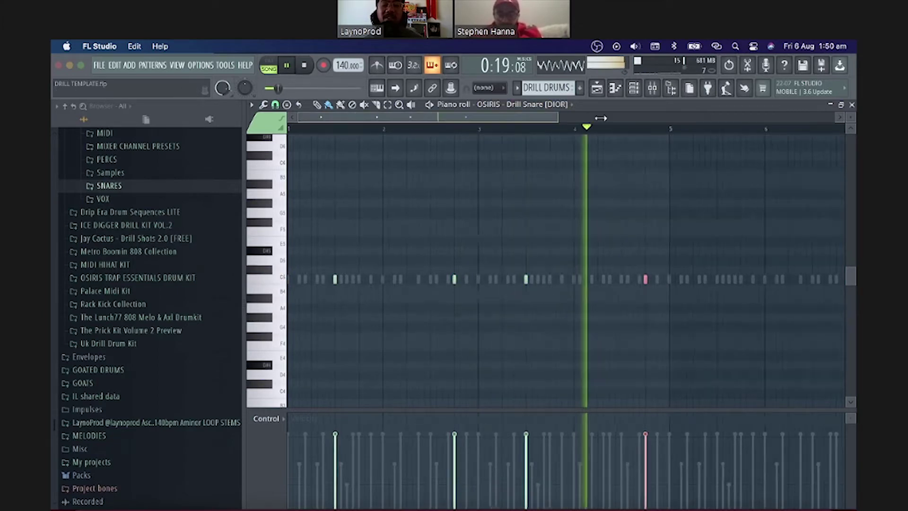
left_click_drag(584, 121, 788, 154)
key("space")
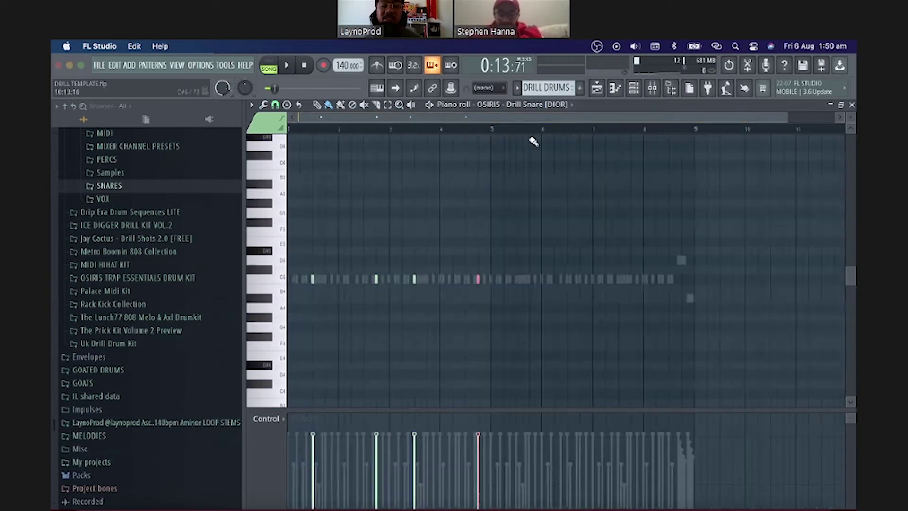
Set the snap to Step, move the early bar 6 snare hit to step 15 of bar 7, and play from bar 5
left_click(275, 105)
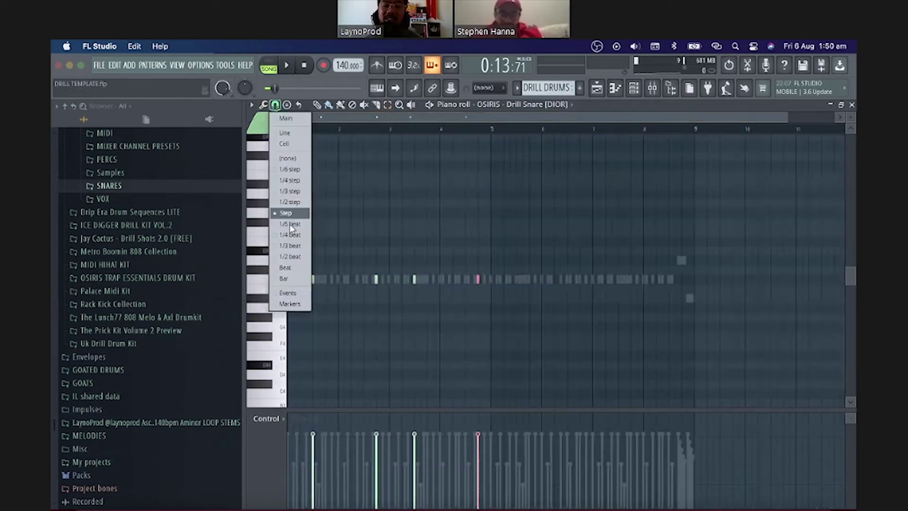
left_click(289, 212)
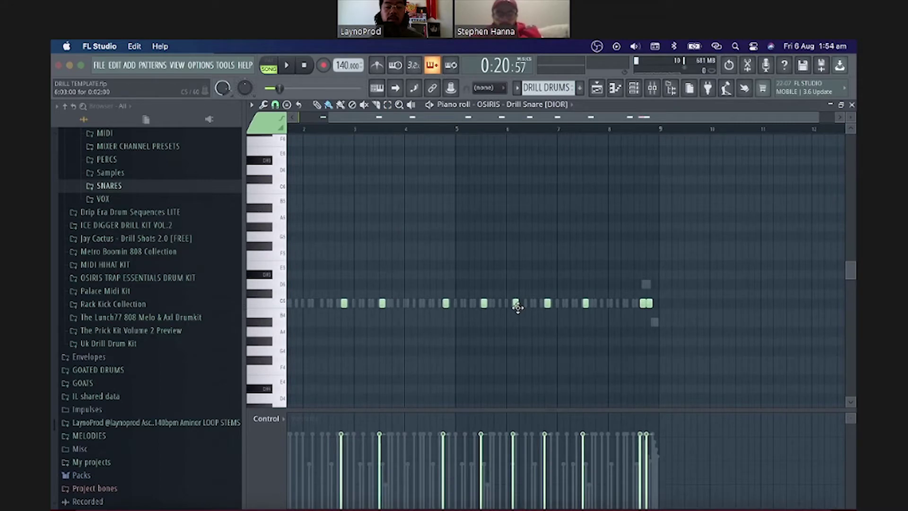
left_click_drag(520, 305, 604, 301)
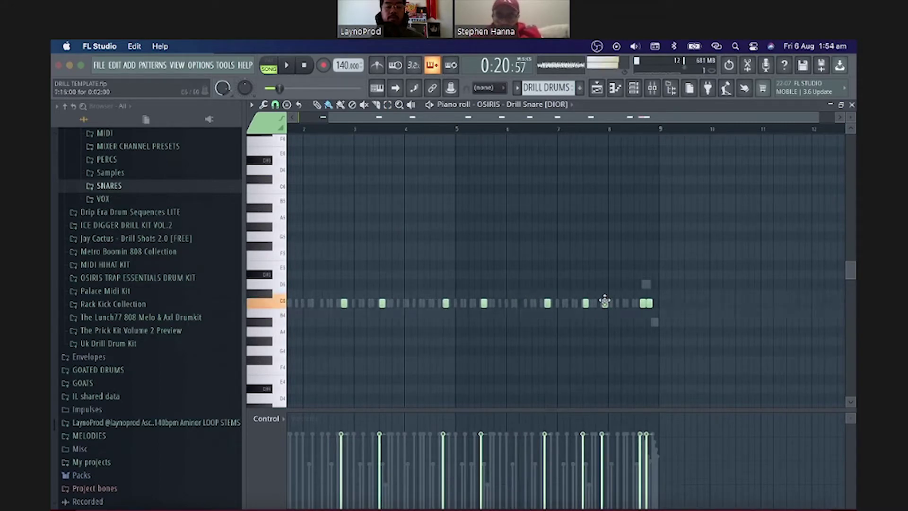
left_click(456, 129)
key("space")
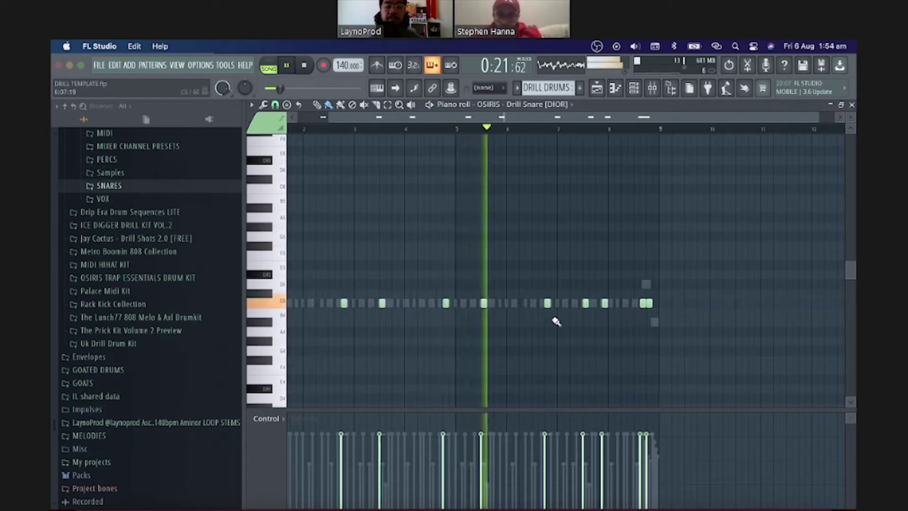
Lower the velocity of the first hit in the closing snare pair of bar 8 and stop playback
left_click(643, 303)
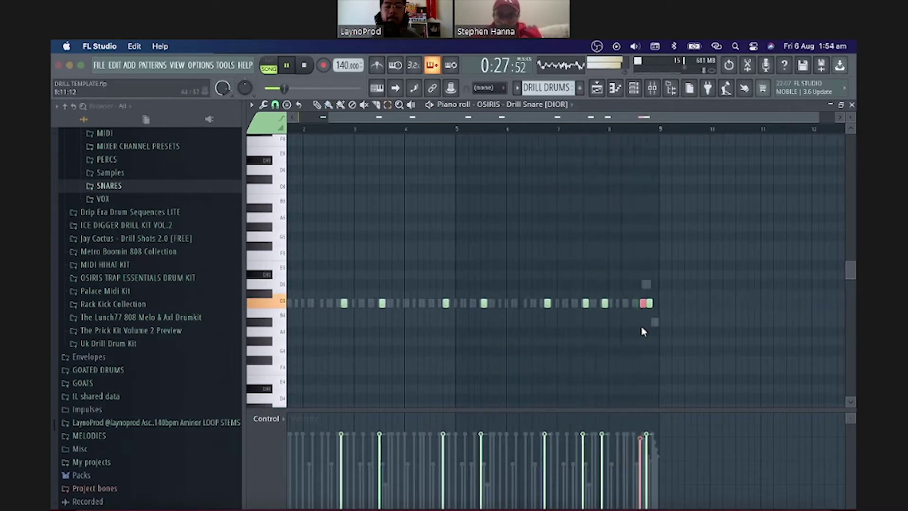
scroll(644, 305, "down", 1)
key("space")
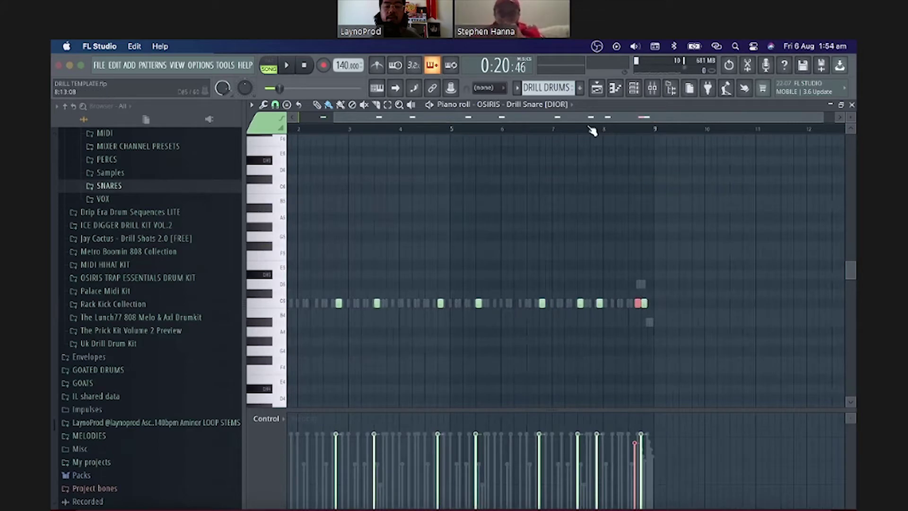
scroll(487, 137, "up", 4)
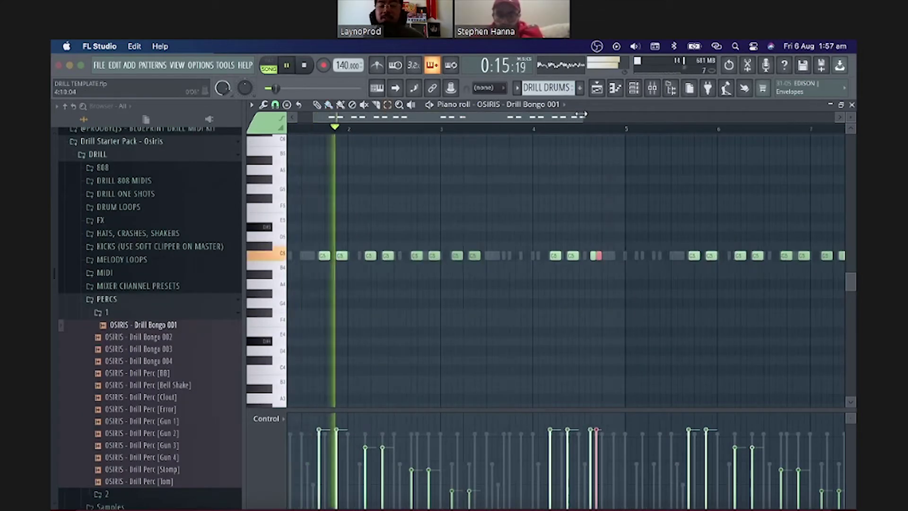
Examine the Drill Bongo 001 pattern's note placement and descending velocities across all eight bars during playback
left_click_drag(581, 115, 591, 119)
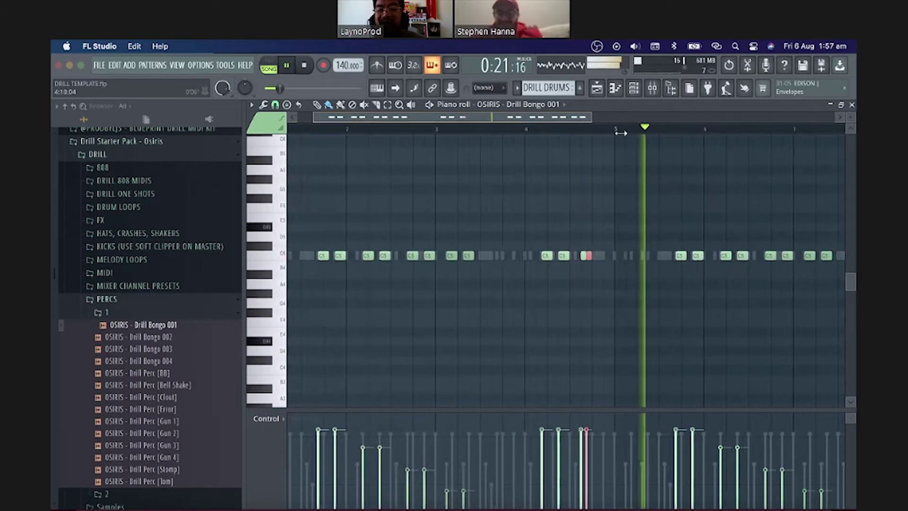
scroll(662, 144, "down", 3)
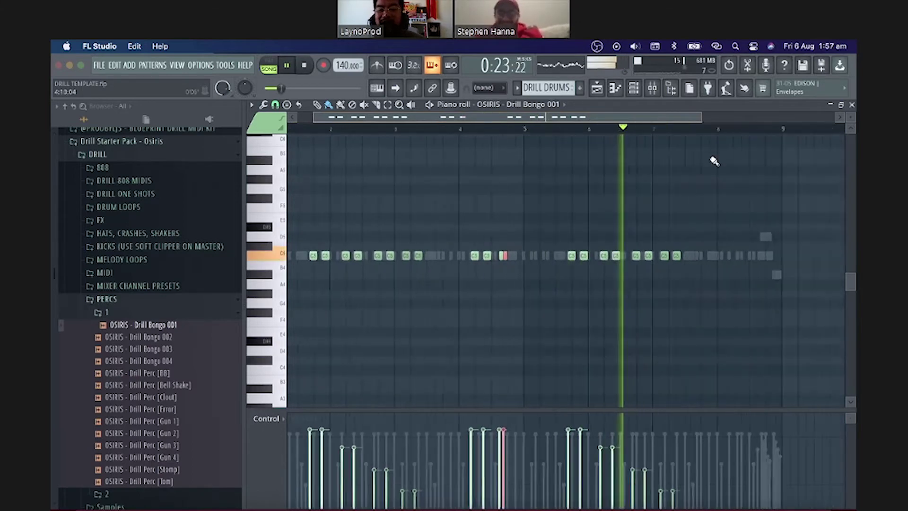
scroll(661, 184, "down", 1)
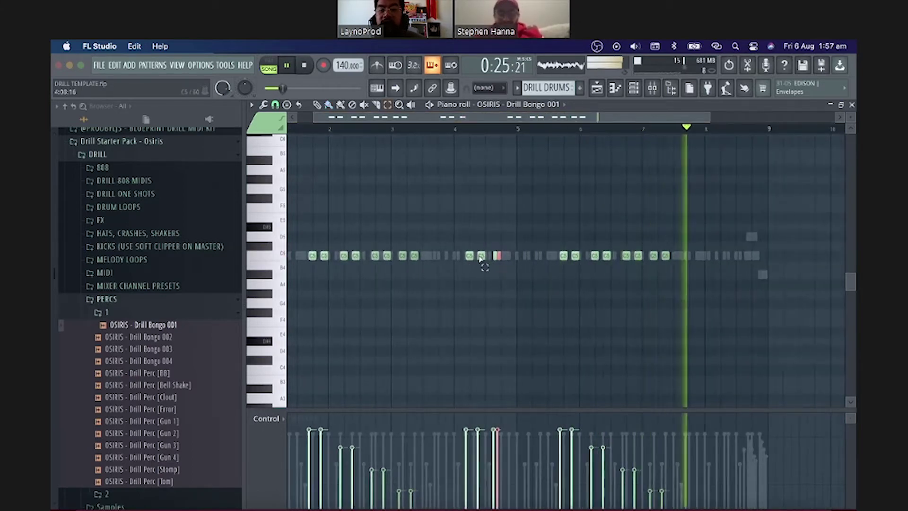
Lower the velocities of the second bongo hit and the closing pair of hits in bar 4 of the Drill Bongo 001 pattern
left_click(481, 256)
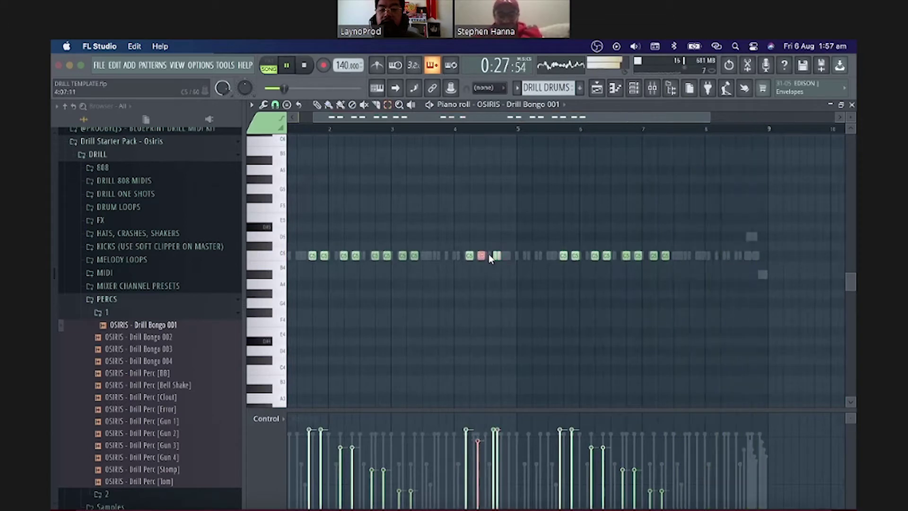
left_click(497, 255)
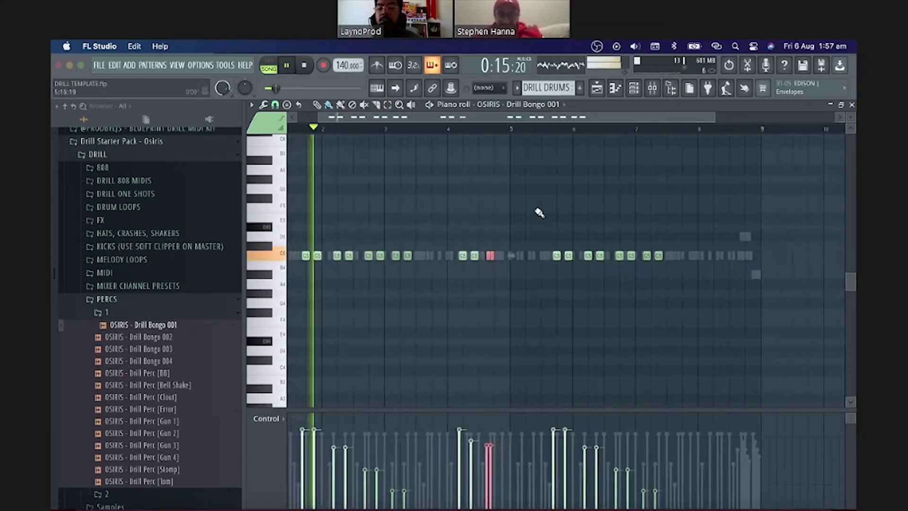
left_click_drag(566, 251, 699, 261)
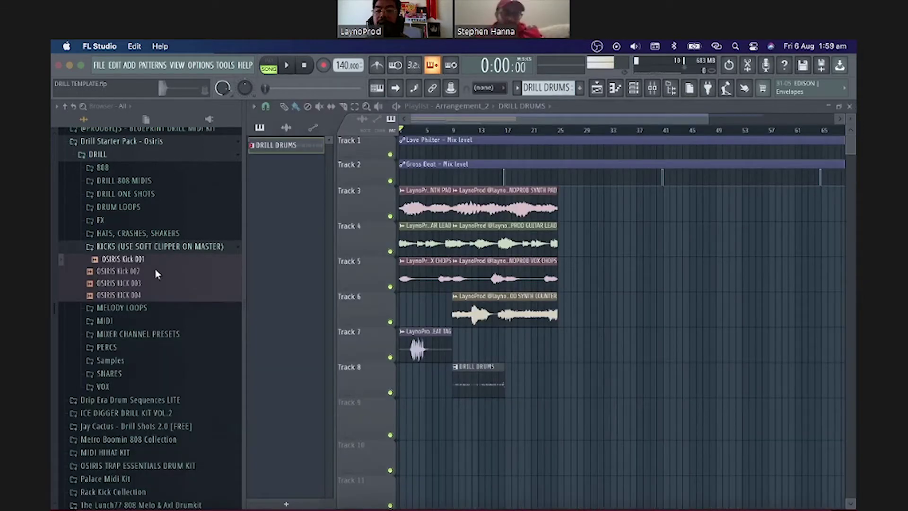
Audition OSIRIS Kick 002 and OSIRIS KICK 003, and open OSIRIS KICK 003 in a new channel
left_click(154, 269)
left_click(159, 281)
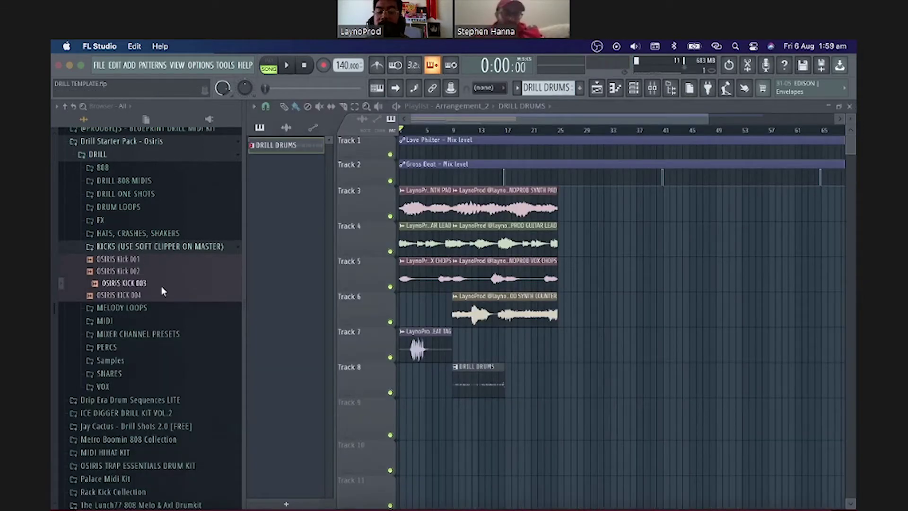
left_click(152, 284)
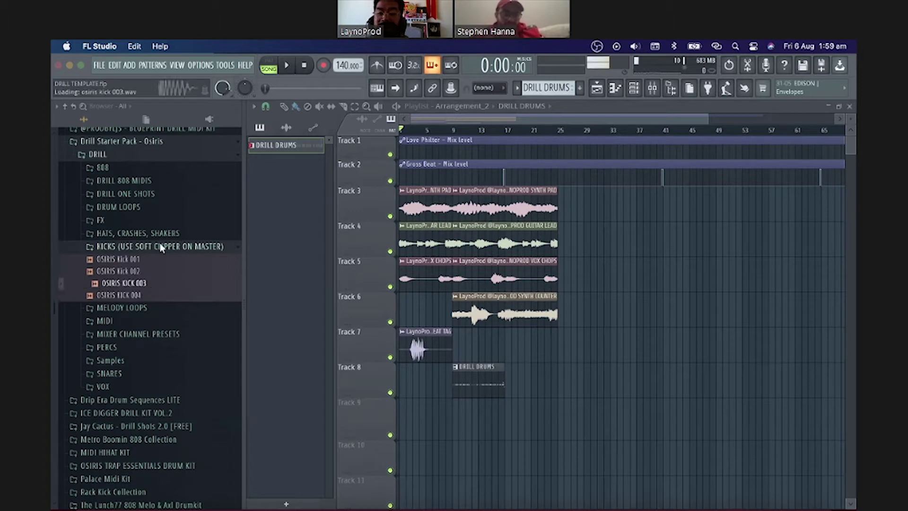
right_click(151, 283)
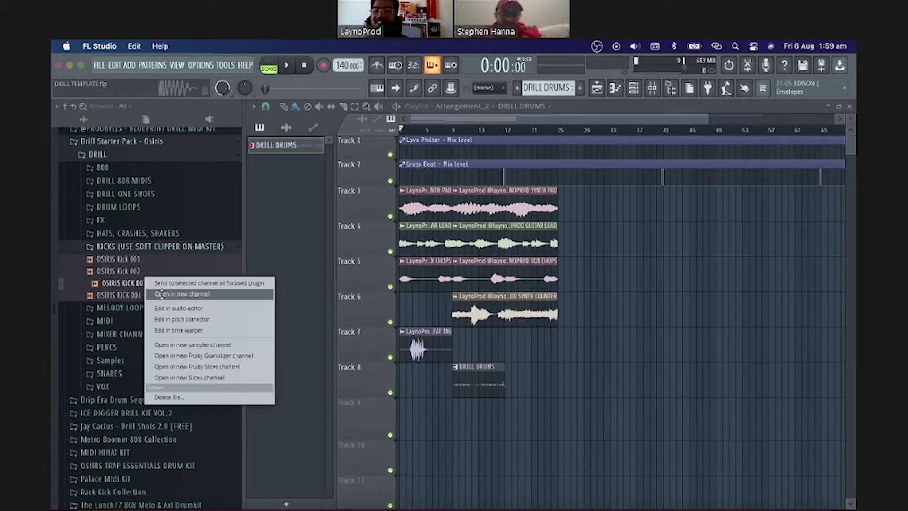
left_click(189, 296)
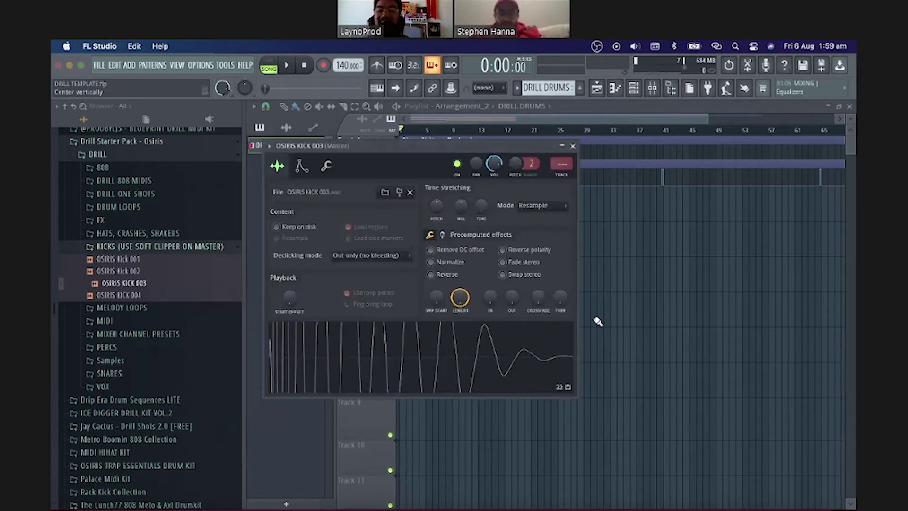
Replace the Fruity soft clipper in the mixer's Master effects with Fruity Limiter
left_click(652, 89)
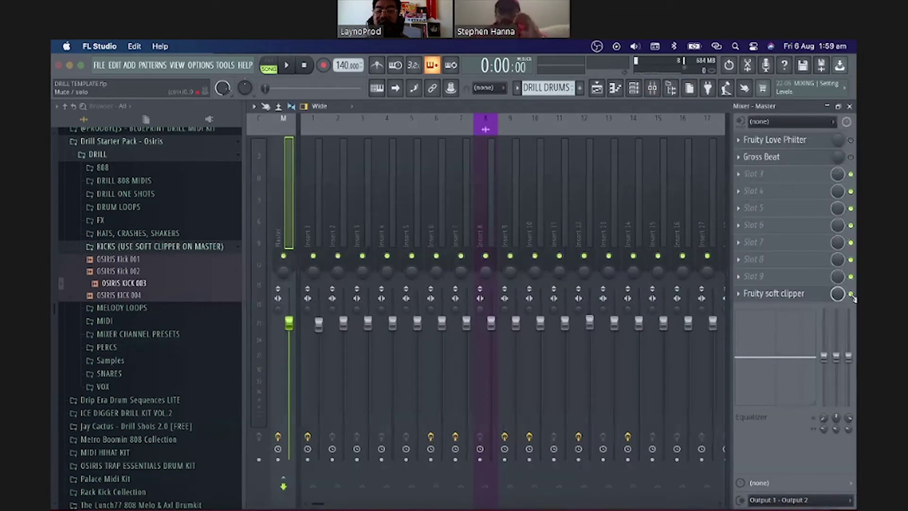
left_click(738, 293)
mouse_move(773, 250)
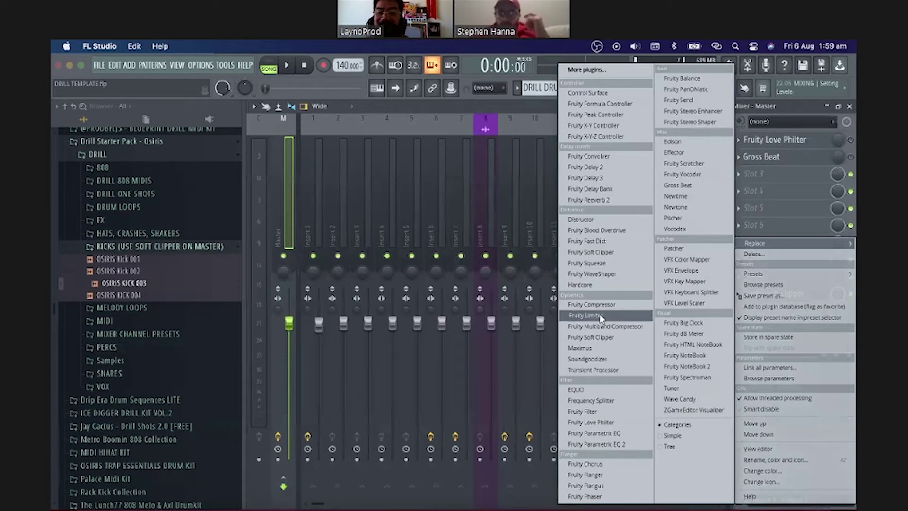
left_click(585, 316)
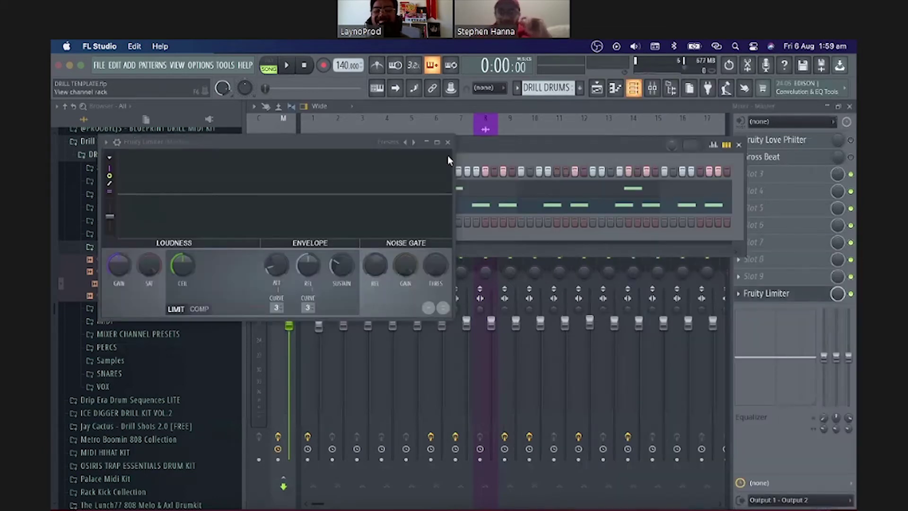
left_click(447, 142)
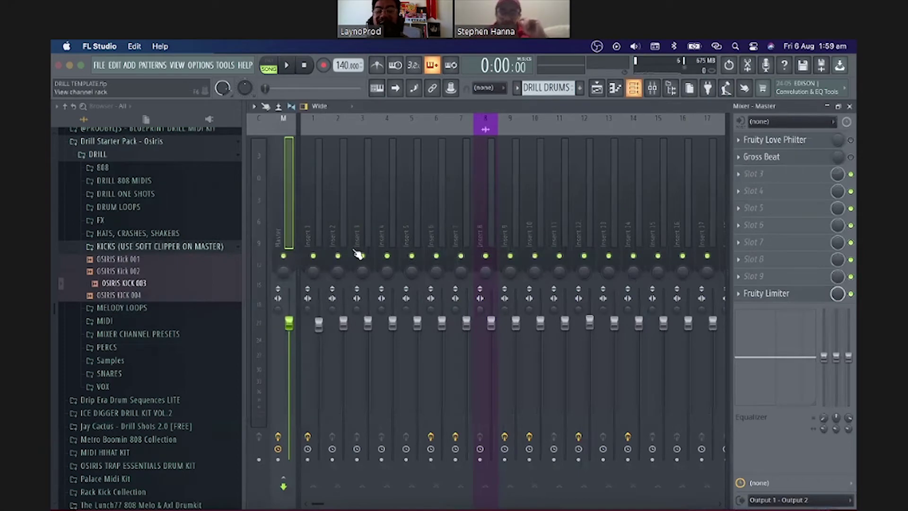
Audition OSIRIS KICK 003 from its channel settings several times to hear it through the Master limiter
left_click(633, 89)
left_click(336, 220)
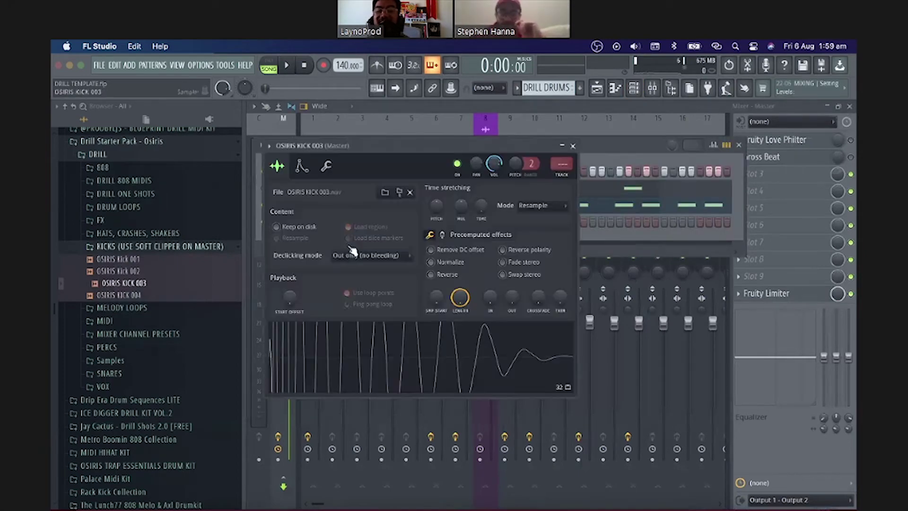
left_click(389, 348)
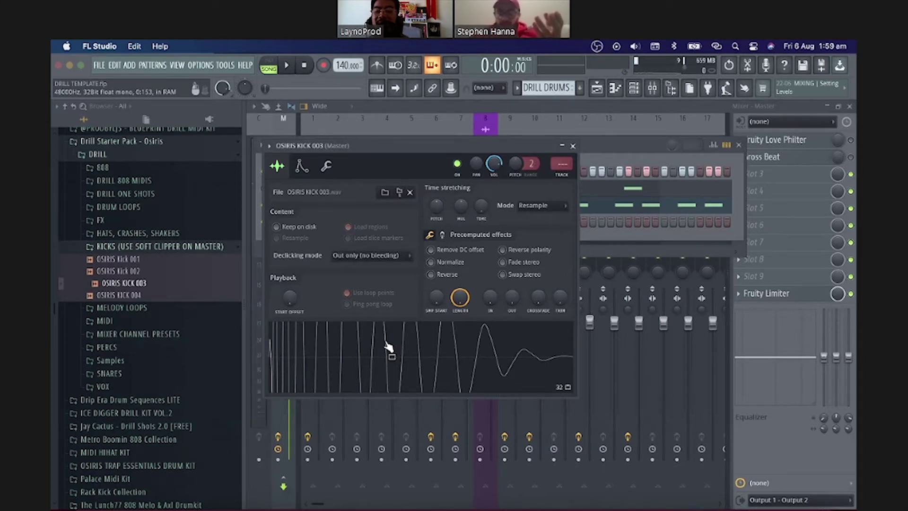
left_click(388, 348)
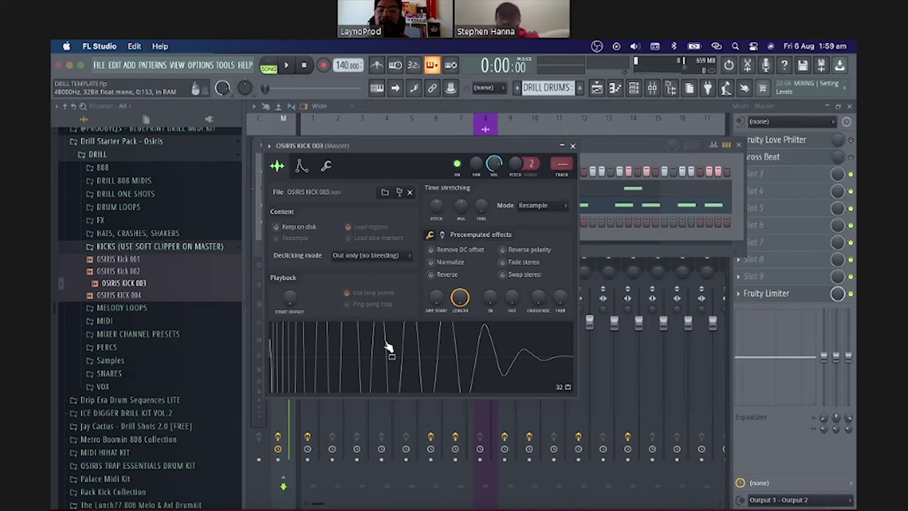
left_click(388, 347)
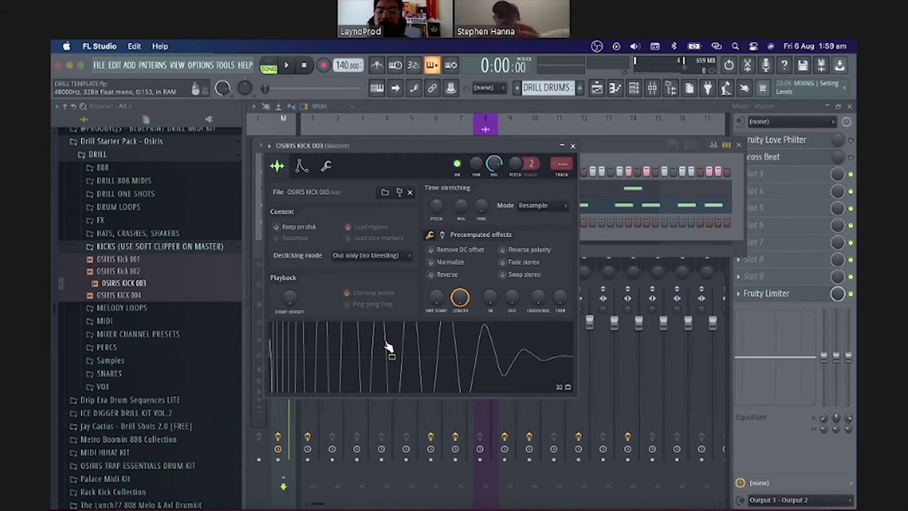
left_click(573, 145)
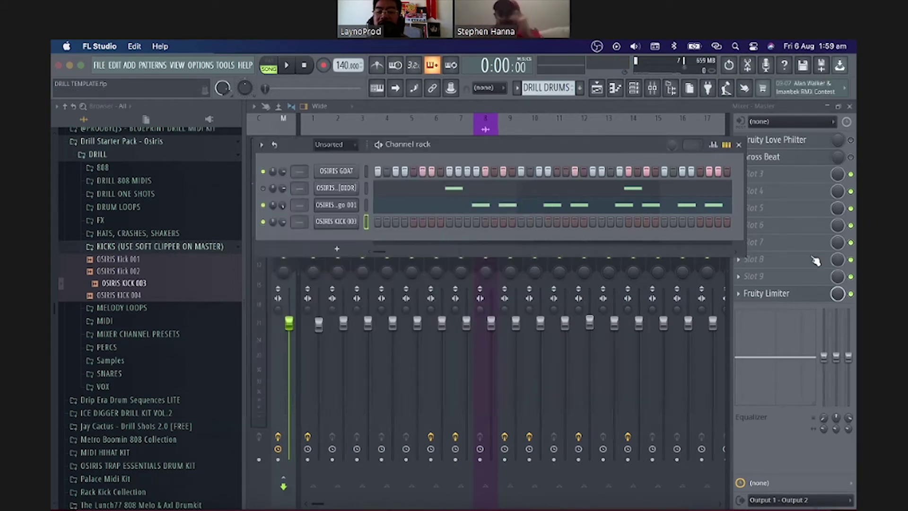
Replace the Fruity Limiter on the Master track with Fruity Soft Clipper
left_click(761, 293)
right_click(761, 293)
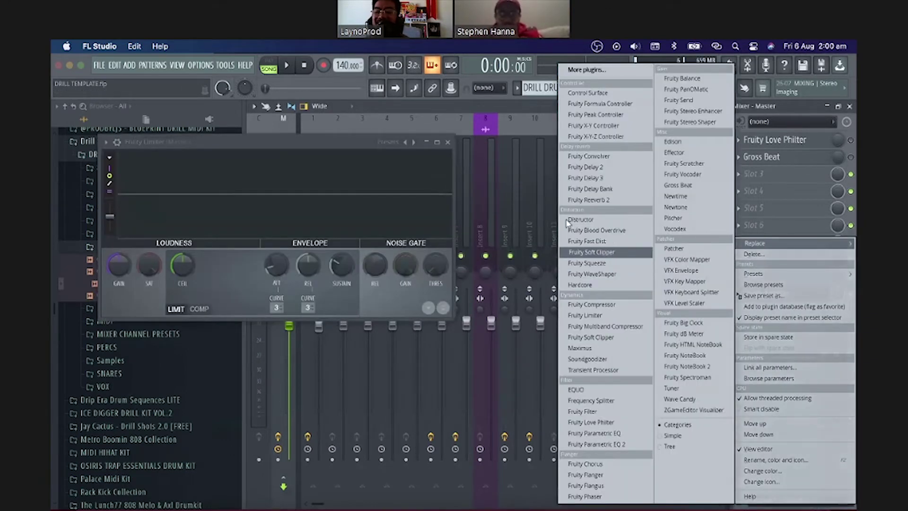
left_click(591, 252)
Set OSIRIS KICK 003's gain boost to 5% and its quick fade out to about 26%, and audition the kick
left_click(634, 88)
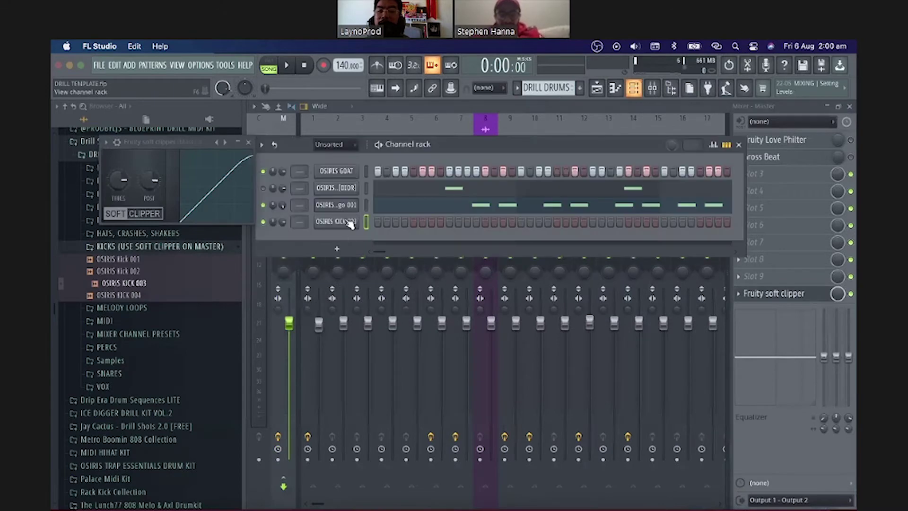
left_click(348, 220)
left_click(442, 235)
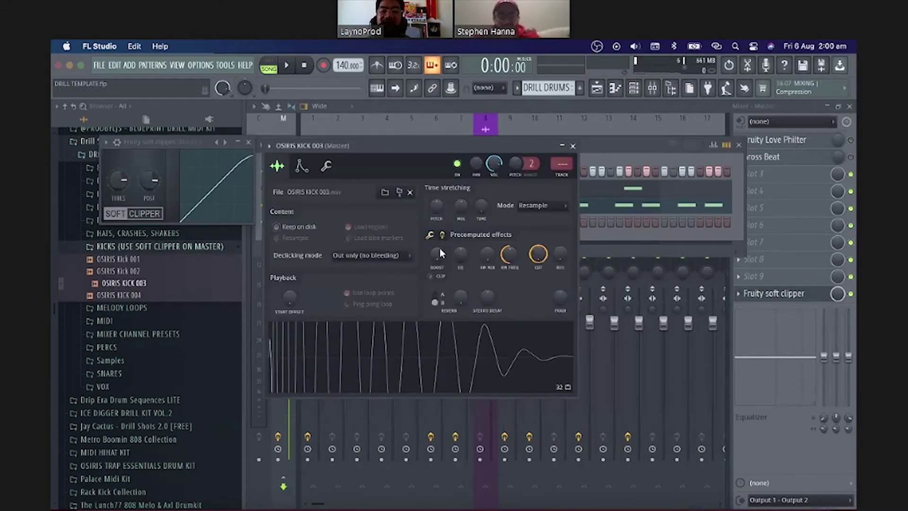
left_click_drag(436, 253, 437, 250)
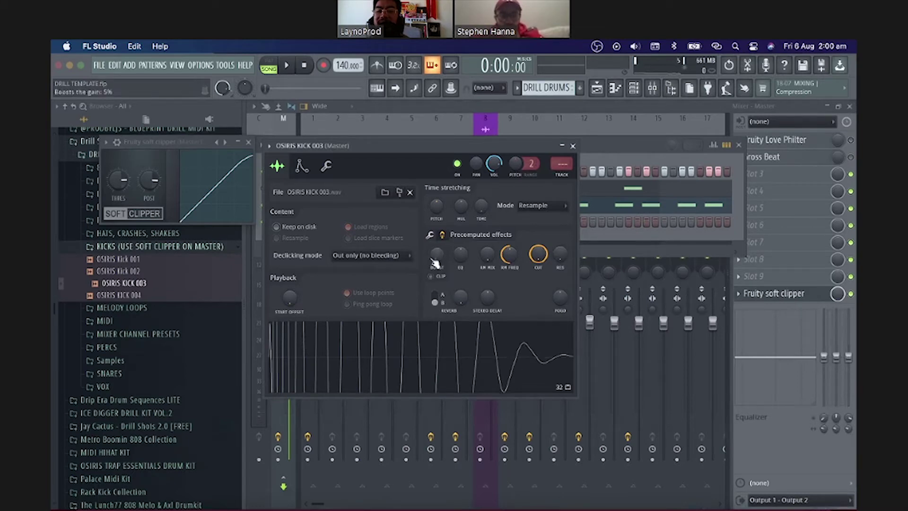
left_click(429, 235)
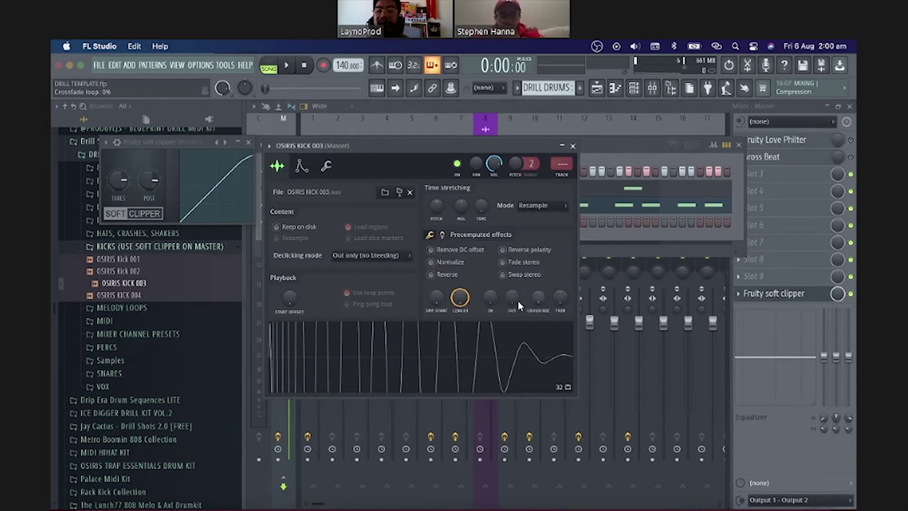
left_click_drag(519, 305, 519, 292)
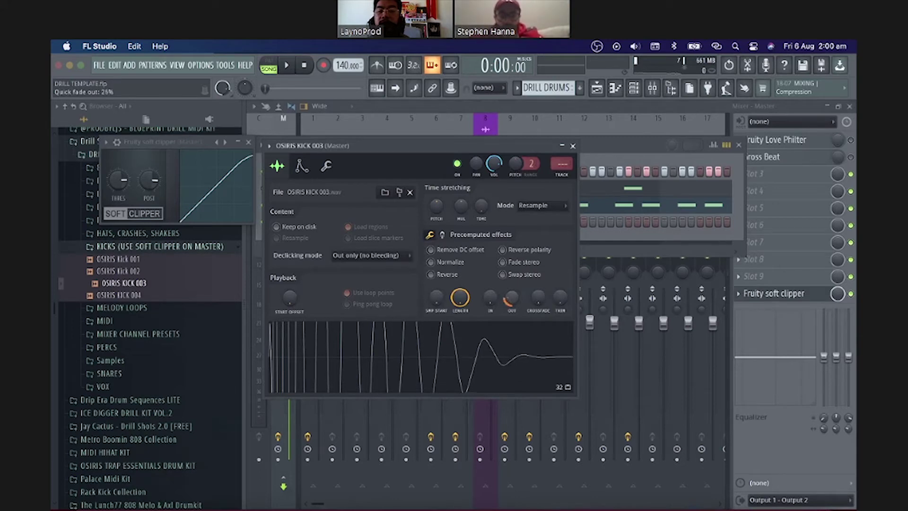
left_click(510, 332)
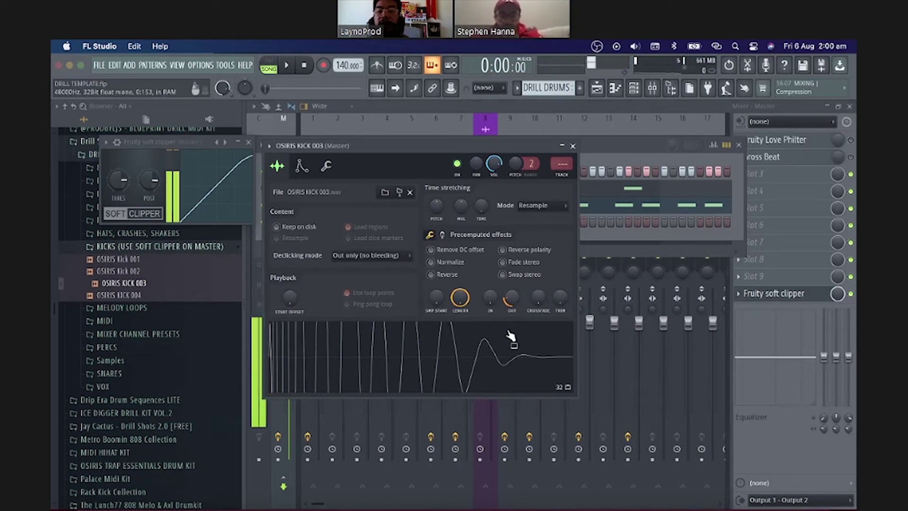
Open OSIRIS 808 1 from the drill kit's 808 folder in a new channel and view its volume envelope settings
left_click(627, 144)
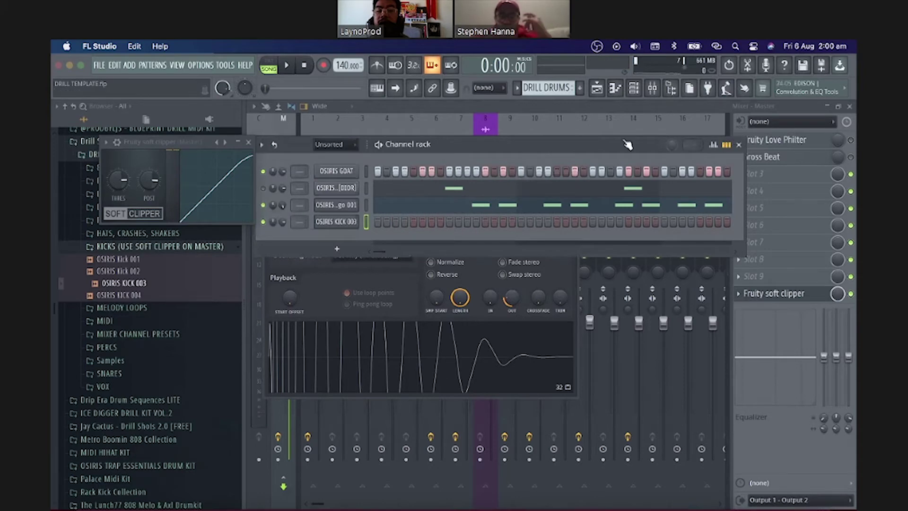
key("F6")
left_click(313, 124)
scroll(123, 288, "up", 5)
left_click(123, 289)
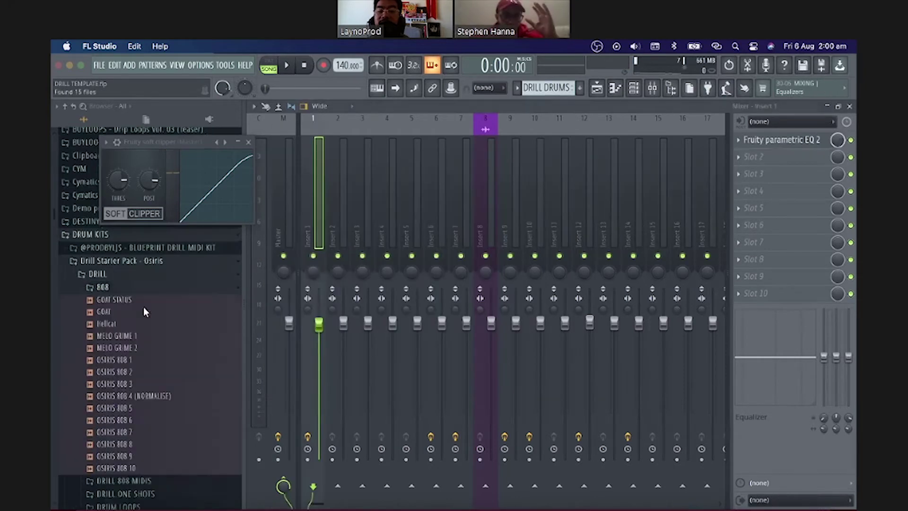
left_click(120, 359)
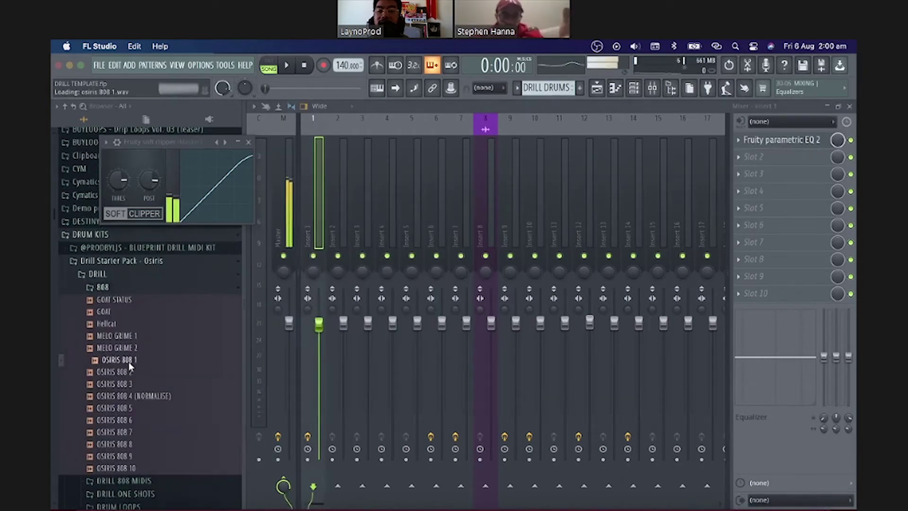
right_click(129, 362)
left_click(147, 372)
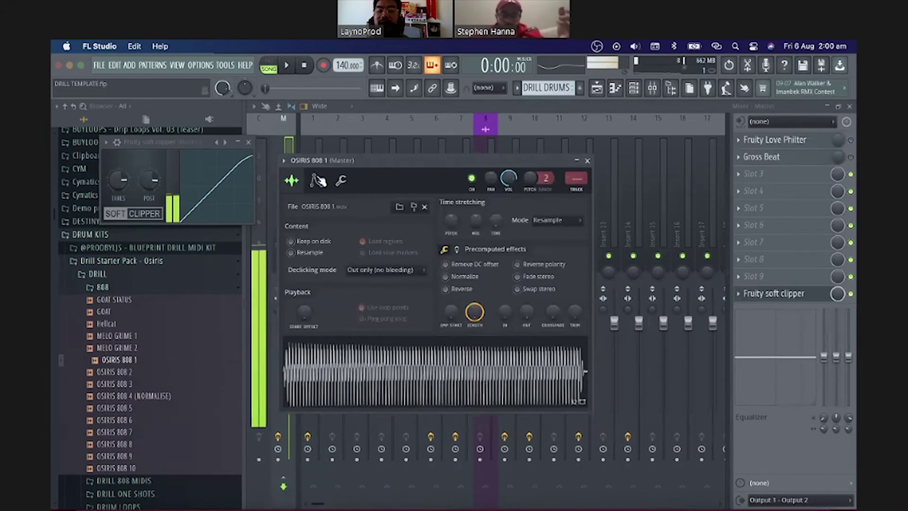
left_click(316, 180)
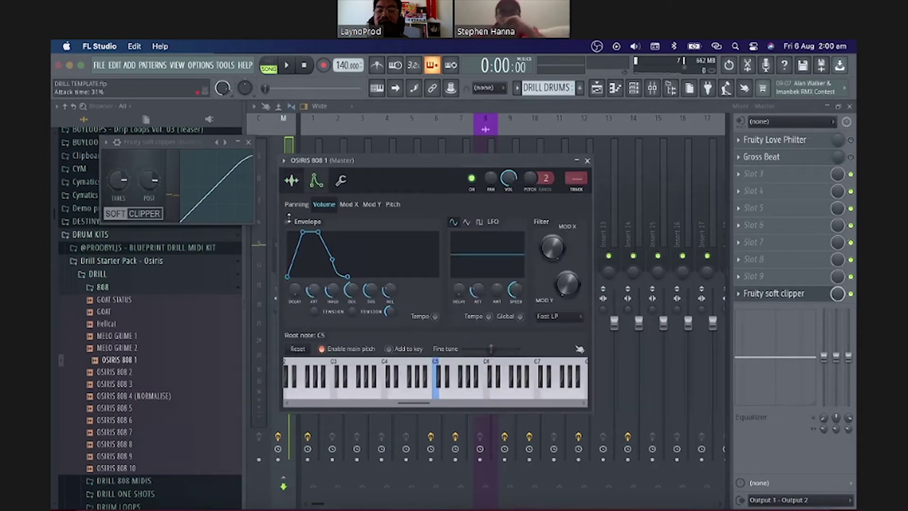
left_click(291, 180)
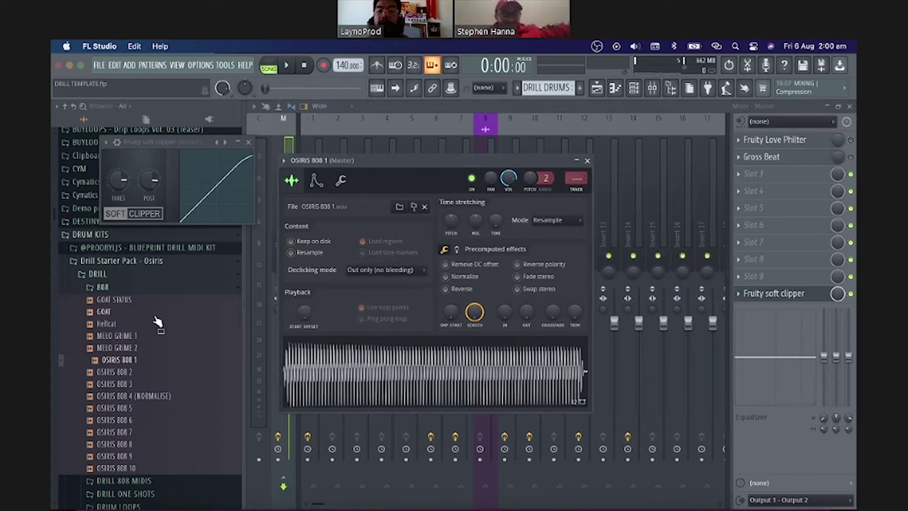
Audition OSIRIS 808 2 and OSIRIS 808 3 and look through the drill kit's 808 folder for alternative samples
scroll(156, 320, "down", 3)
left_click(118, 292)
left_click(123, 304)
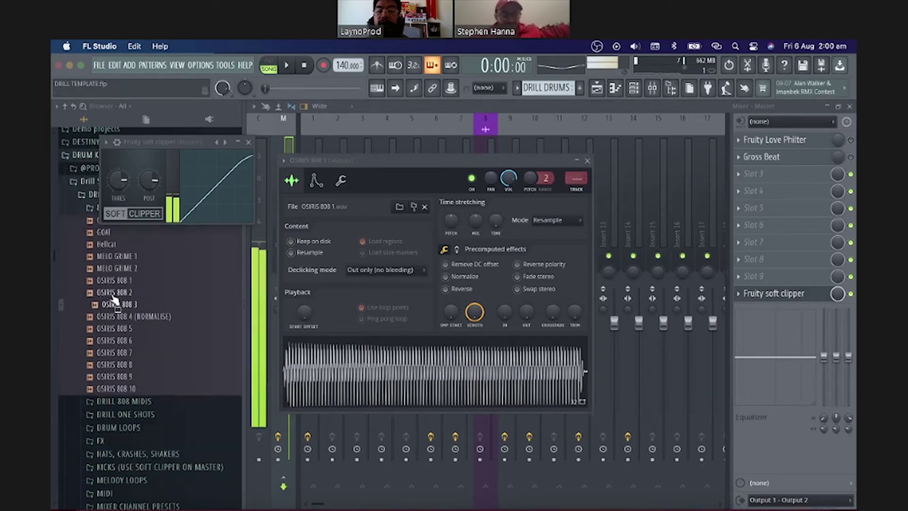
left_click(118, 293)
scroll(187, 368, "up", 10)
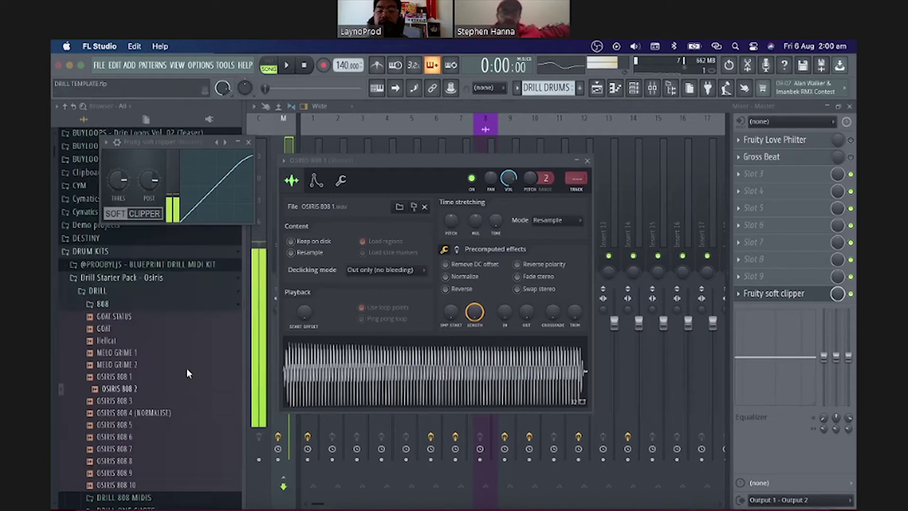
scroll(136, 331, "down", 10)
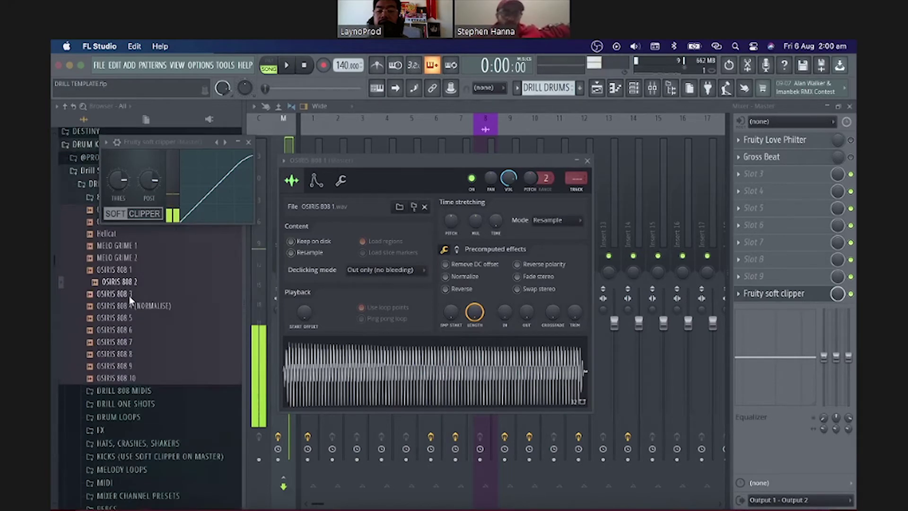
scroll(129, 296, "up", 3)
Collapse the Drill Starter Pack and audition OSIRIS 808 21 [THICC BOI] from the OSIRIS TRAP ESSENTIALS DRUM KIT
left_click(121, 250)
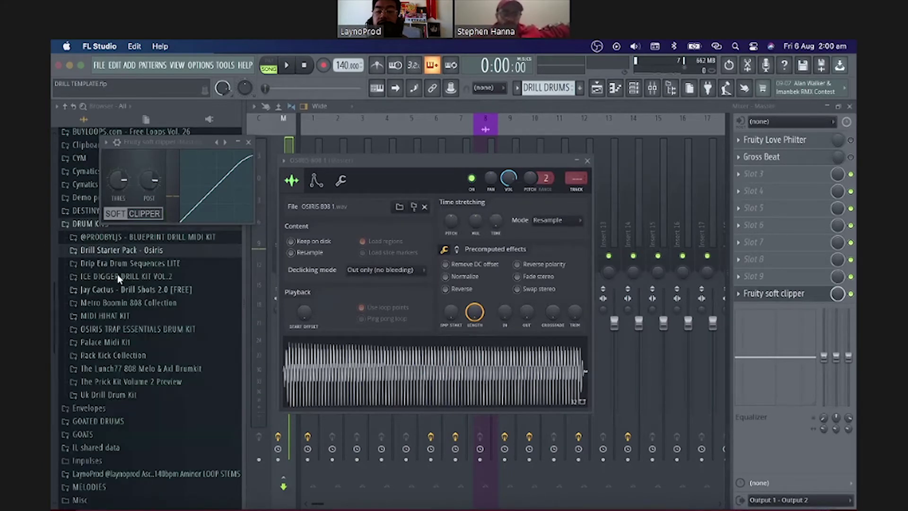
left_click(113, 328)
left_click(112, 342)
scroll(159, 401, "down", 8)
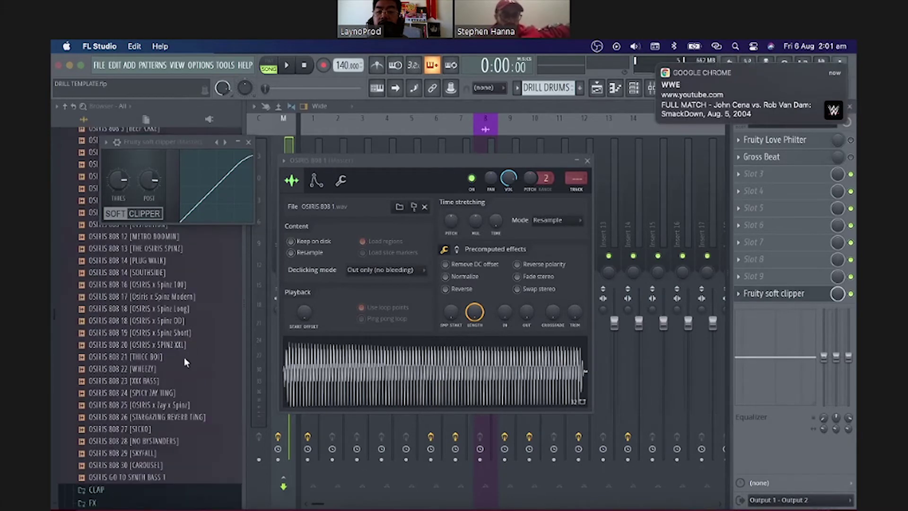
left_click(139, 338)
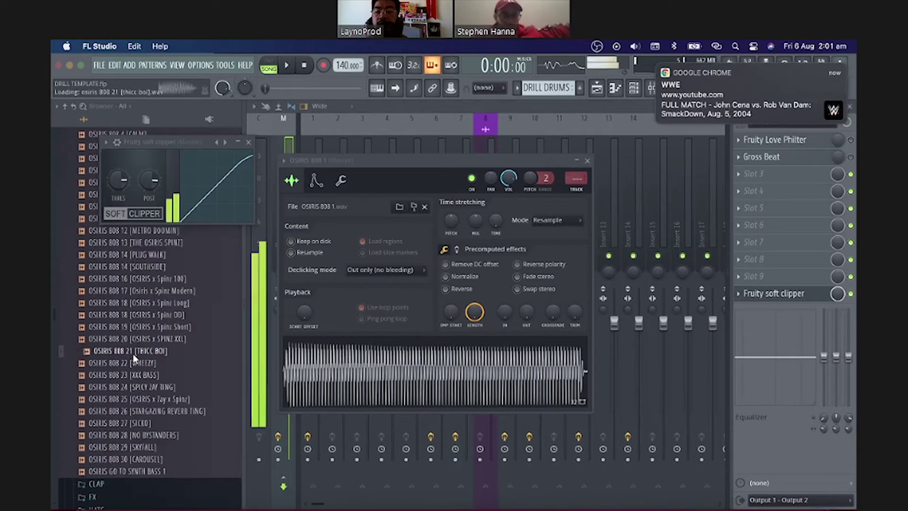
Open OSIRIS 808 24 [SPICY ZAY TING] from the OSIRIS TRAP ESSENTIALS DRUM KIT in a new channel
right_click(169, 343)
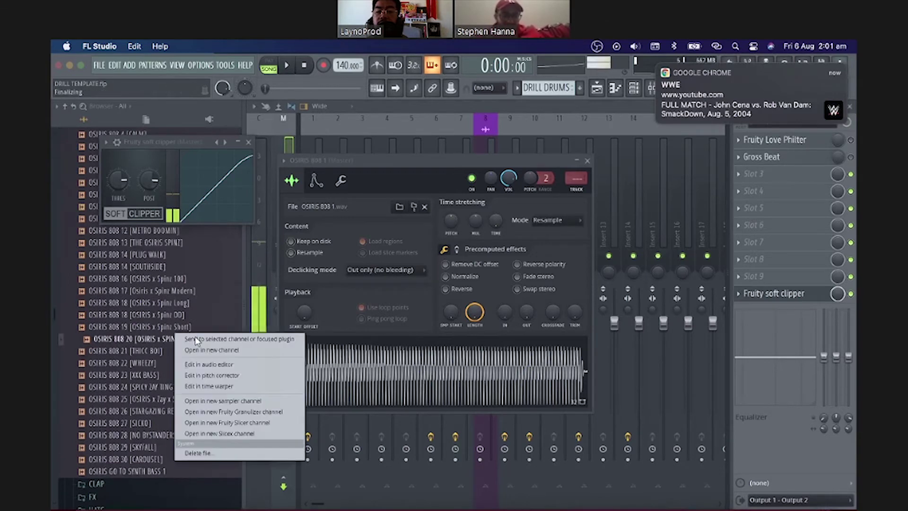
left_click(166, 300)
scroll(178, 303, "up", 1)
scroll(177, 306, "up", 3)
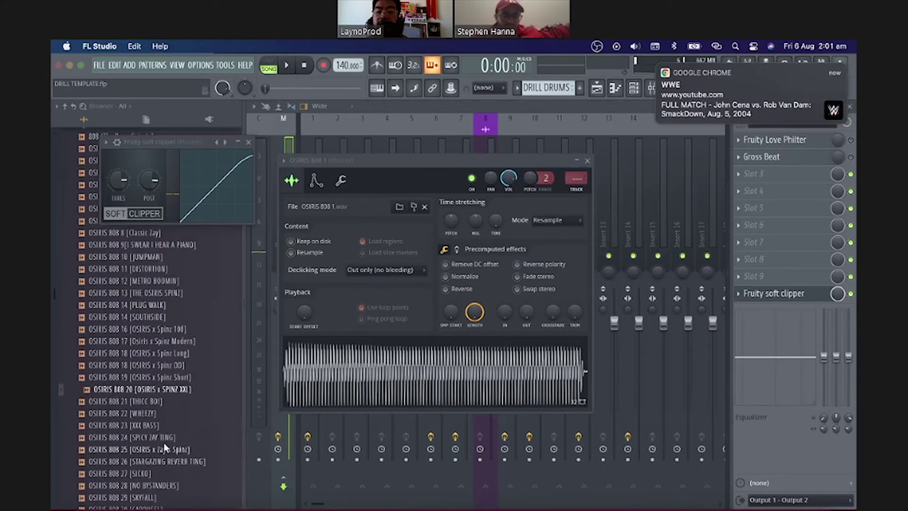
right_click(164, 438)
left_click(209, 390)
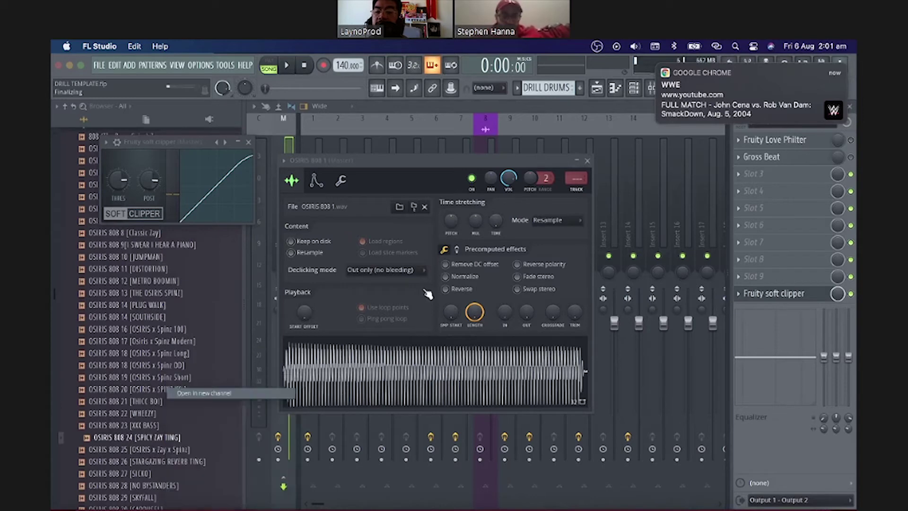
Compare the waveforms of OSIRIS 808 1 and OSIRIS 808 24 side by side, and close the OSIRIS 808 24 window
left_click_drag(550, 177, 751, 160)
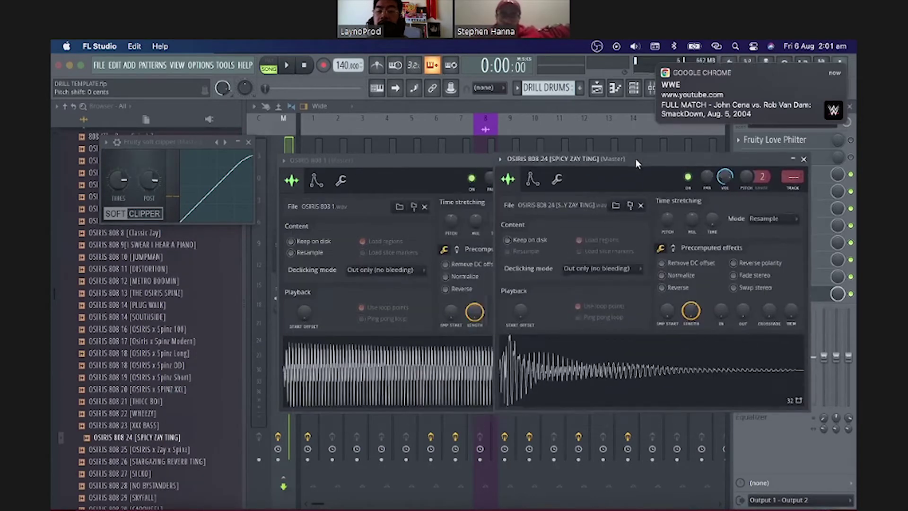
left_click(411, 162)
left_click_drag(381, 137, 418, 97)
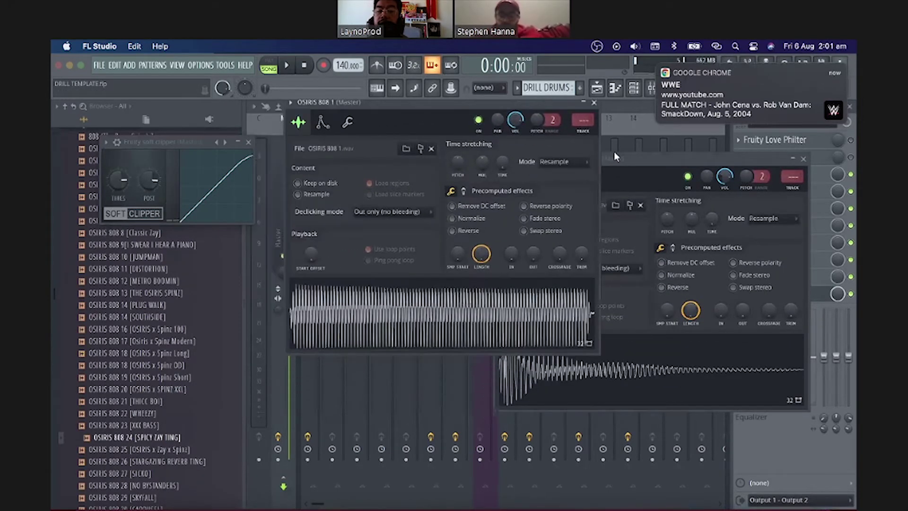
left_click_drag(518, 167, 478, 255)
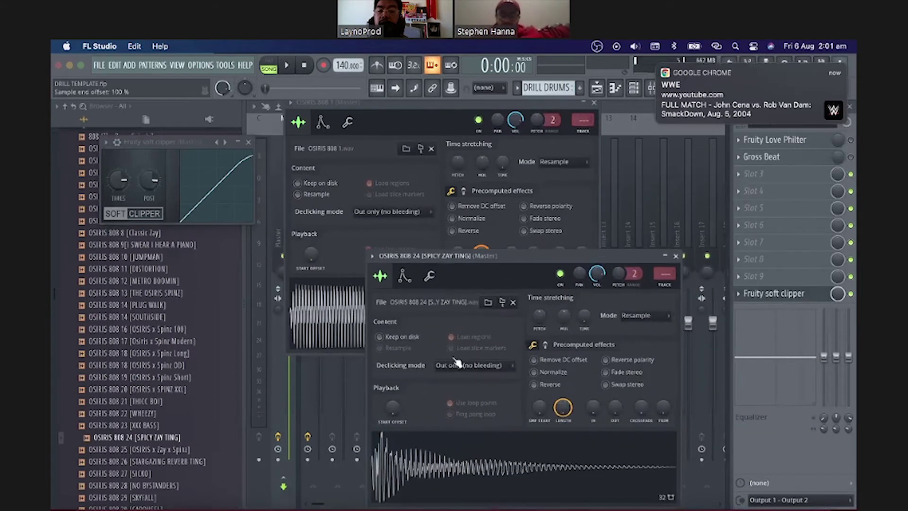
left_click_drag(548, 255, 693, 197)
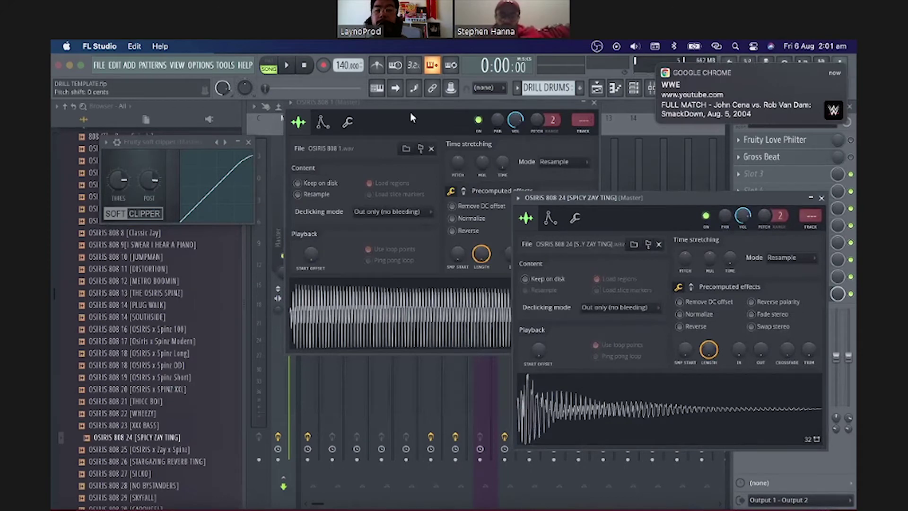
left_click_drag(400, 100, 355, 91)
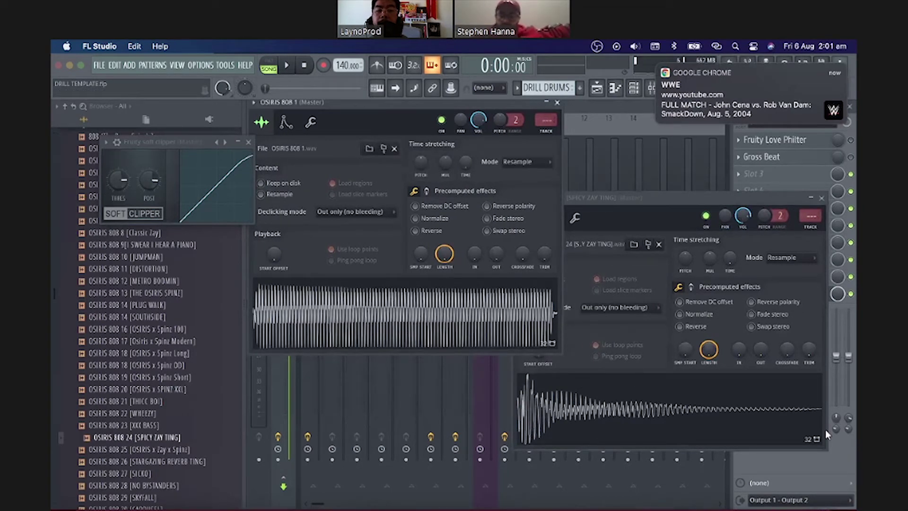
left_click(646, 364)
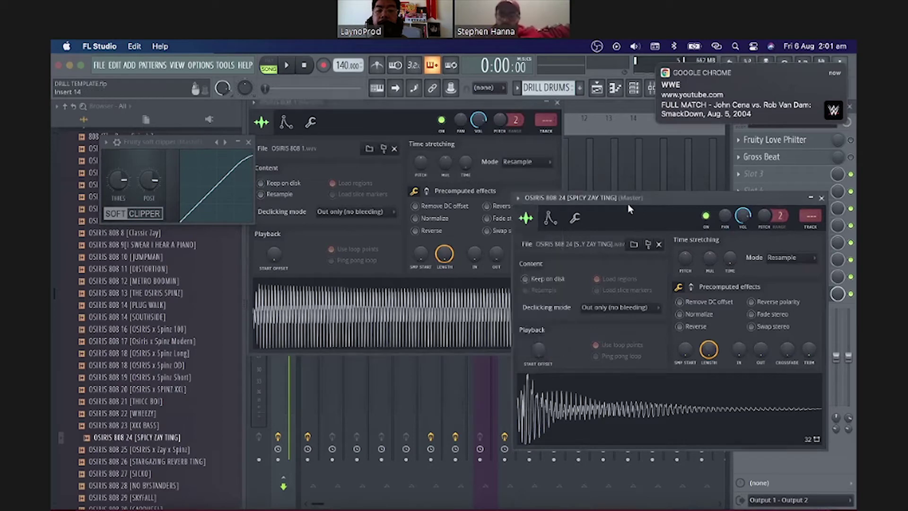
left_click_drag(628, 209, 523, 184)
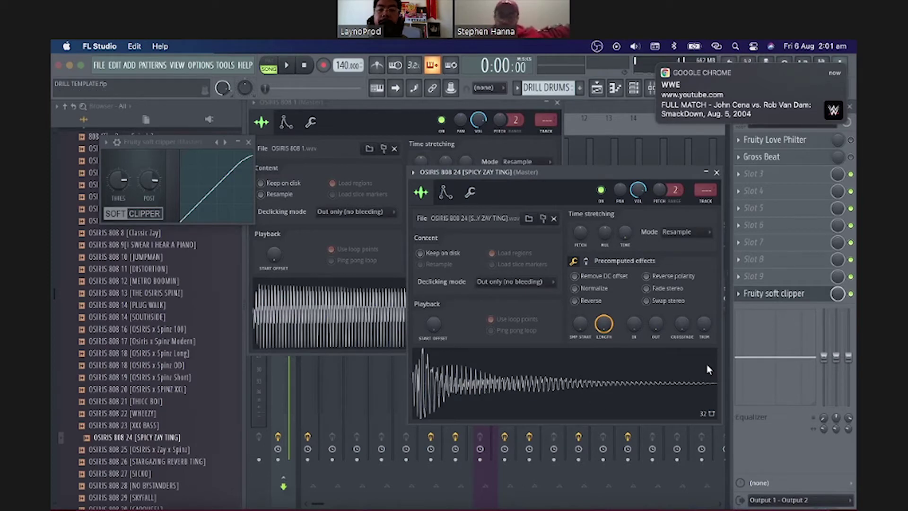
left_click(716, 172)
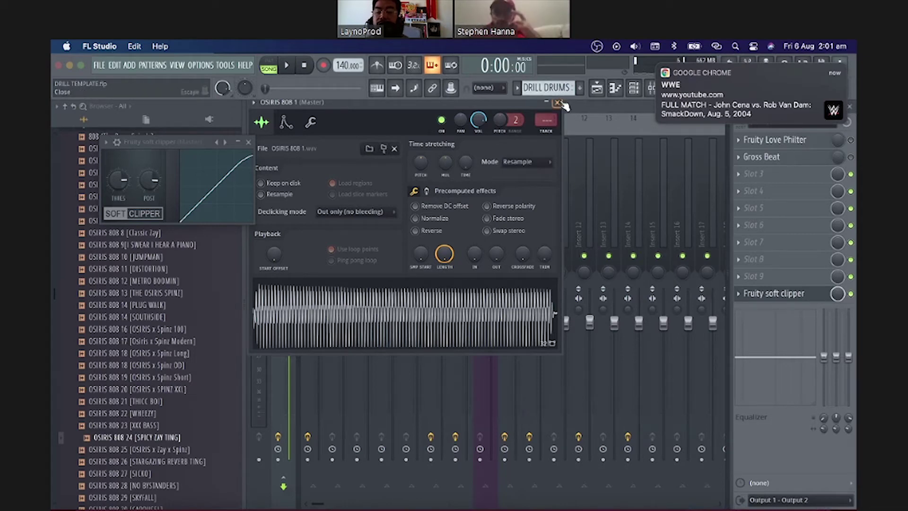
Set OSIRIS 808 1's volume envelope to minimum attack and sustain, maximum hold, and 0% decay and release times
left_click(286, 122)
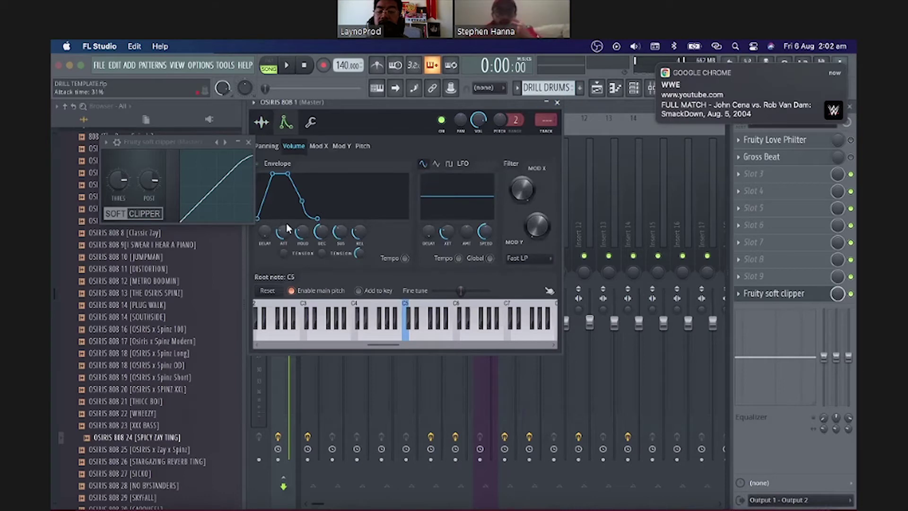
left_click_drag(286, 224, 321, 260)
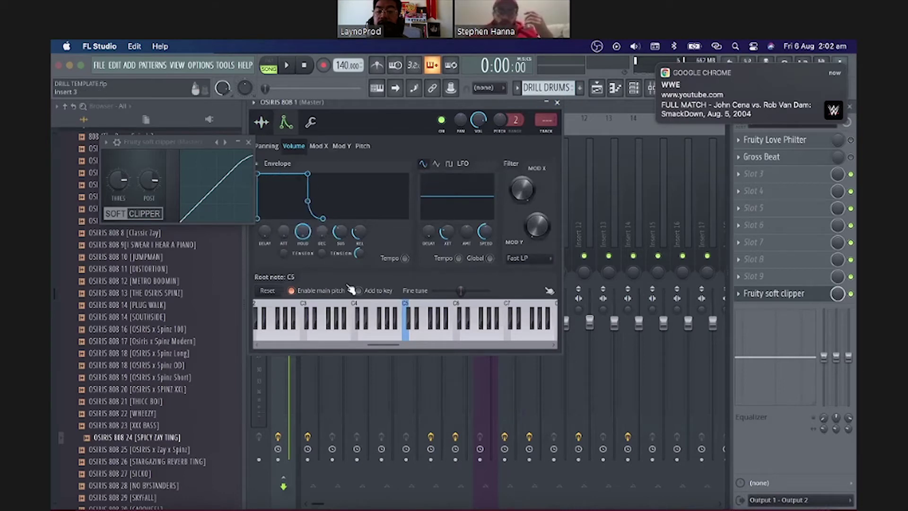
left_click_drag(340, 226, 360, 256)
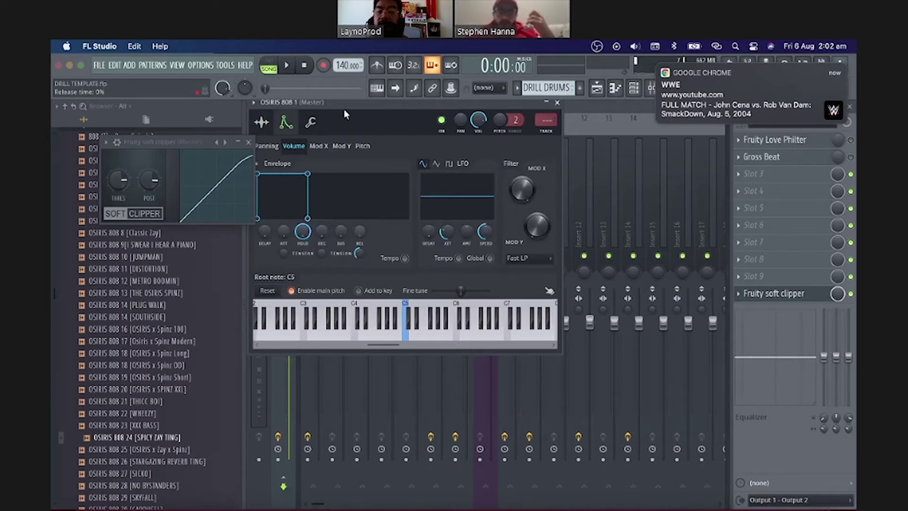
left_click_drag(383, 111, 486, 128)
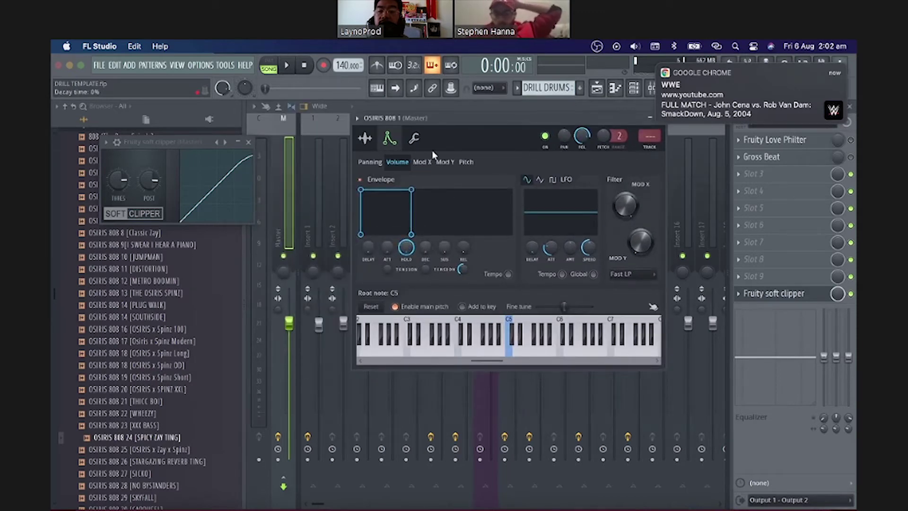
Route OSIRIS 808 1 to mixer track 2 and close the Fruity soft clipper window
left_click(364, 138)
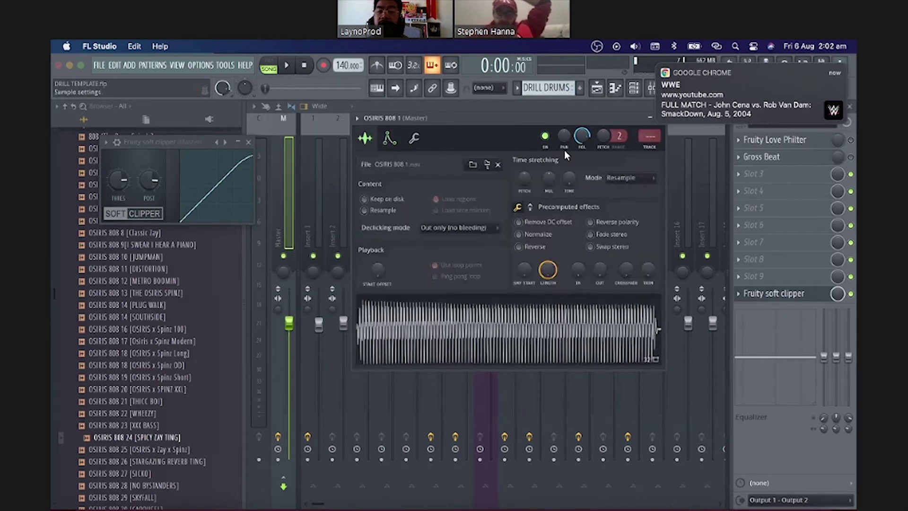
left_click(655, 150)
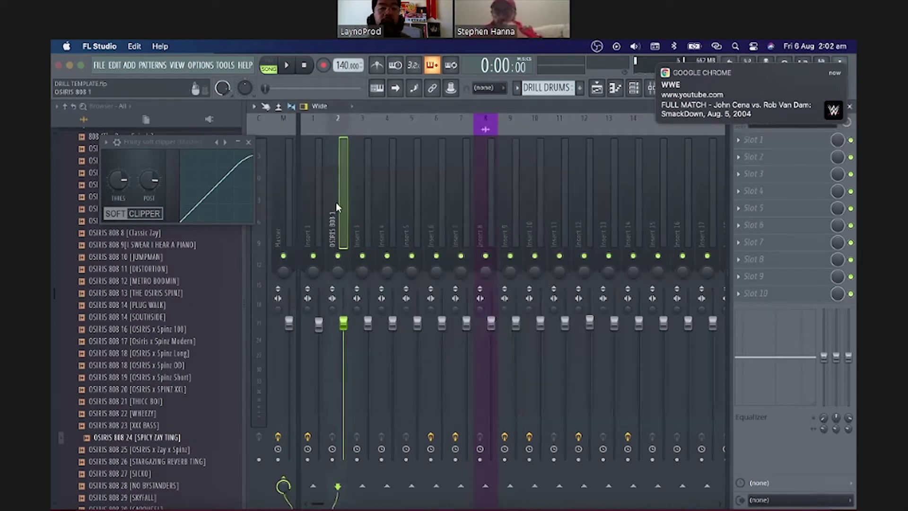
scroll(172, 415, "up", 3)
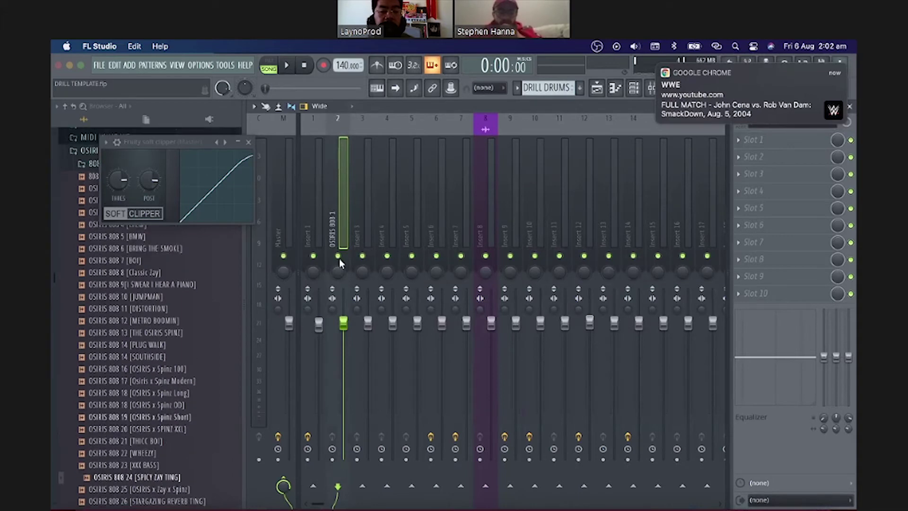
left_click(248, 142)
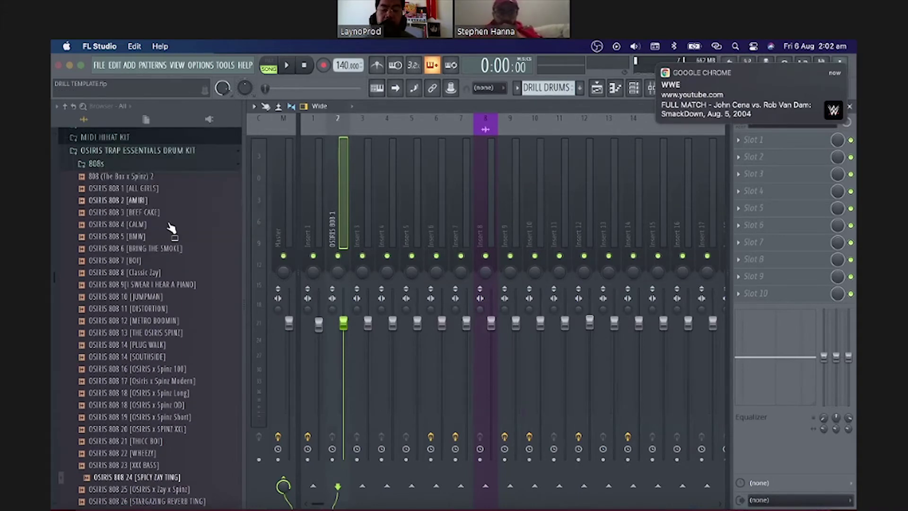
Collapse the OSIRIS TRAP ESSENTIALS DRUM KIT and expand the DRILL folder of the Drill Starter Pack
scroll(142, 236, "up", 6)
left_click(133, 234)
scroll(136, 237, "up", 8)
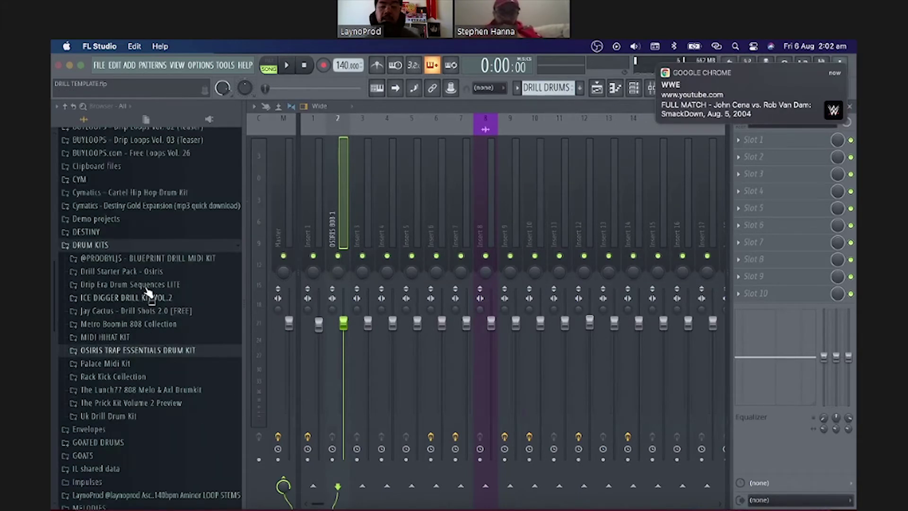
left_click(144, 276)
left_click(150, 285)
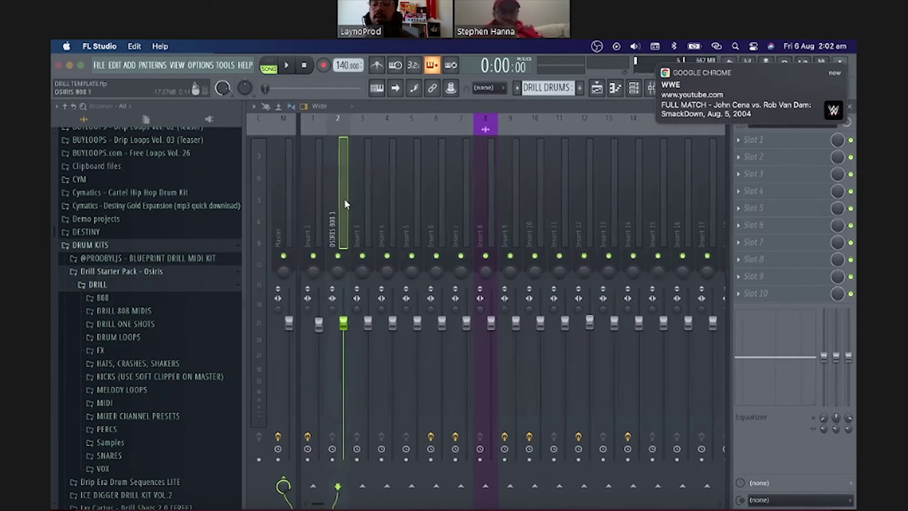
Route OSIRIS KICK 003 to mixer track 3 and sidechain that track to the OSIRIS 808 1 track
left_click(634, 88)
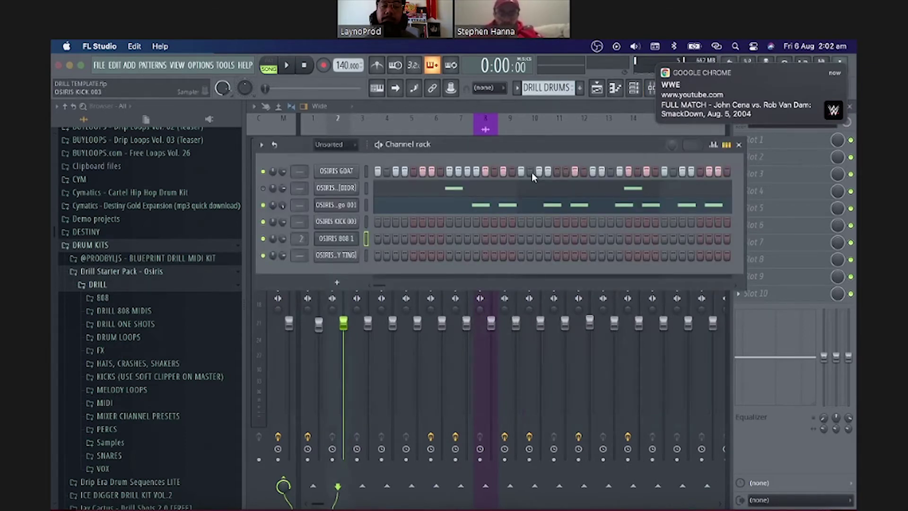
left_click(336, 221)
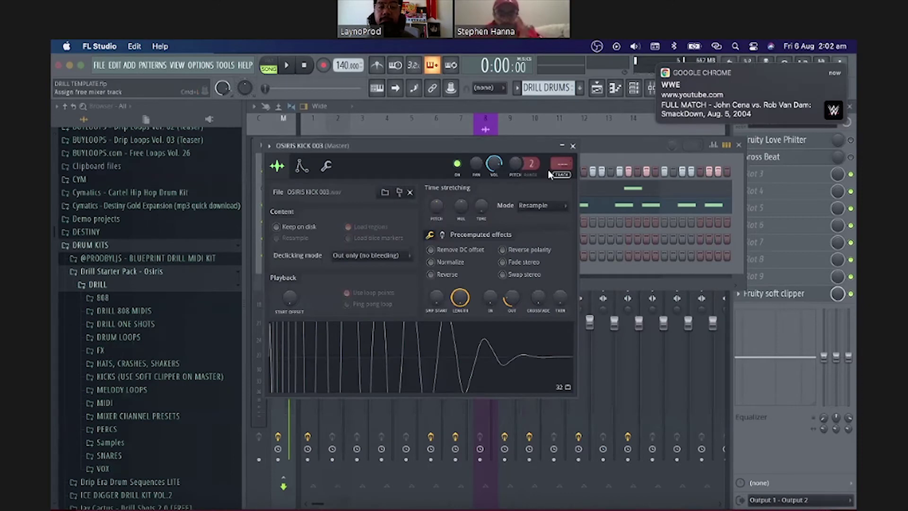
key("F9")
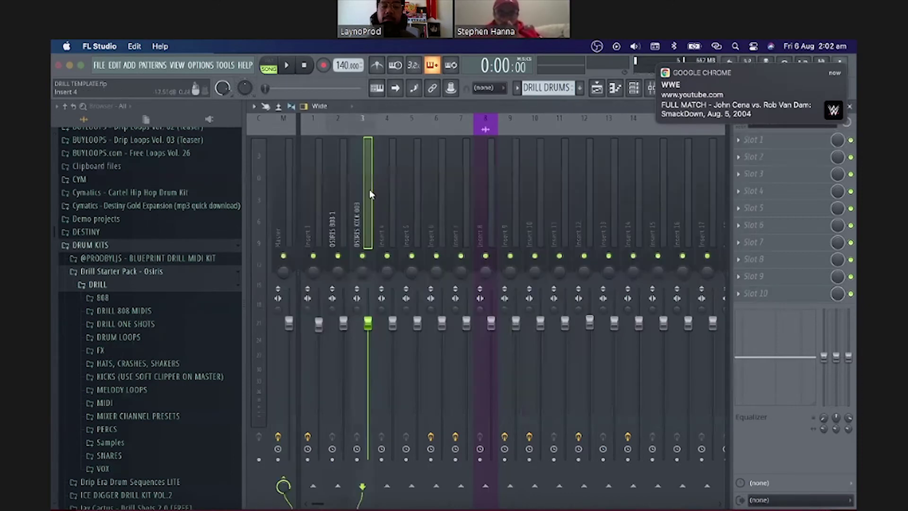
right_click(339, 485)
left_click(359, 484)
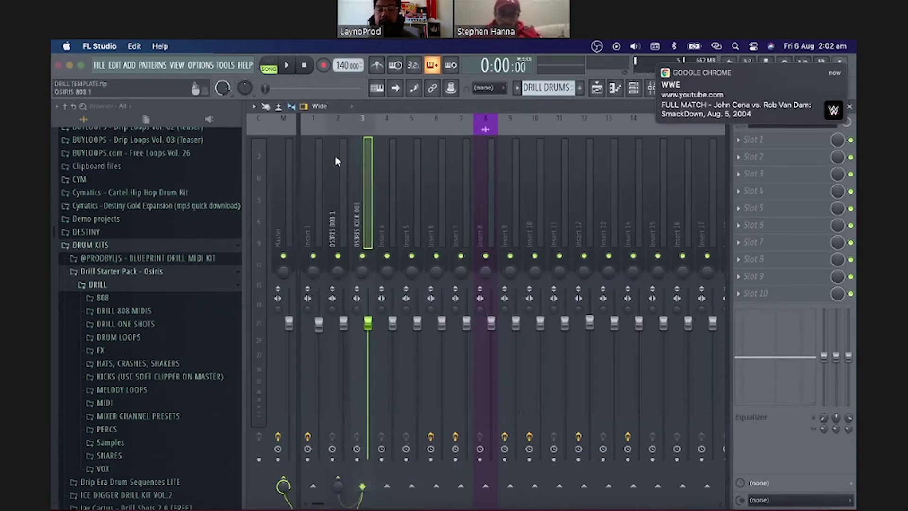
Load the DRILL 808 mixer track state onto the OSIRIS 808 1 track and dismiss the Chrome notification
left_click(335, 158)
right_click(335, 157)
mouse_move(379, 175)
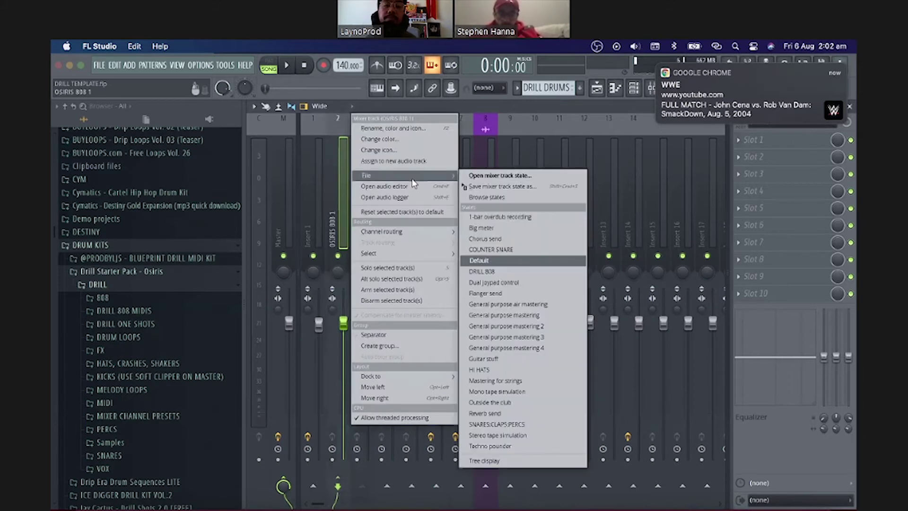
left_click(482, 273)
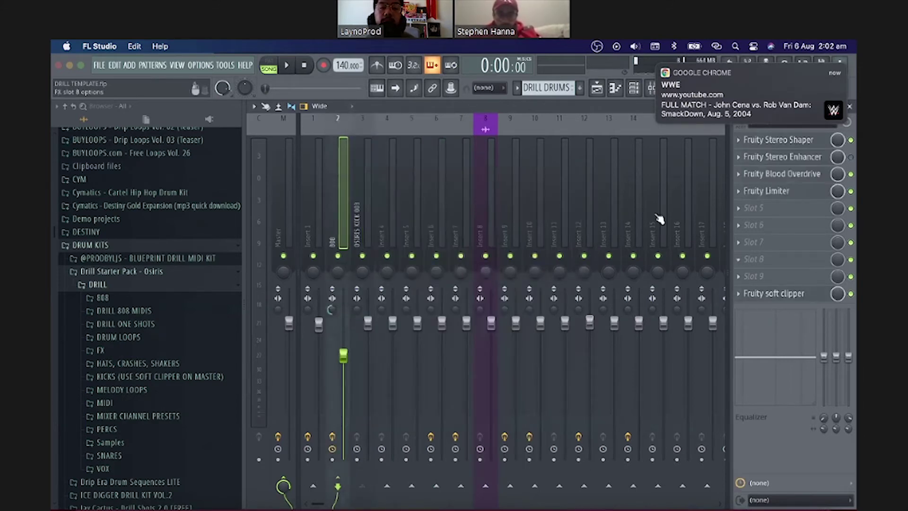
mouse_move(686, 90)
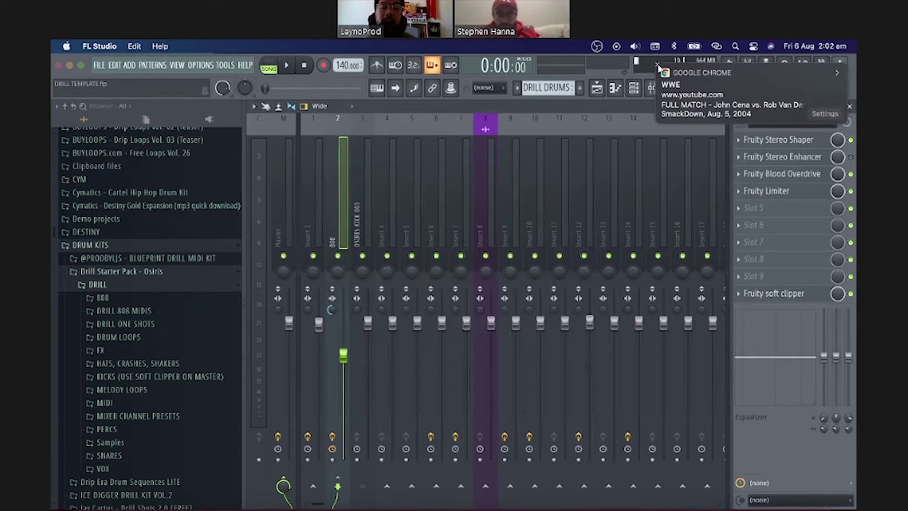
left_click(658, 64)
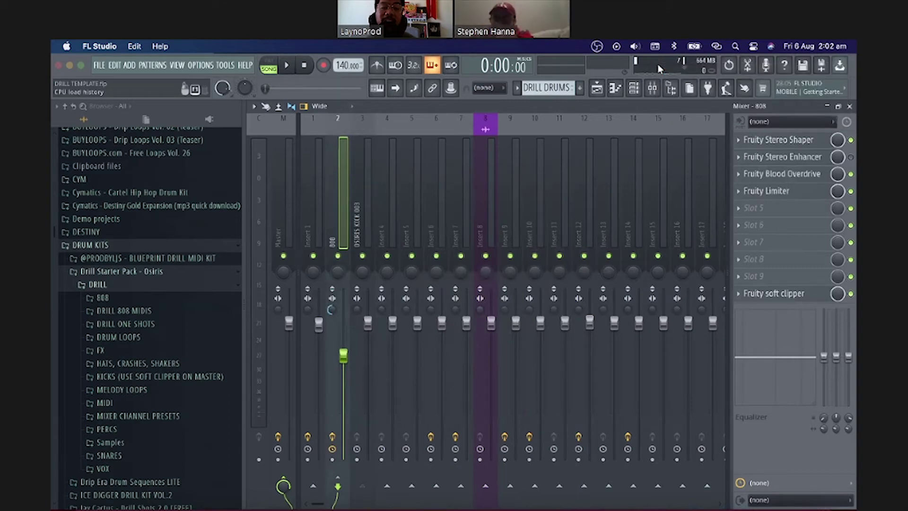
Delete Fruity Stereo Enhancer from the 808 track and move Fruity Blood Overdrive and Fruity Limiter up into slots 2 and 3
left_click(739, 157)
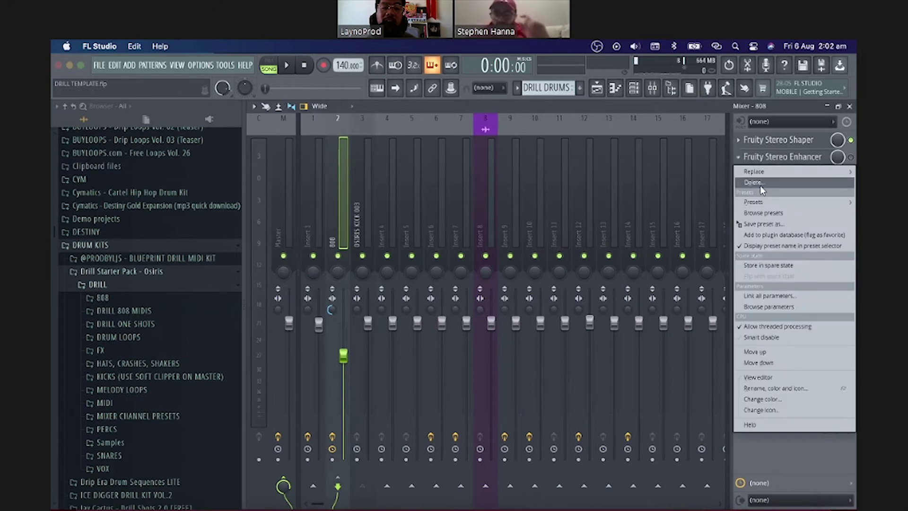
left_click(761, 187)
left_click(510, 324)
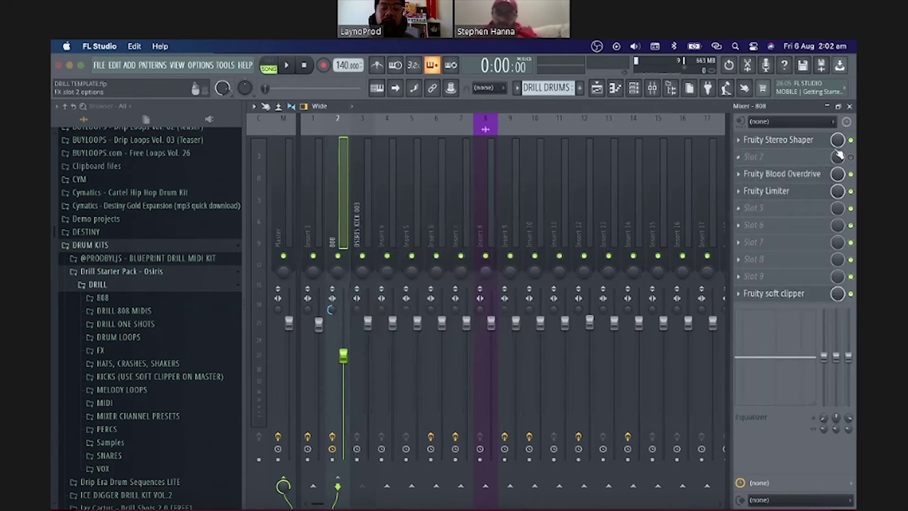
left_click(738, 173)
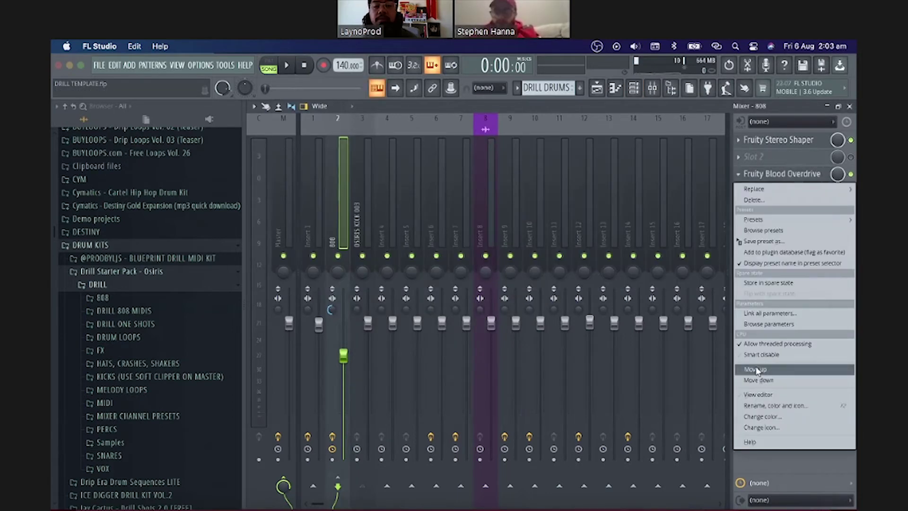
left_click(757, 370)
left_click(739, 190)
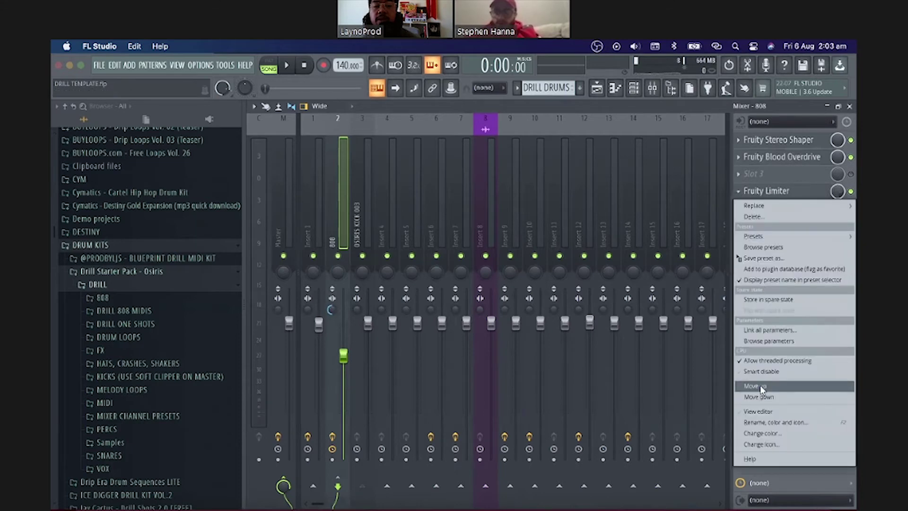
left_click(760, 385)
Set the 808 track's Fruity Limiter sidechain input to OSIRIS KICK 003 and close the plugin
left_click(771, 174)
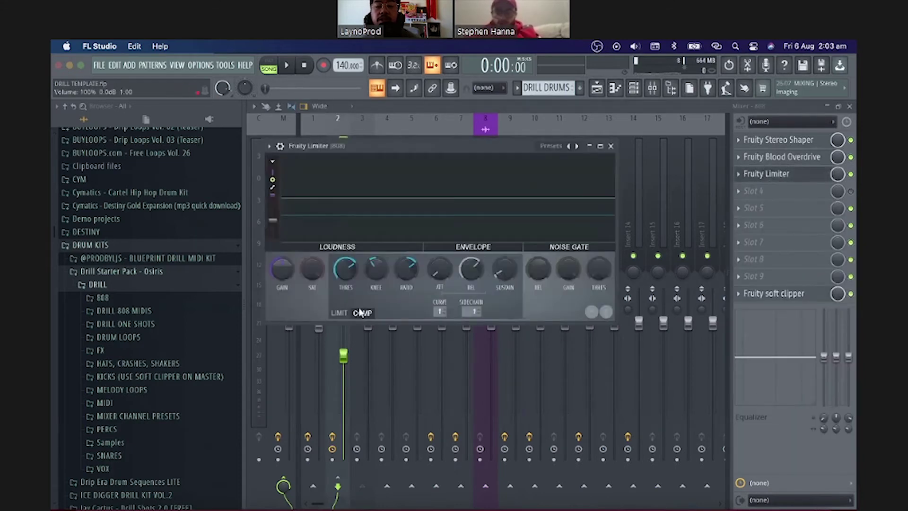
left_click(472, 311)
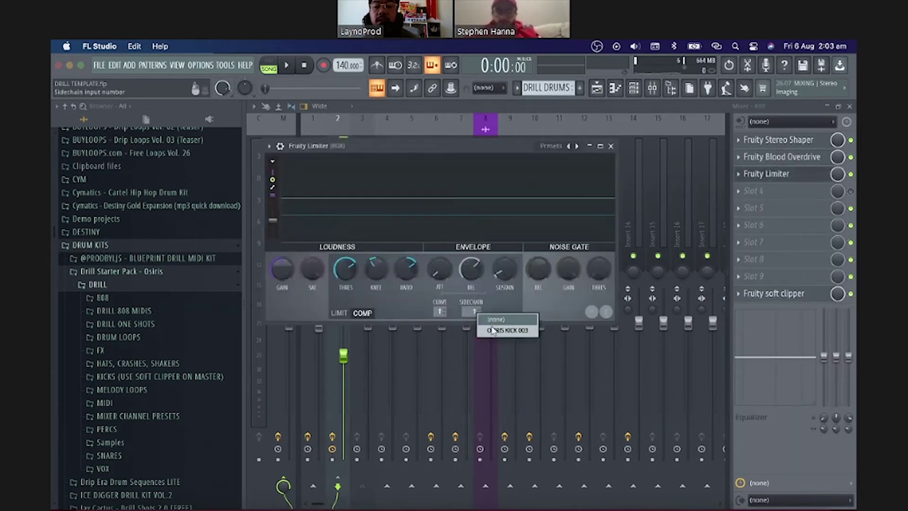
left_click(492, 330)
left_click(471, 311)
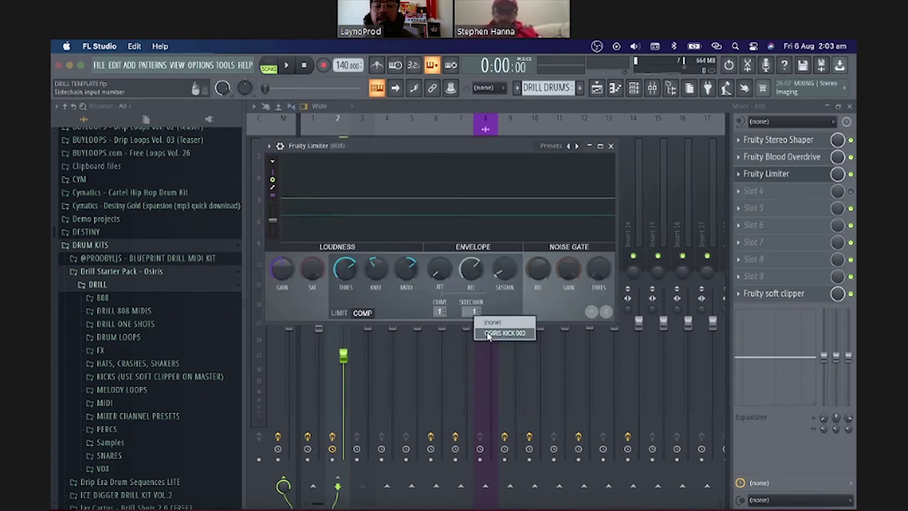
left_click(489, 336)
left_click(611, 146)
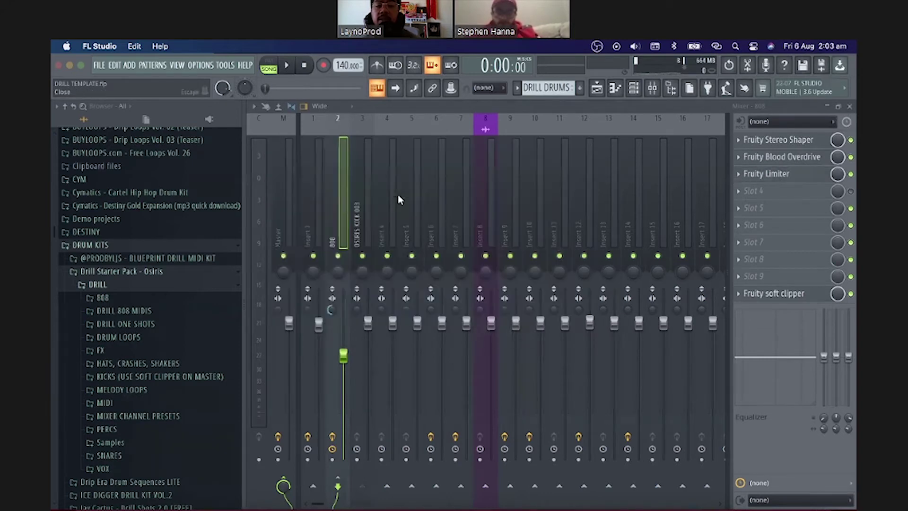
Inspect the Fruity Stereo Shaper's mixer matrix and effects settings on the 808 track
left_click(364, 206)
left_click(342, 207)
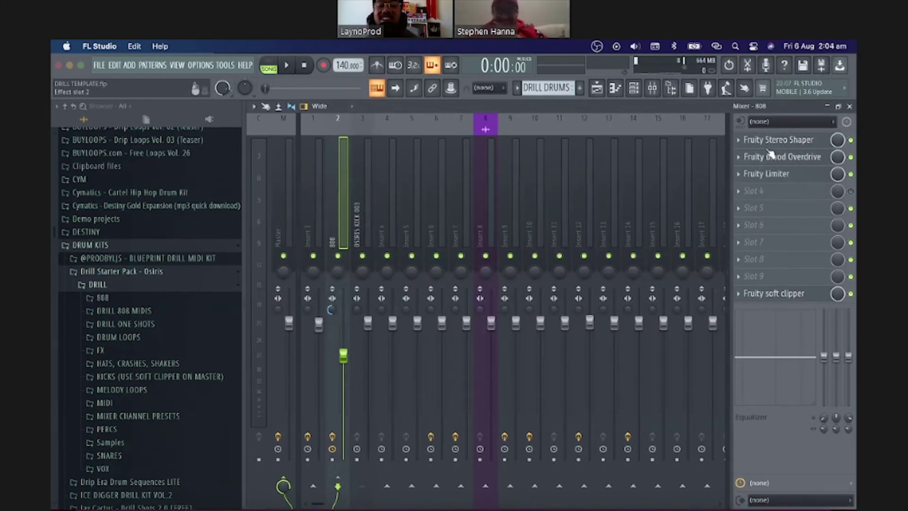
left_click(794, 140)
left_click_drag(398, 203, 419, 201)
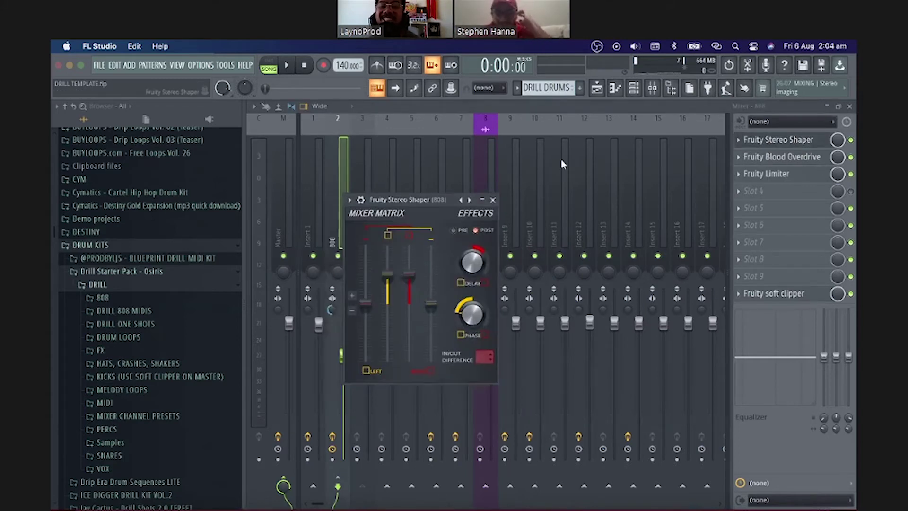
left_click_drag(560, 163, 608, 132)
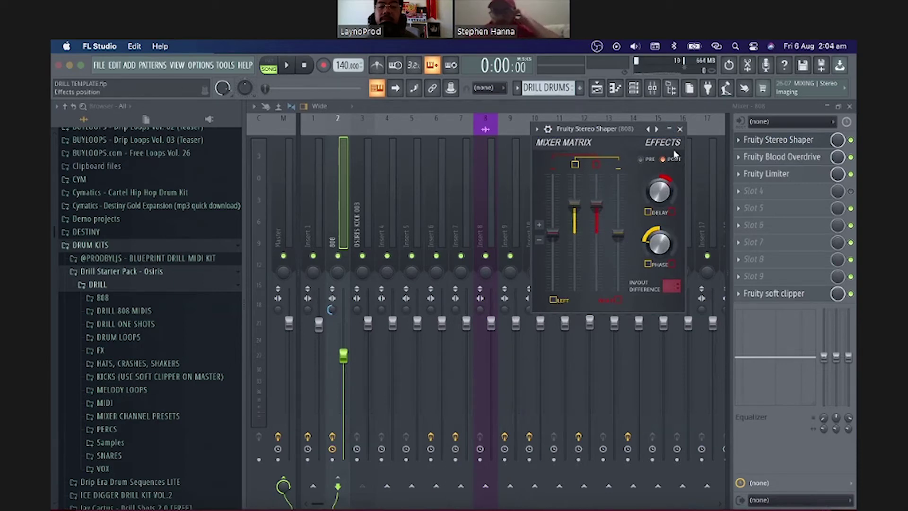
left_click(680, 129)
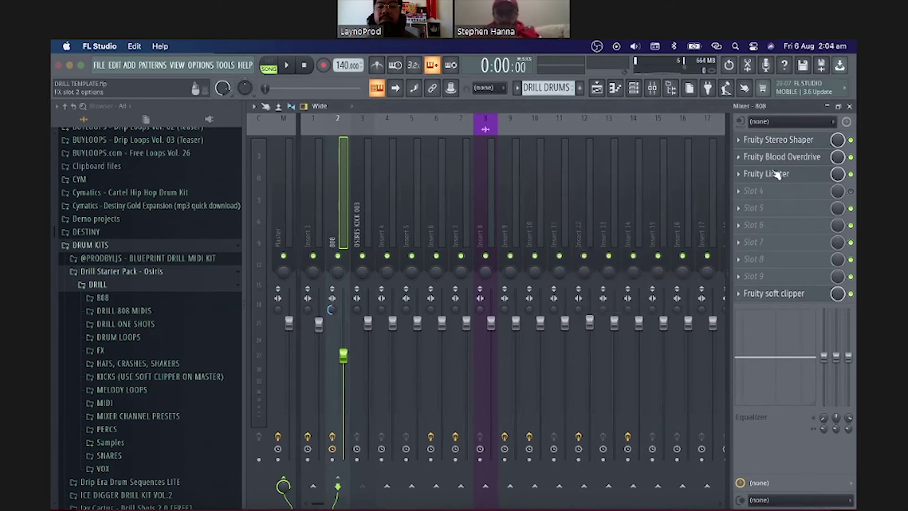
Examine the compressor settings and sidechain input choices of the Fruity Limiter on the 808 track
left_click(779, 174)
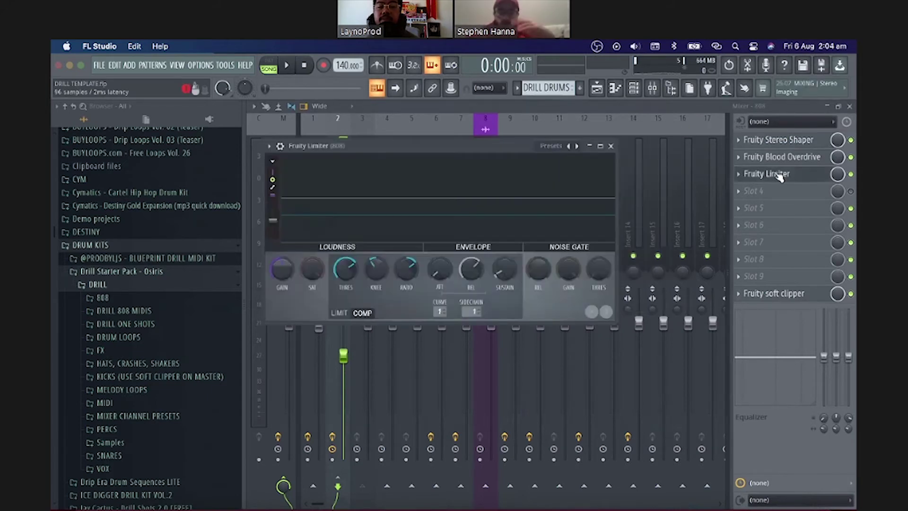
left_click(358, 311)
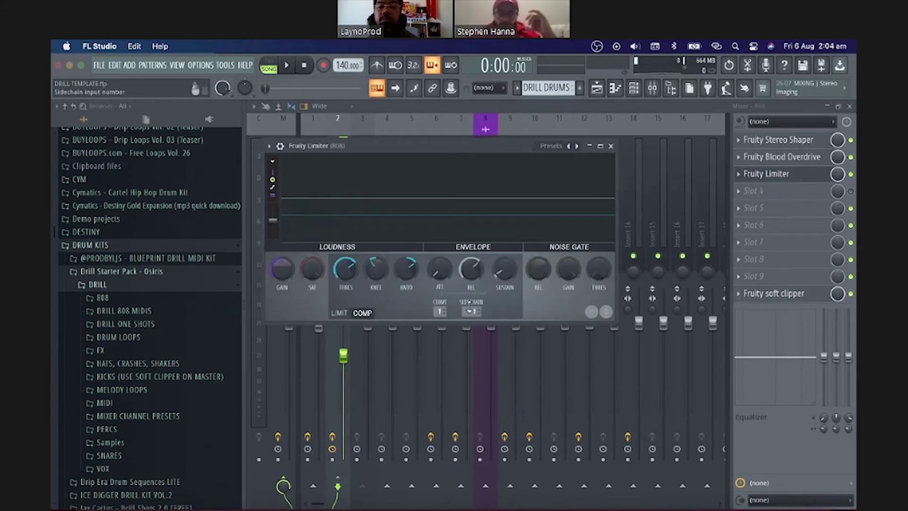
left_click(610, 145)
left_click(362, 195)
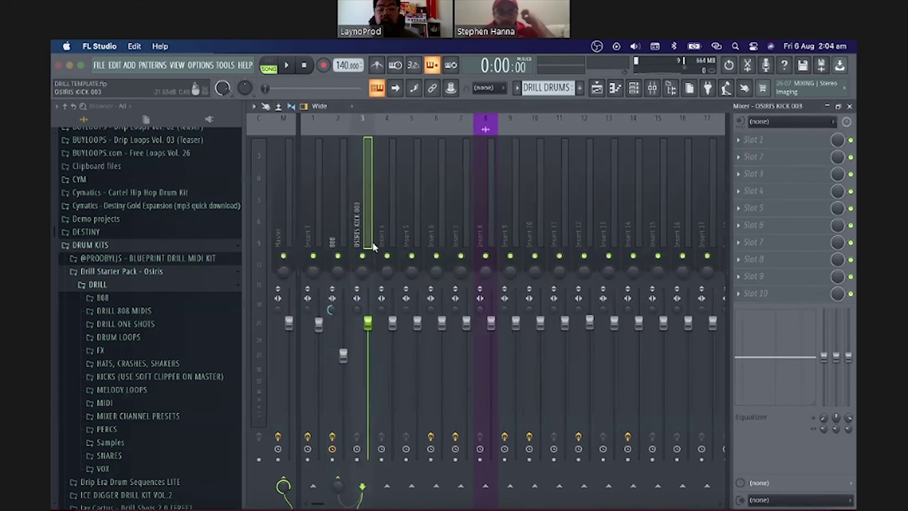
left_click(339, 200)
left_click(781, 174)
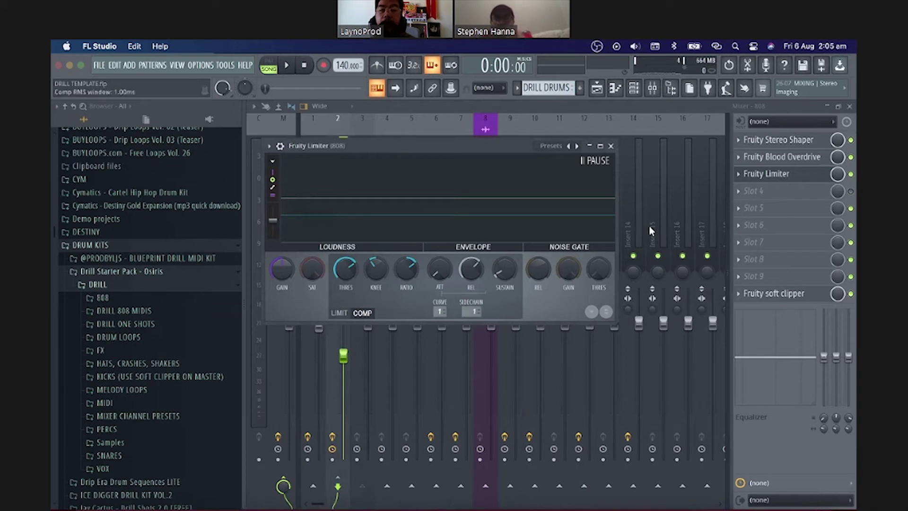
left_click(611, 145)
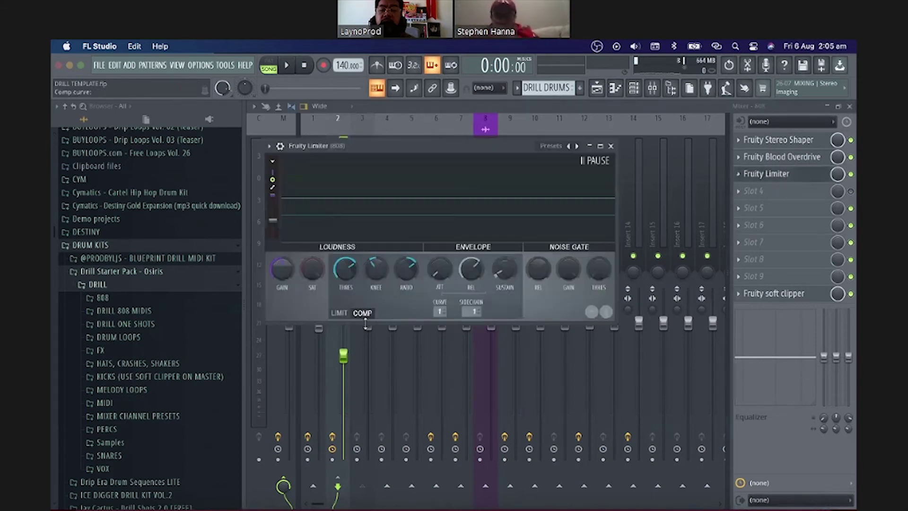
right_click(464, 310)
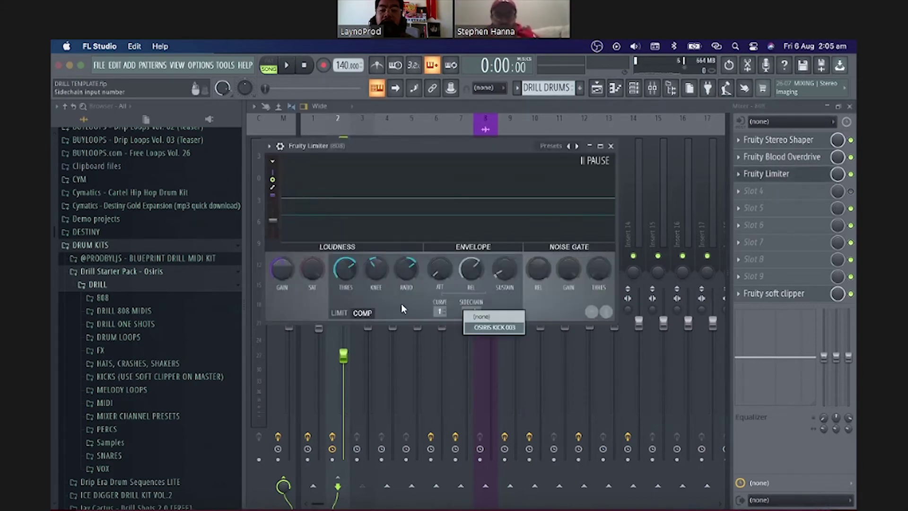
left_click(402, 303)
left_click(610, 146)
Raise the volume of the OSIRIS KICK 003 track on mixer track 3 slightly and reselect the 808 track
left_click(361, 195)
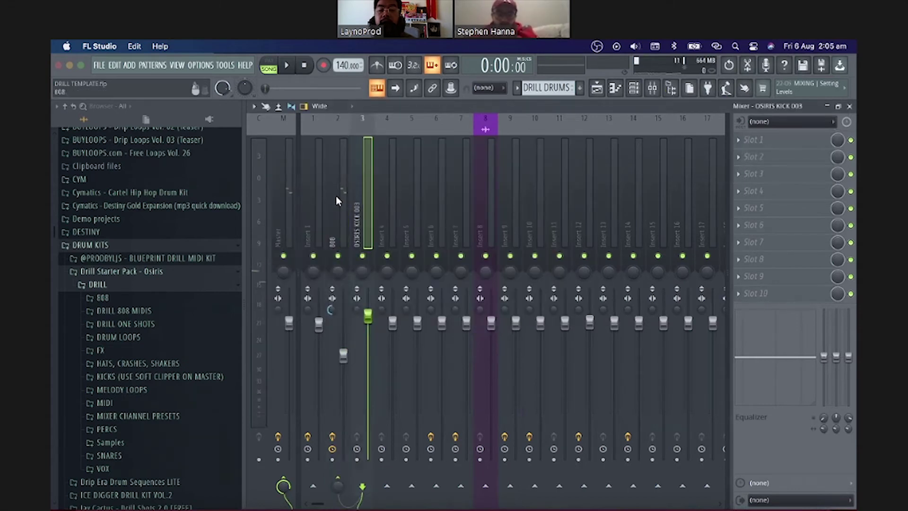
left_click(336, 198)
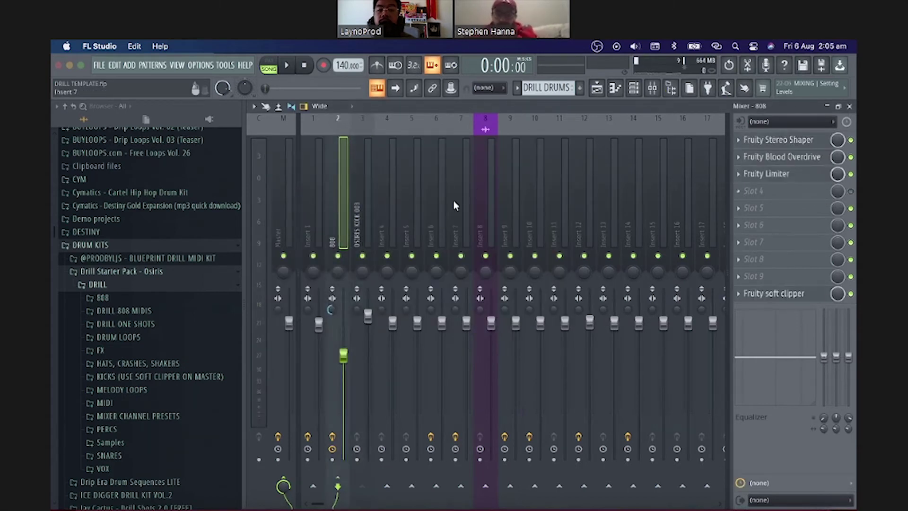
left_click(371, 218)
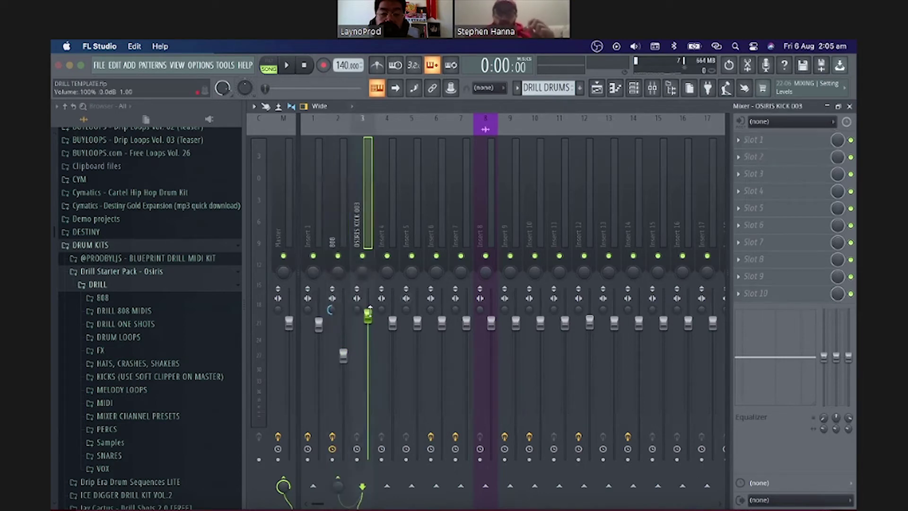
left_click(342, 203)
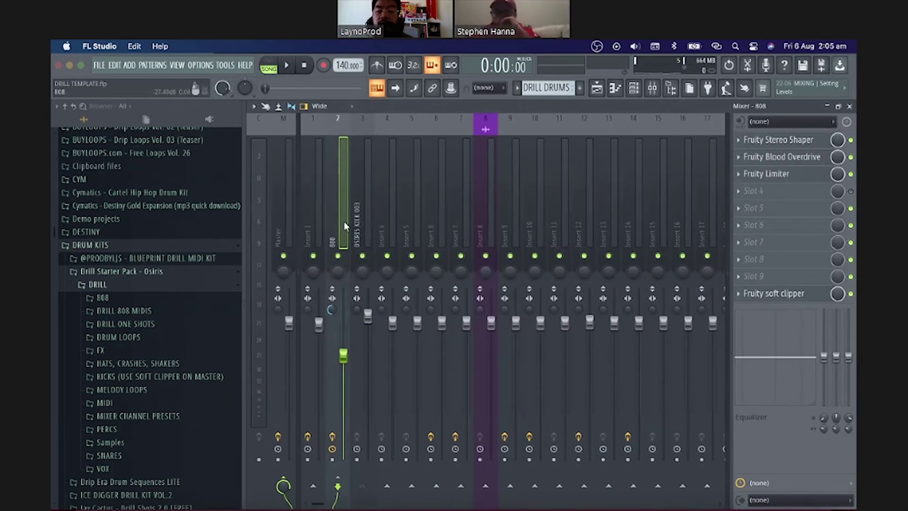
Route OSIRIS 808 1 and OSIRIS KICK 003 to mixer tracks 4 and 5, and sidechain track 5 to track 4
left_click(412, 194)
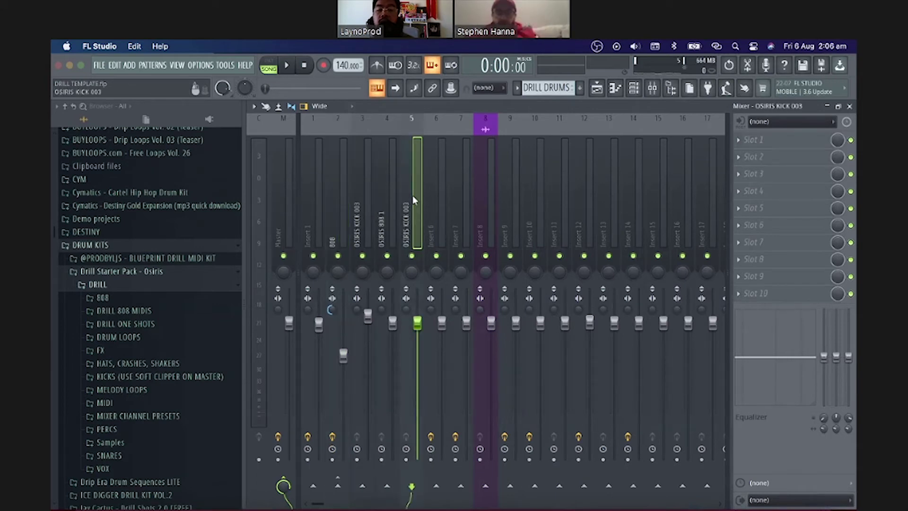
right_click(385, 487)
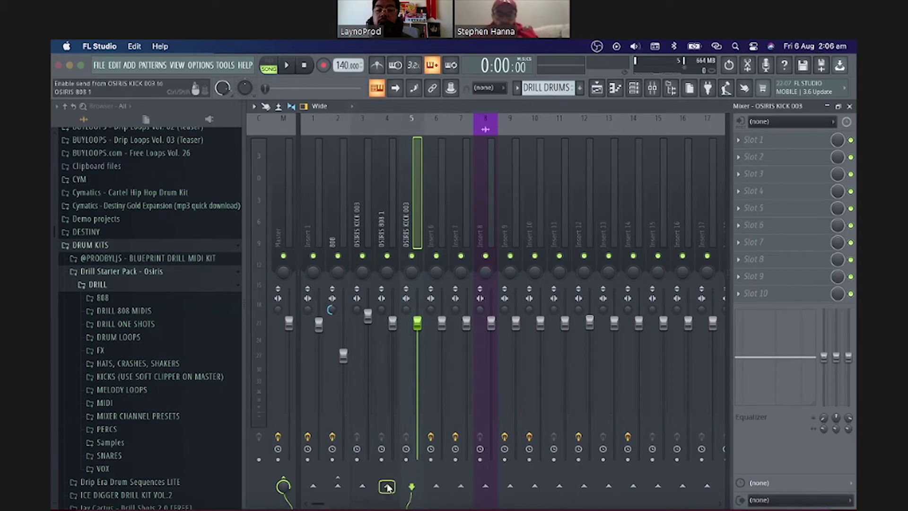
right_click(386, 486)
left_click(404, 484)
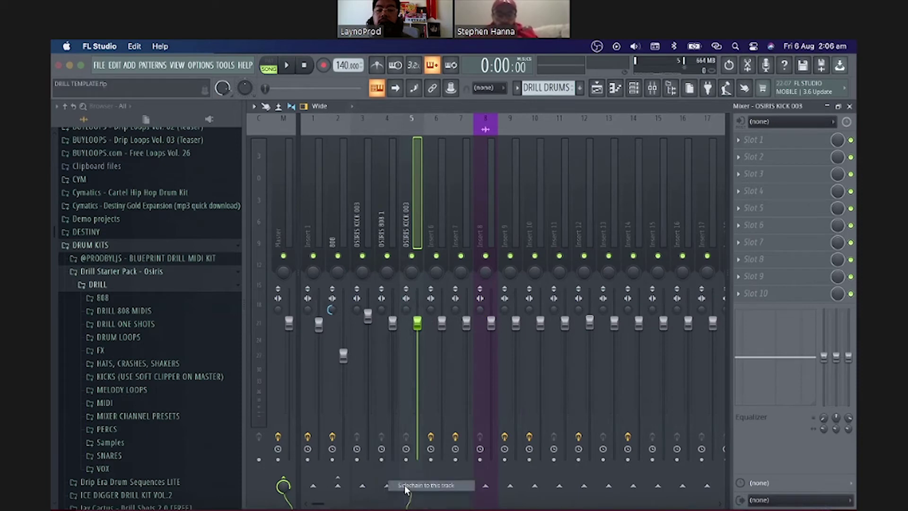
Add a Fruity Limiter to slot 3 of the OSIRIS 808 1 track and switch it to COMP mode
left_click(388, 212)
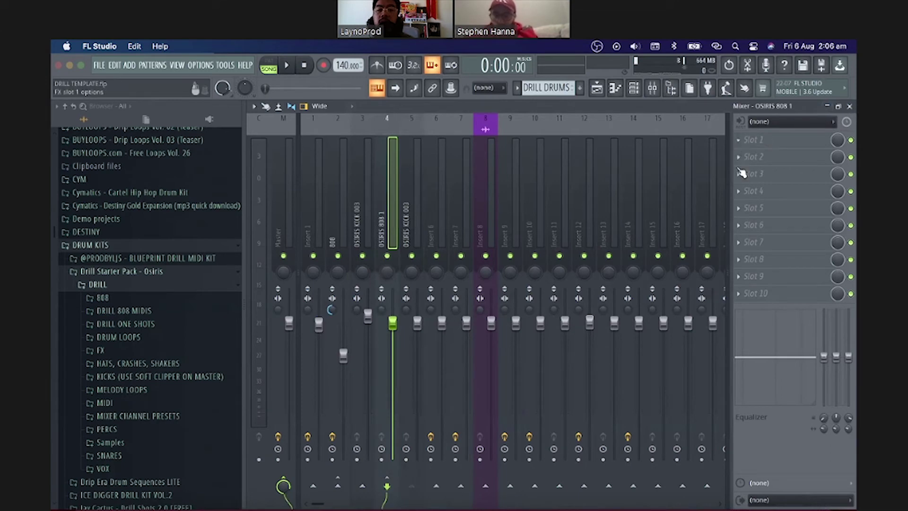
left_click(720, 183)
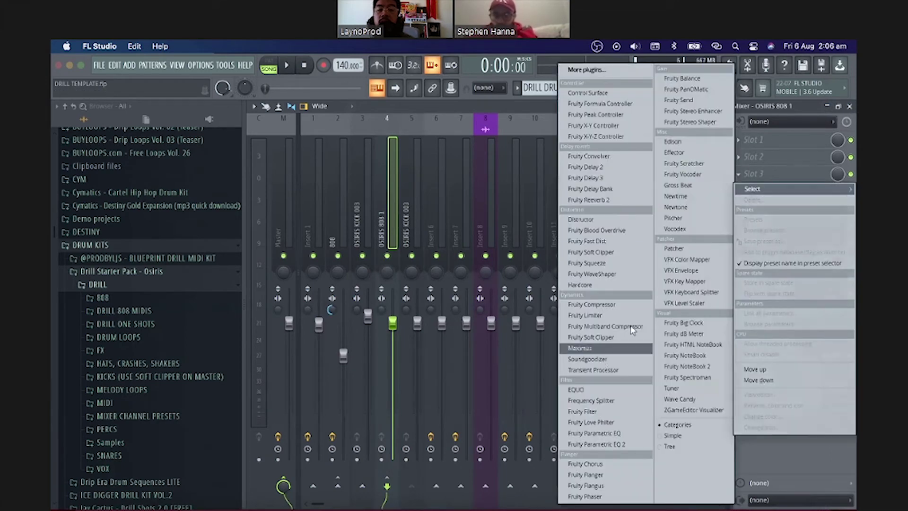
left_click(622, 313)
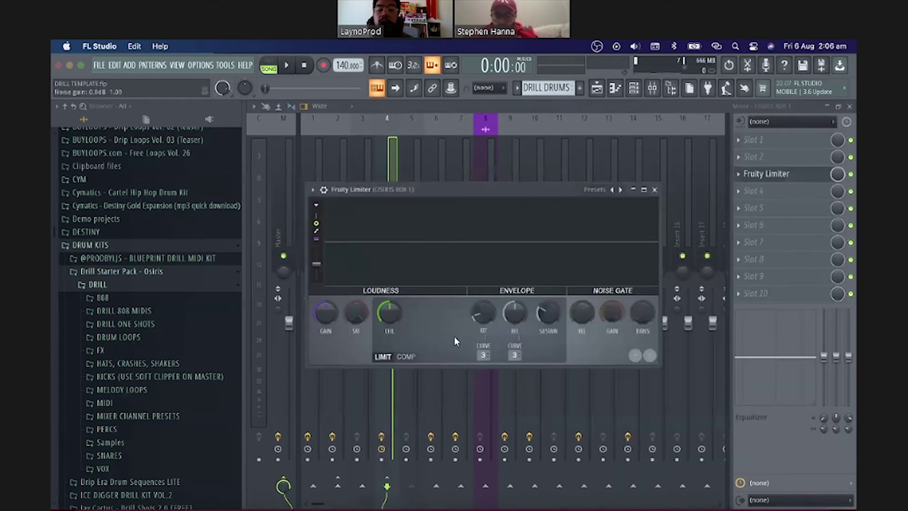
left_click(406, 356)
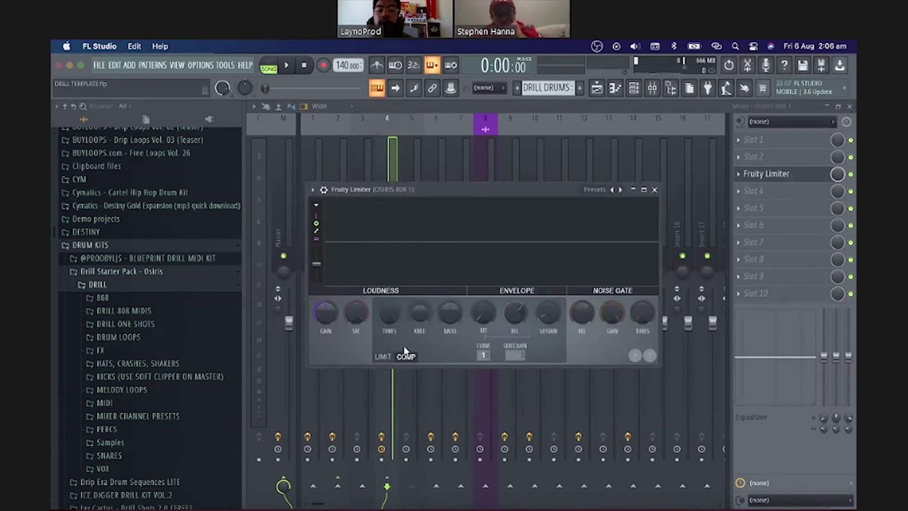
Select OSIRIS KICK 003 as the sidechain input of the Fruity Limiter on OSIRIS 808 1
left_click(512, 355)
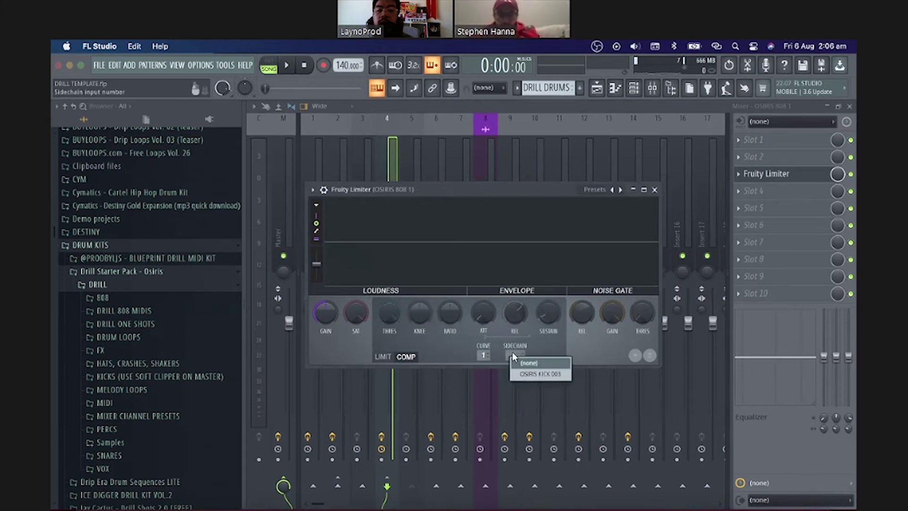
left_click(525, 370)
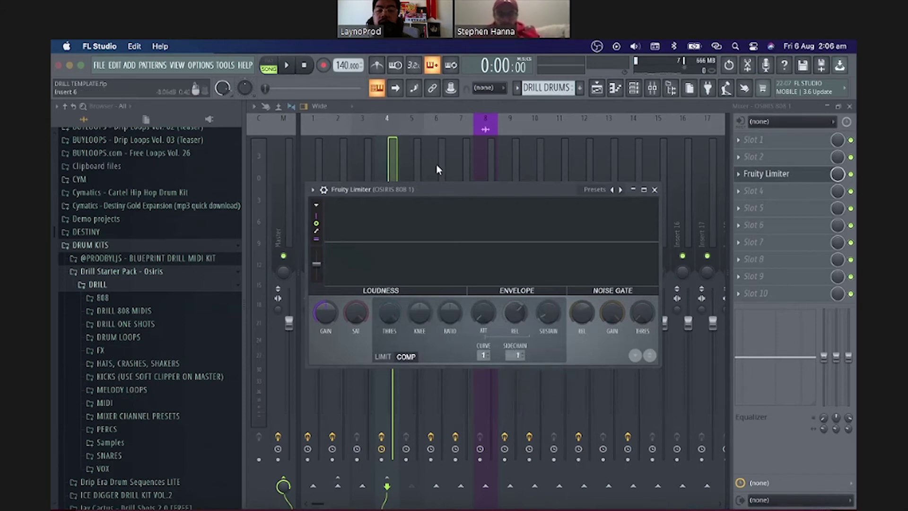
left_click(515, 354)
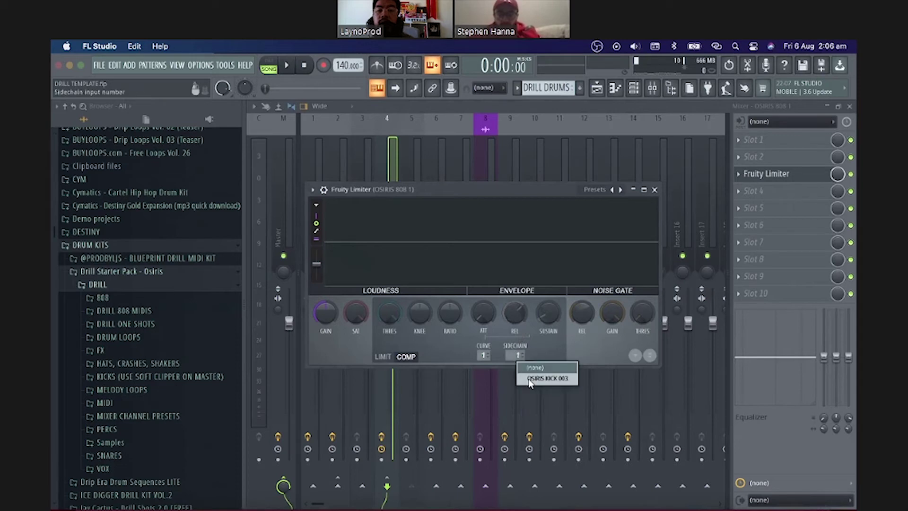
left_click(544, 376)
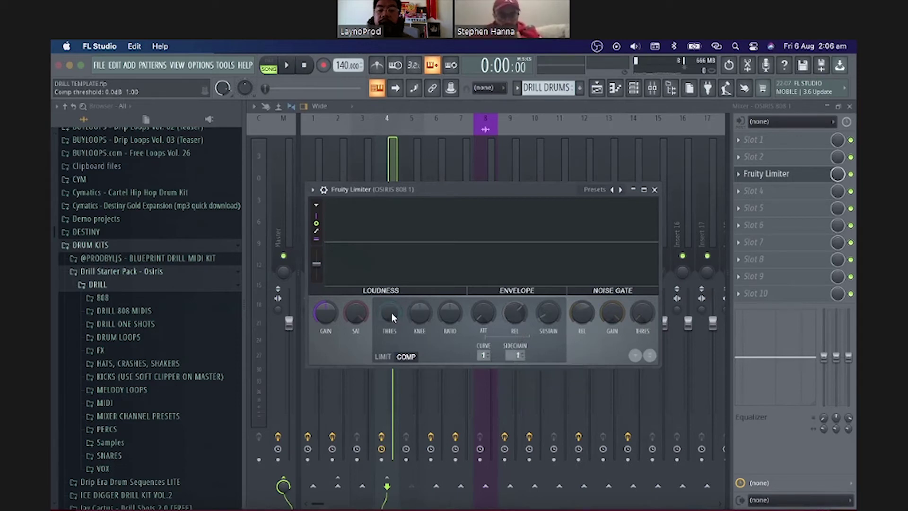
Lower the limiter's compressor threshold to about -10 dB, reduce the knee, raise the ratio to about 1.8:1, and close the plugin
left_click_drag(390, 312, 390, 354)
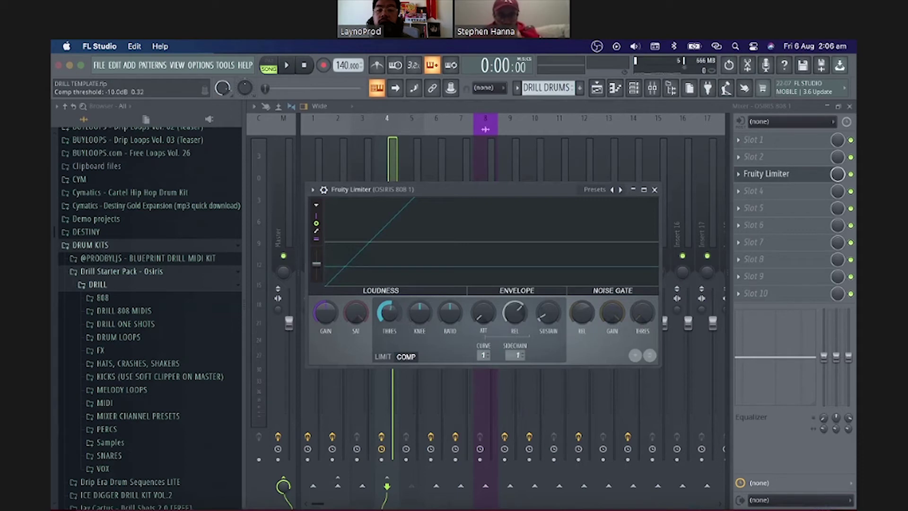
left_click_drag(390, 354, 390, 350)
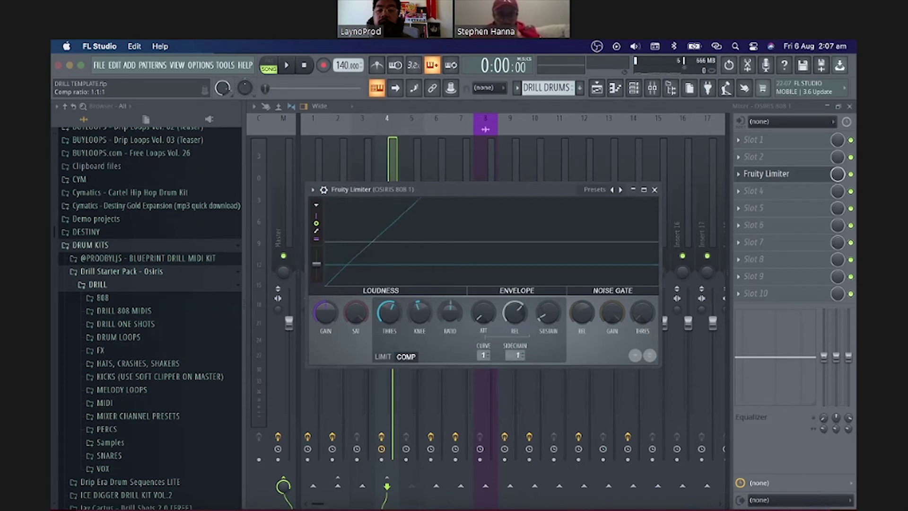
left_click_drag(449, 312, 449, 305)
left_click_drag(422, 314, 422, 312)
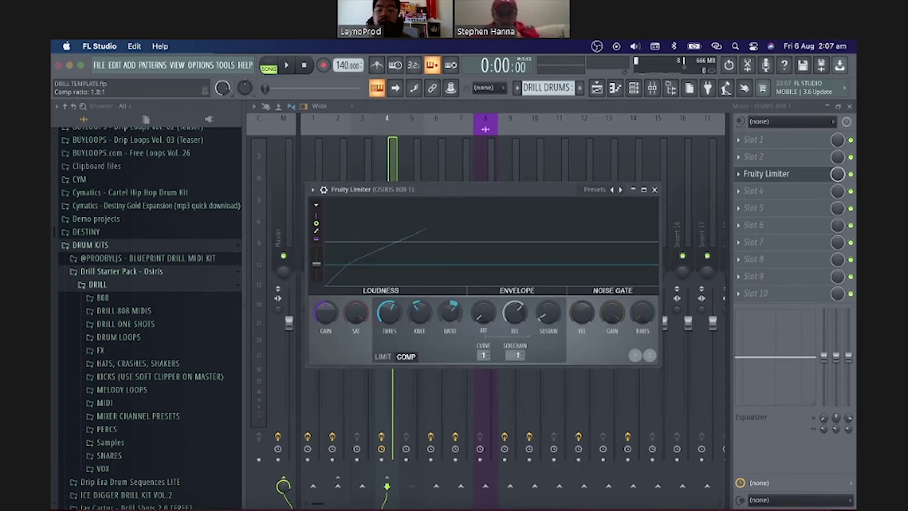
left_click_drag(450, 312, 417, 319)
key("Escape")
Raise the volume of the OSIRIS KICK 003 track on mixer track 5 to 105% (1.2 dB)
left_click(416, 323)
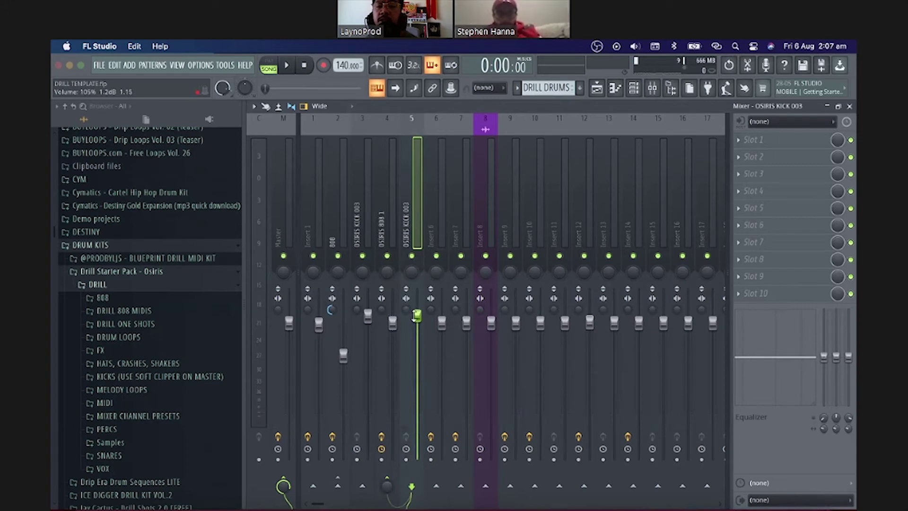
left_click(390, 224)
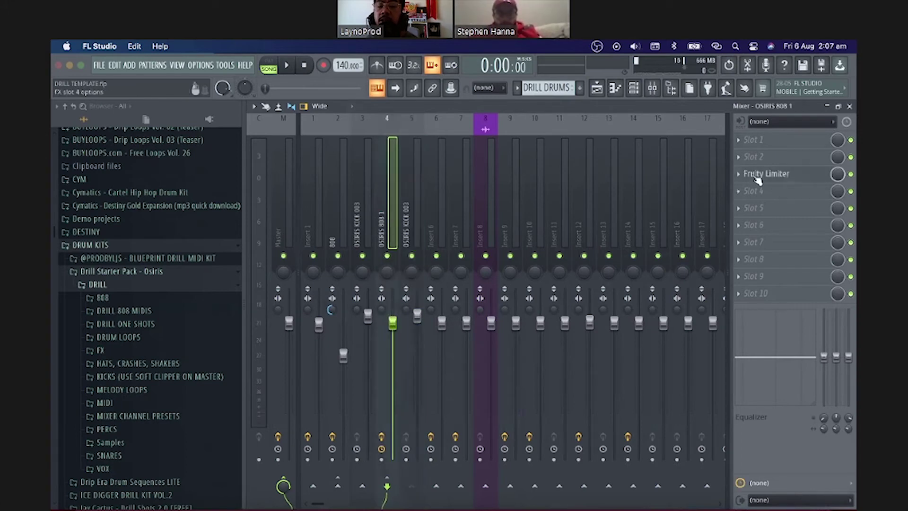
left_click(419, 220)
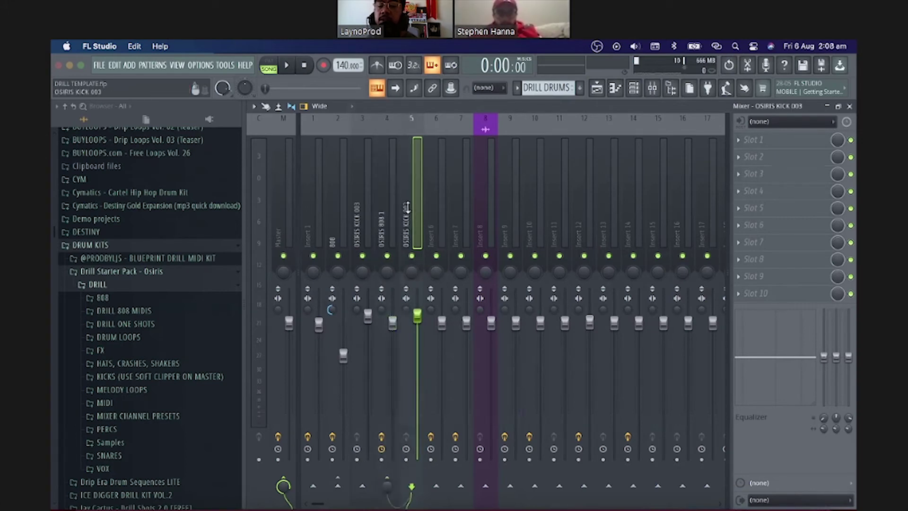
Inspect the effect slots and routing of the OSIRIS 808 1, OSIRIS KICK 003 and Master mixer tracks
left_click(384, 213)
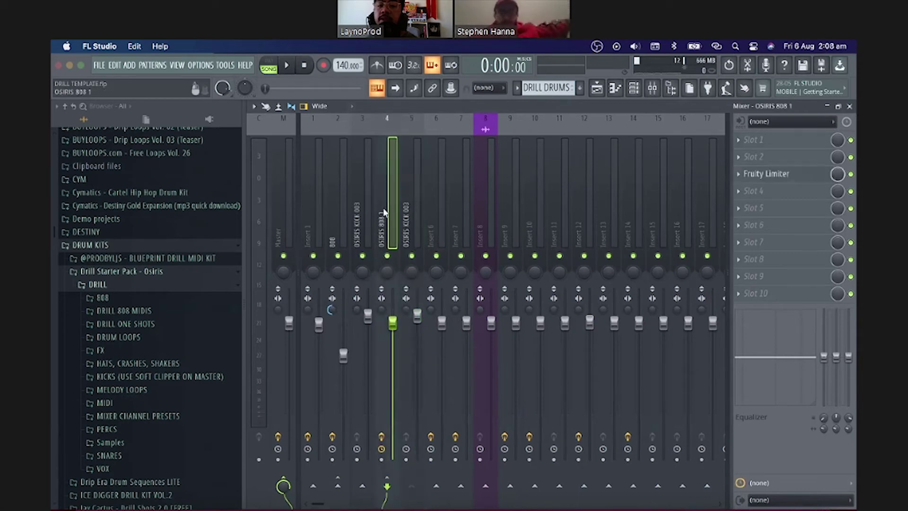
left_click(415, 234)
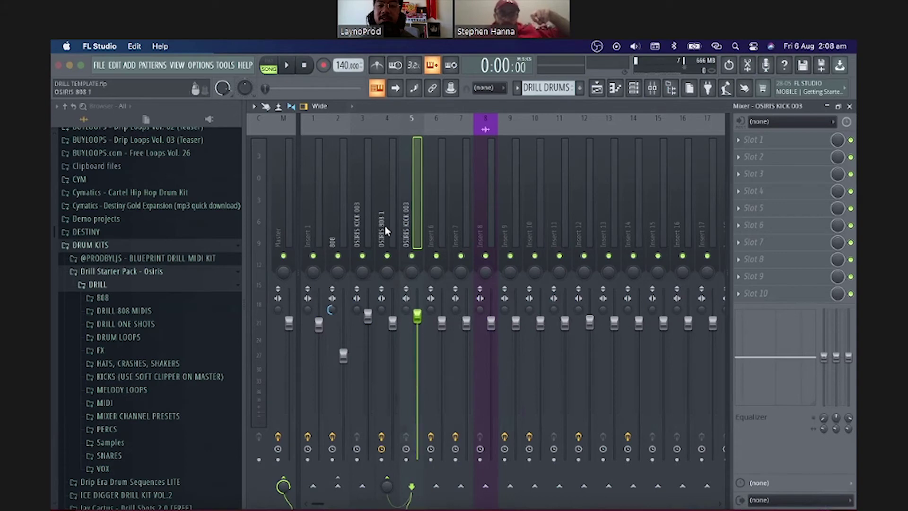
left_click(280, 220)
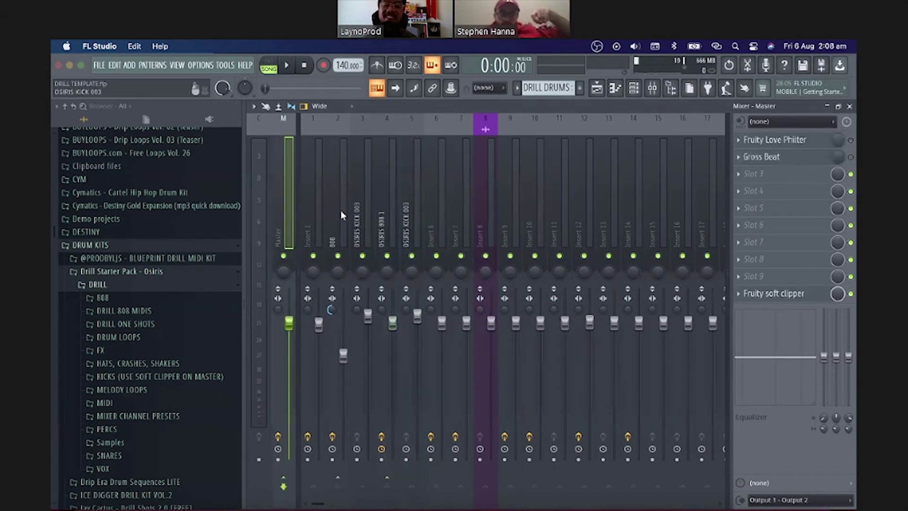
left_click(412, 220)
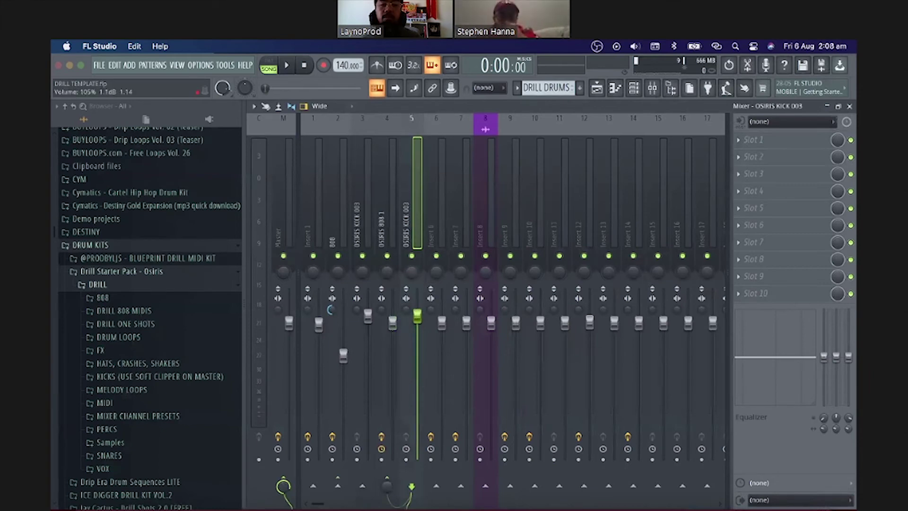
mouse_move(417, 316)
left_mouse_down()
mouse_move(417, 288)
mouse_move(417, 313)
left_mouse_up()
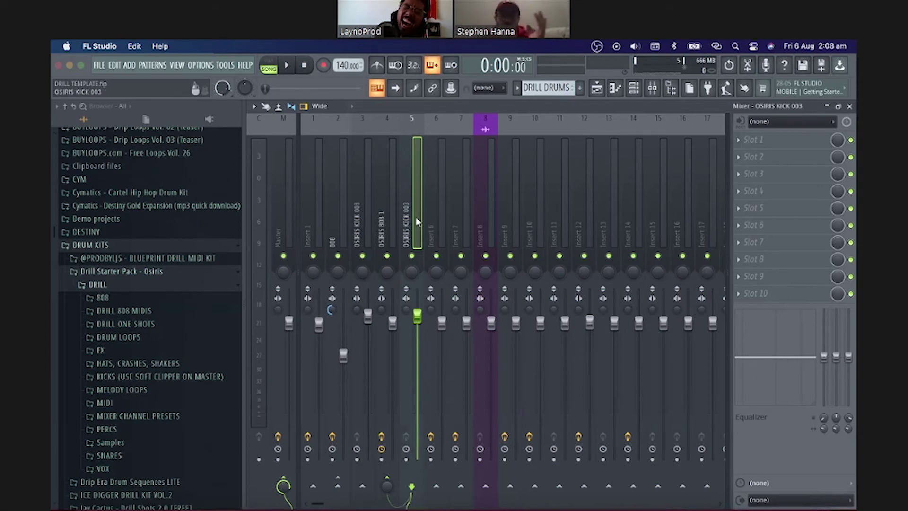
scroll(411, 213, "down", 1)
scroll(411, 213, "up", 1)
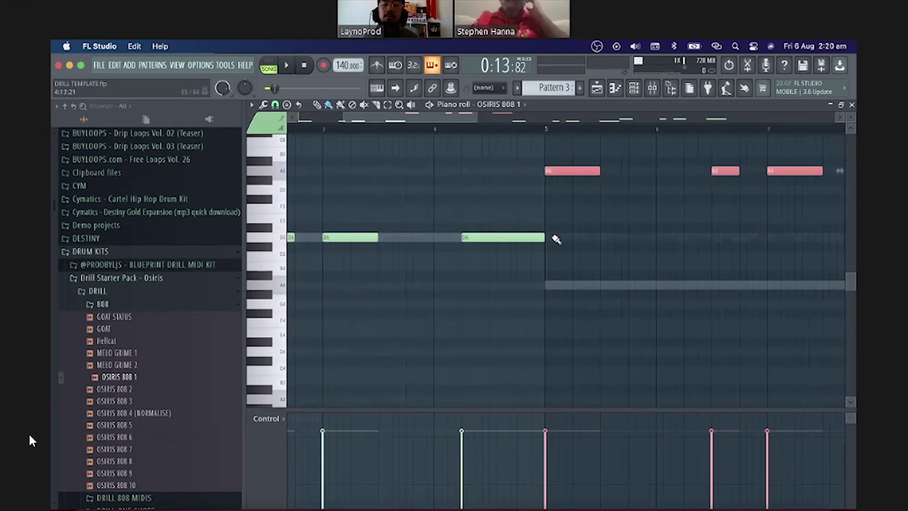
Add a short D6 note at 4:09 above the D5 note in the OSIRIS 808 1 pattern and turn it into a slide note
scroll(503, 237, "up", 3)
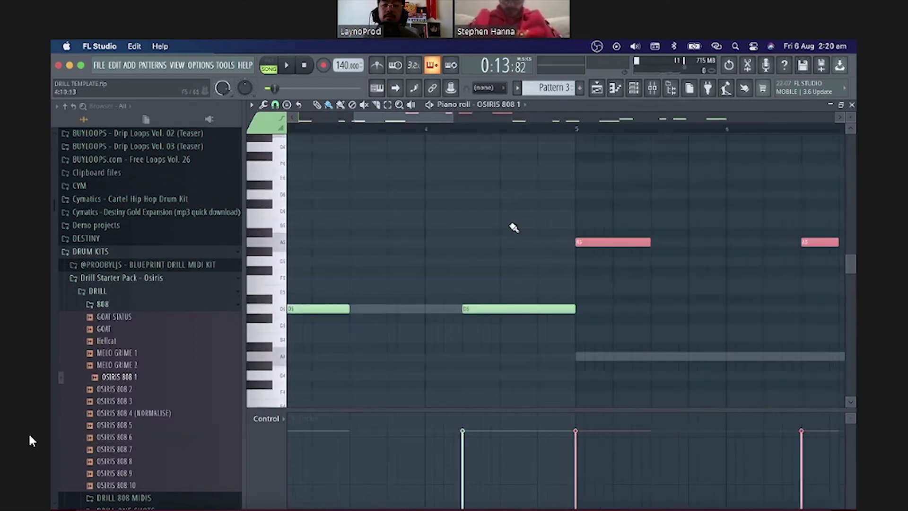
mouse_move(501, 223)
left_mouse_down()
mouse_move(606, 230)
mouse_move(594, 193)
mouse_move(504, 208)
left_mouse_up()
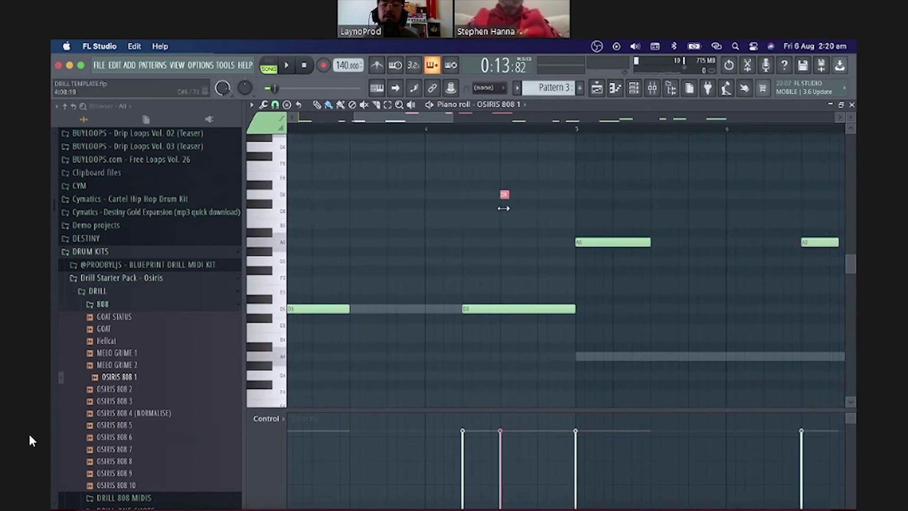
double_click(504, 194)
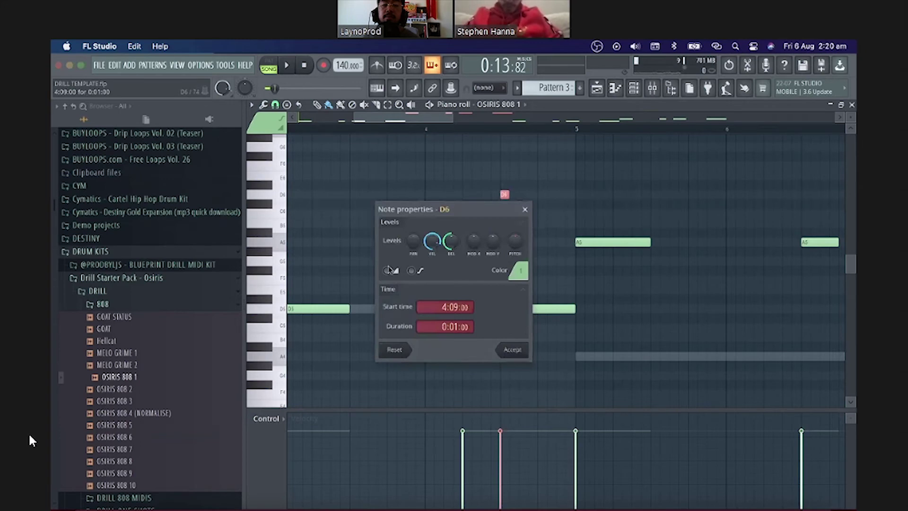
left_click(387, 270)
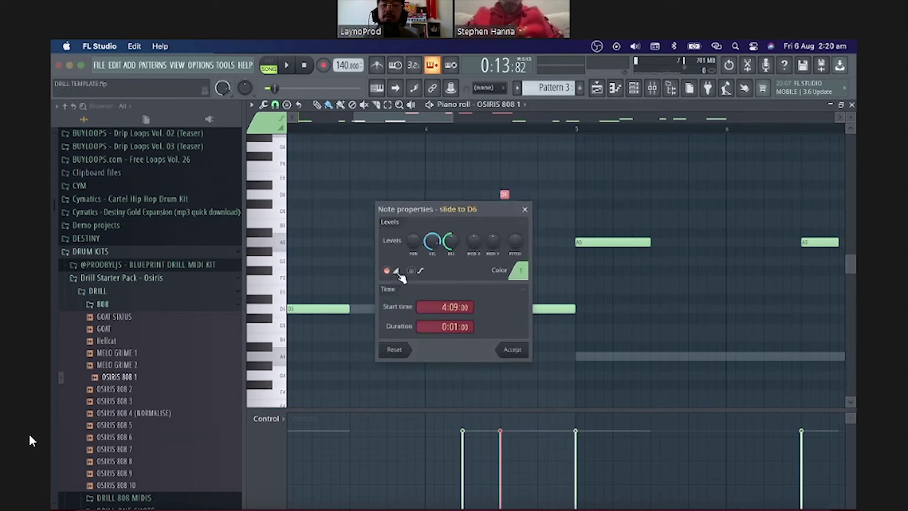
left_click(513, 350)
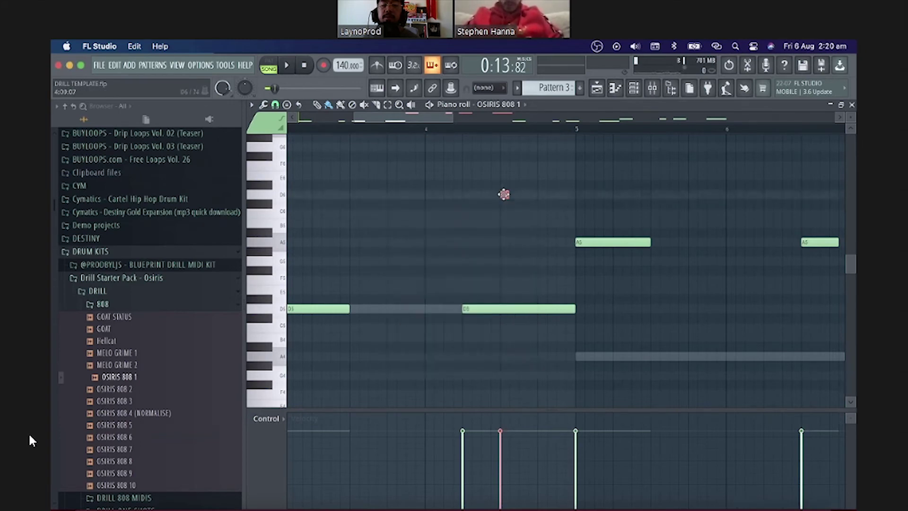
Play back bar 4 of the 808 pattern to hear the D6 slide and examine where it starts
key("space")
scroll(502, 225, "down", 2)
left_click(475, 129)
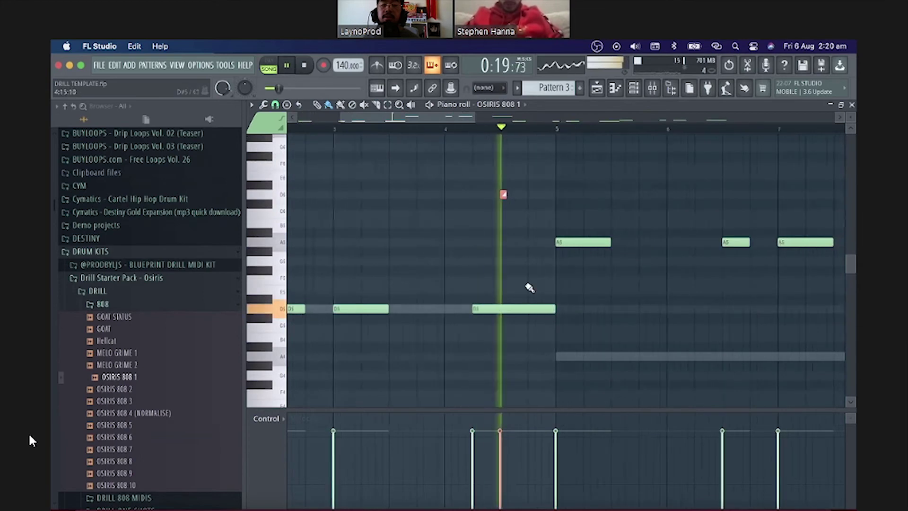
key("space")
scroll(510, 261, "up", 3)
scroll(485, 203, "down", 2)
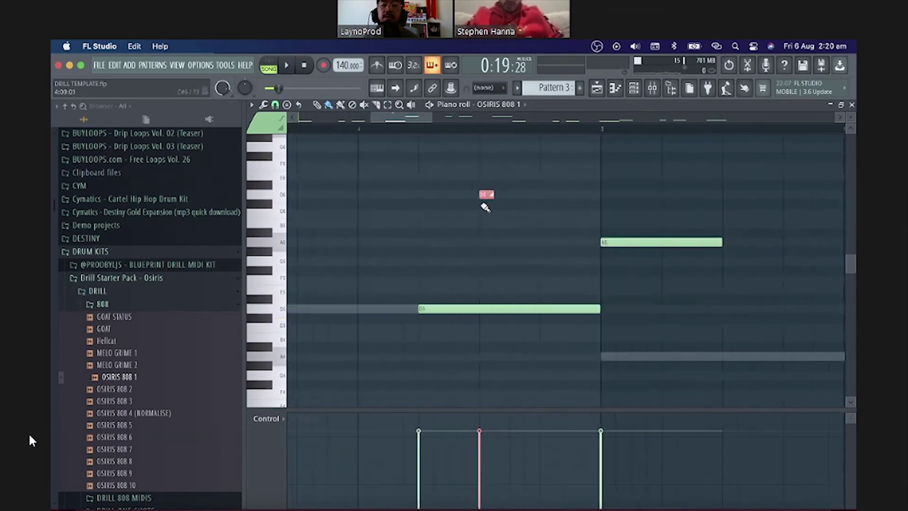
left_click(433, 133)
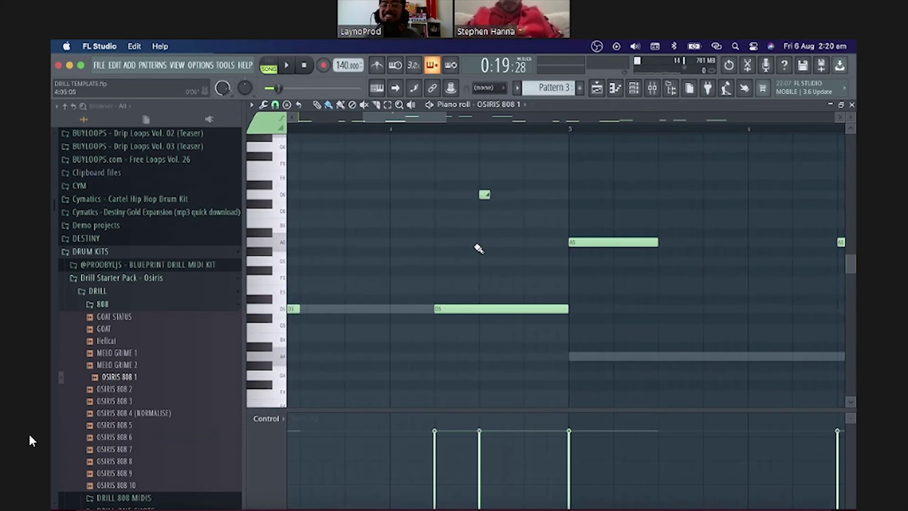
key("space")
key("space")
scroll(486, 293, "up", 3)
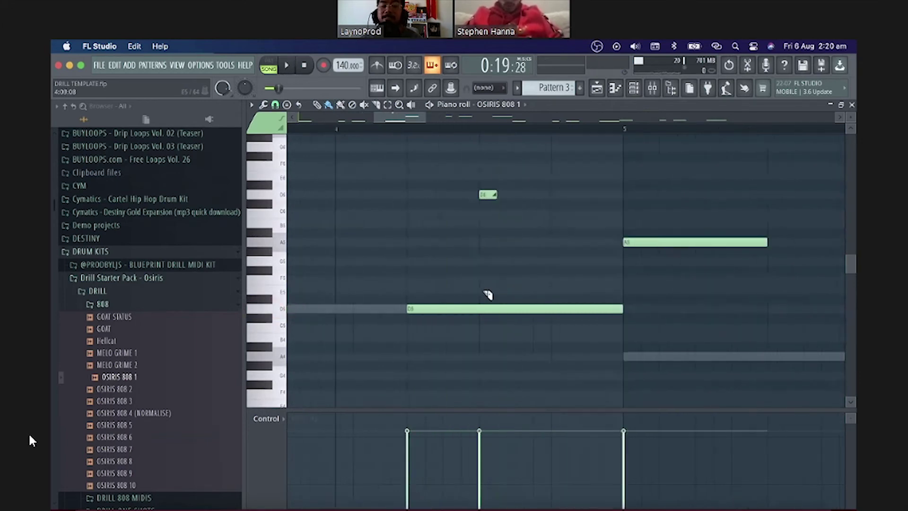
Slice the D5 808 note at the start of the D6 slide note and listen to the cut
left_click_drag(483, 287, 504, 339)
key("space")
scroll(504, 338, "down", 3)
scroll(492, 195, "down", 1)
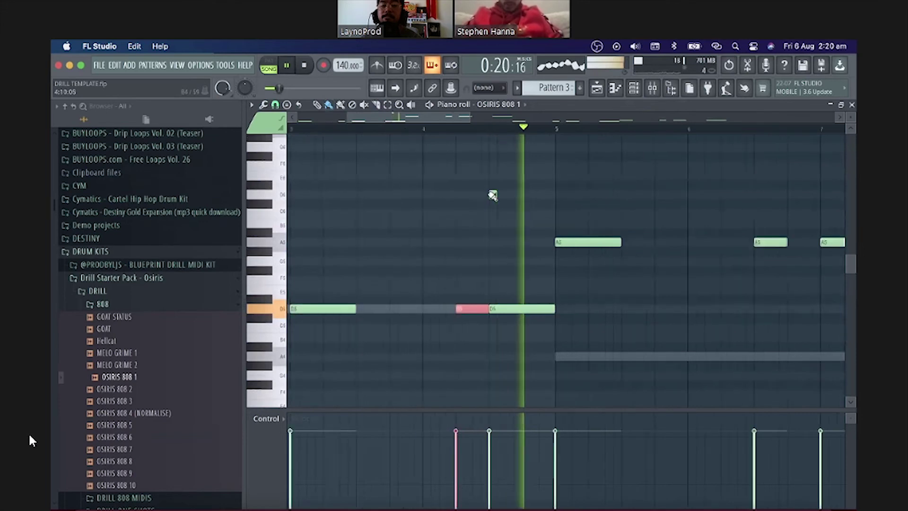
key("space")
scroll(491, 195, "up", 4)
scroll(511, 195, "up", 2)
scroll(511, 195, "down", 3)
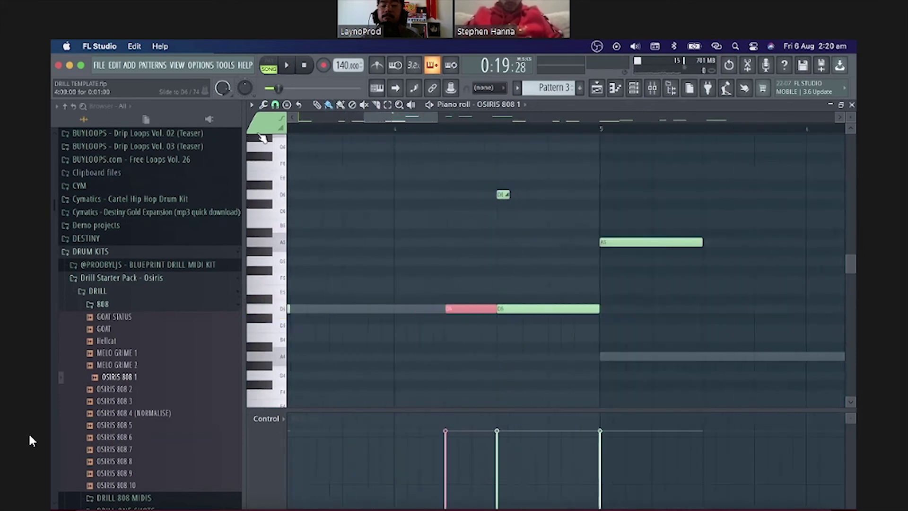
Set the piano roll snap to the main snap setting and check the slide note's alignment with the sliced D5 note
left_click(275, 104)
left_click(289, 116)
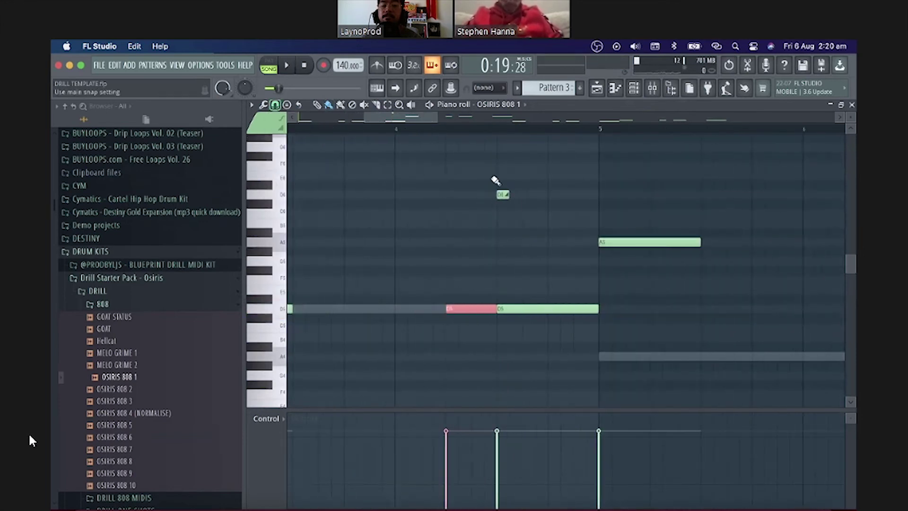
left_click(502, 194)
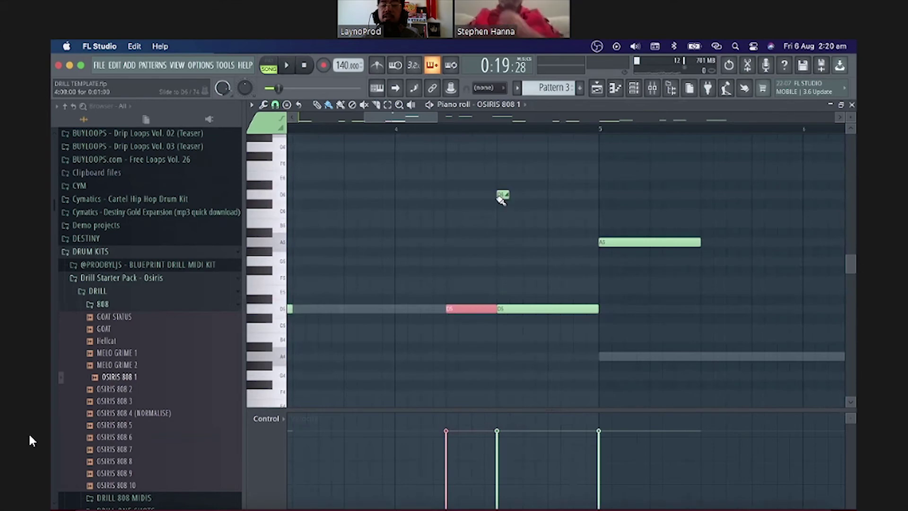
scroll(502, 199, "down", 3)
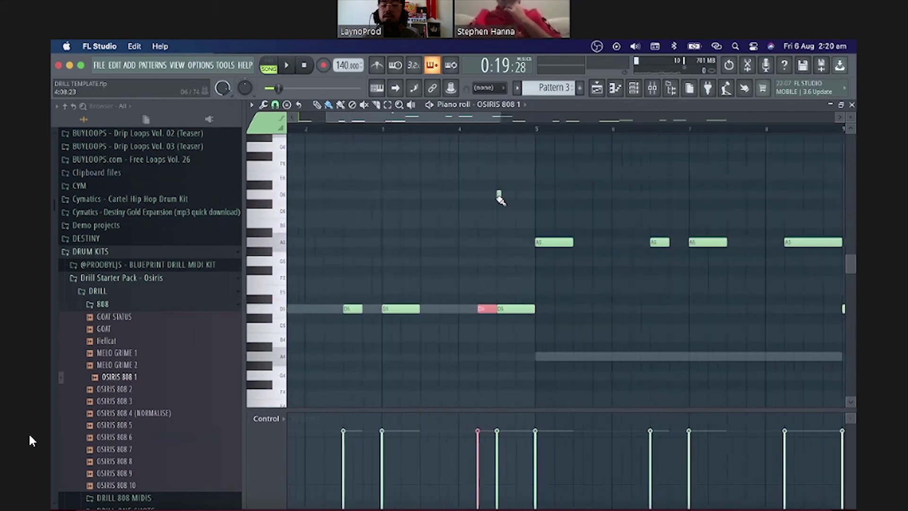
scroll(501, 200, "up", 2)
scroll(501, 197, "up", 3)
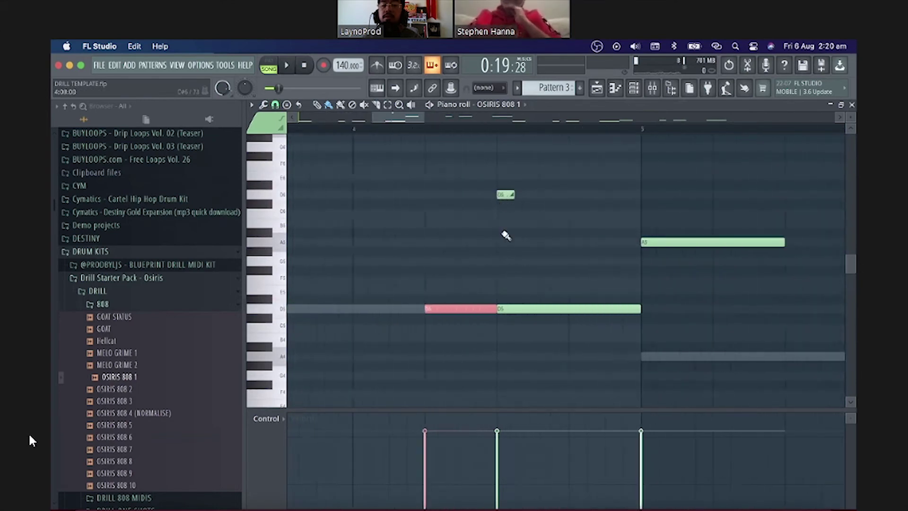
scroll(508, 212, "down", 1)
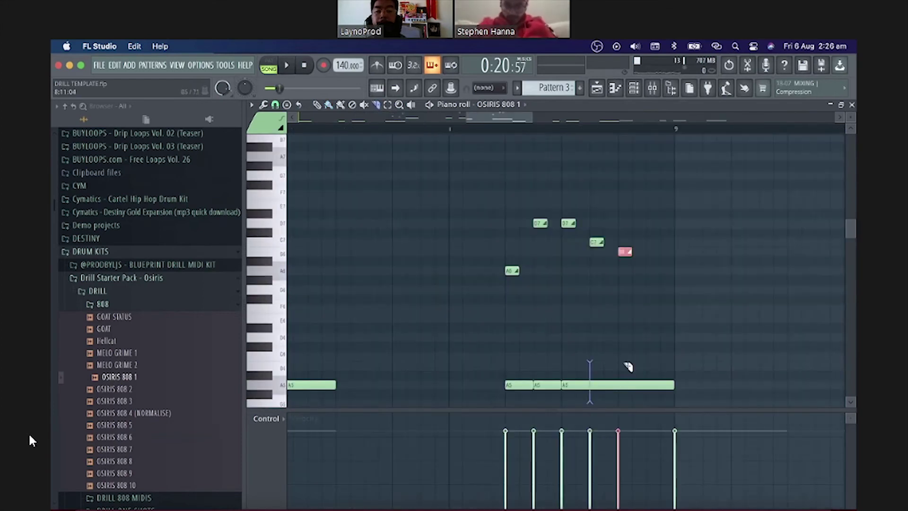
Slice the long A5 808 note in bar 8 at the starts of the C7 and B6 slide notes
left_click_drag(590, 365, 590, 404)
left_click_drag(619, 364, 618, 404)
scroll(625, 352, "down", 2)
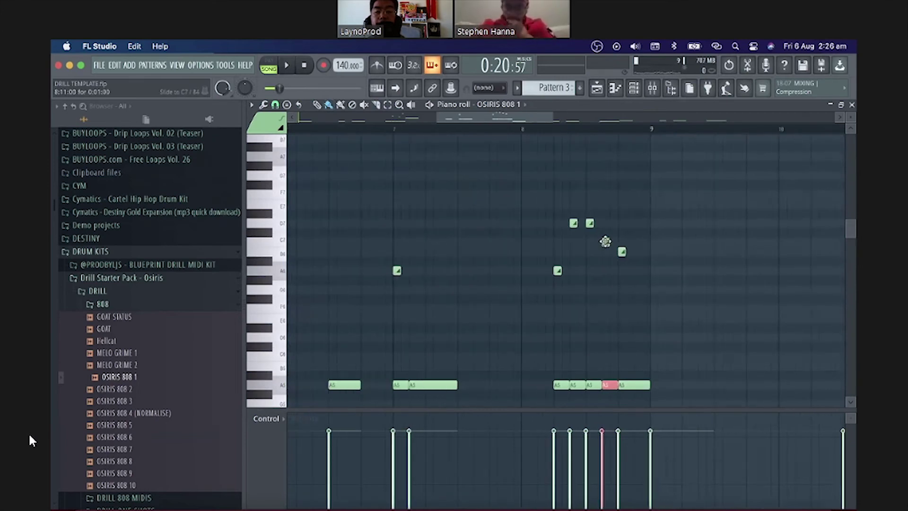
left_click(605, 242)
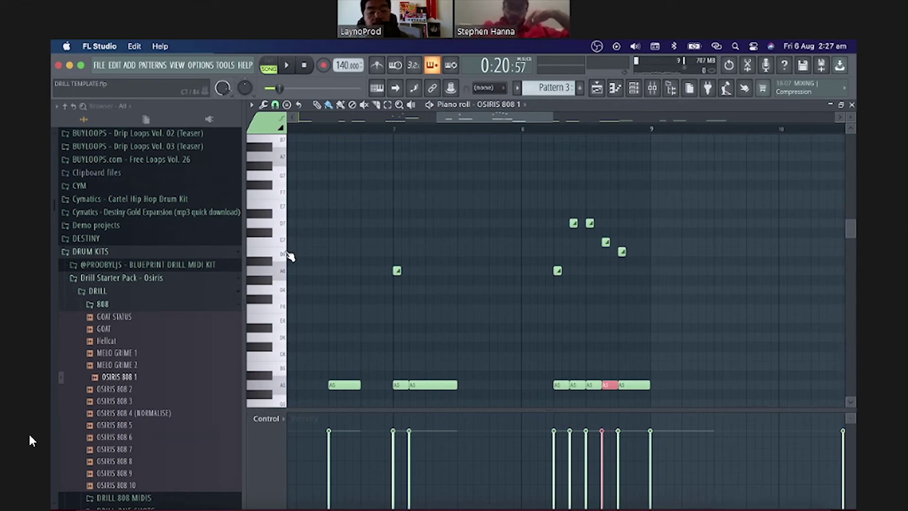
left_click(286, 255)
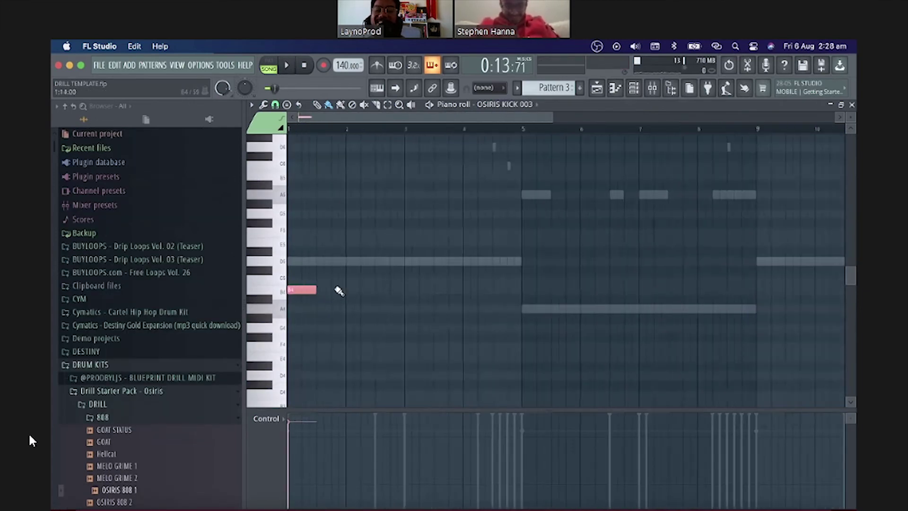
Play the OSIRIS KICK 003 pattern from the start and place a second B4 kick note at 2:09
key("space")
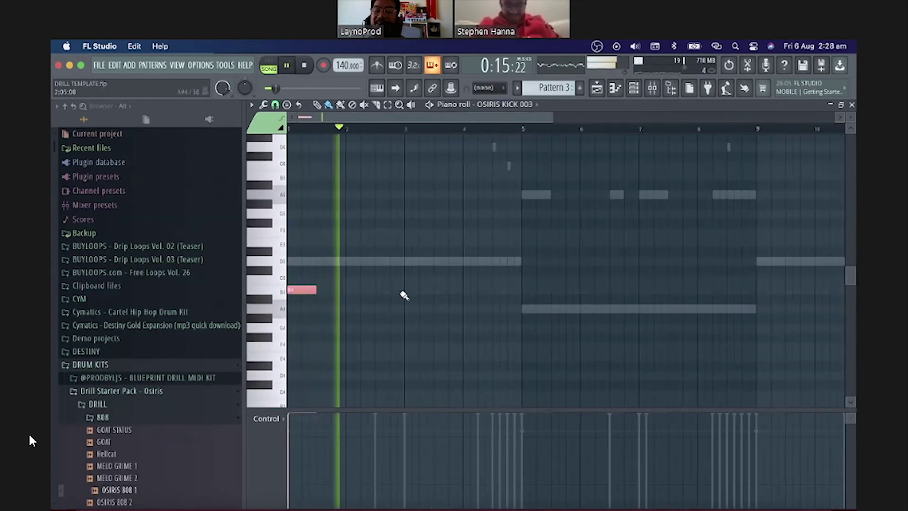
left_click(402, 288)
key("space")
scroll(365, 287, "up", 2)
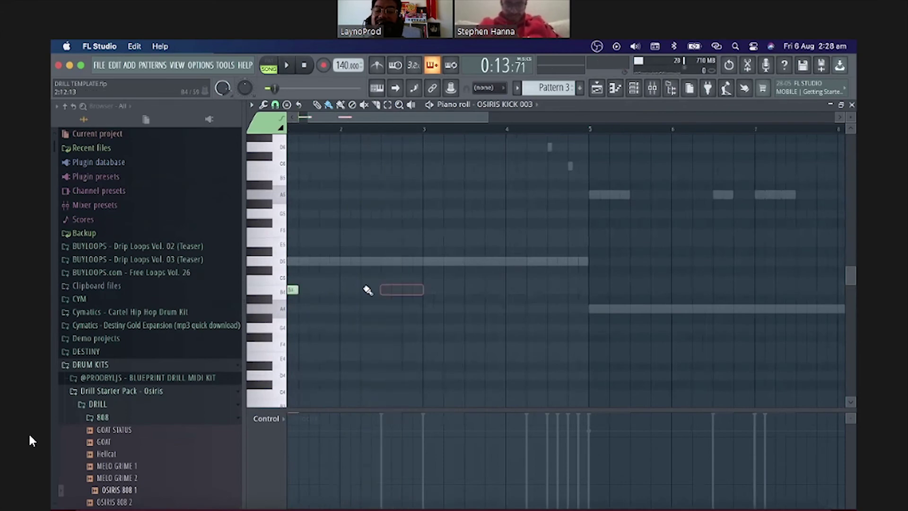
left_click(381, 289)
scroll(392, 289, "down", 2)
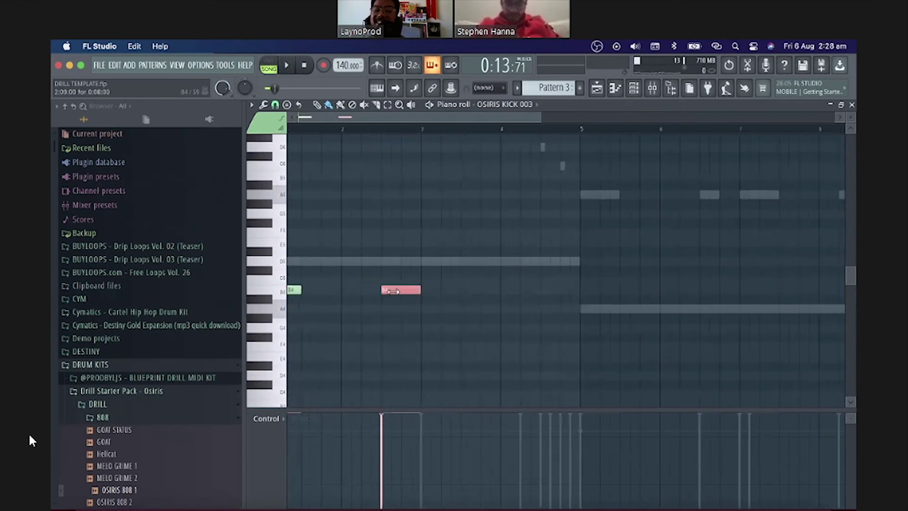
Shorten both B4 kick notes together to about four steps, deselect them and play the pattern
key("ctrl+a")
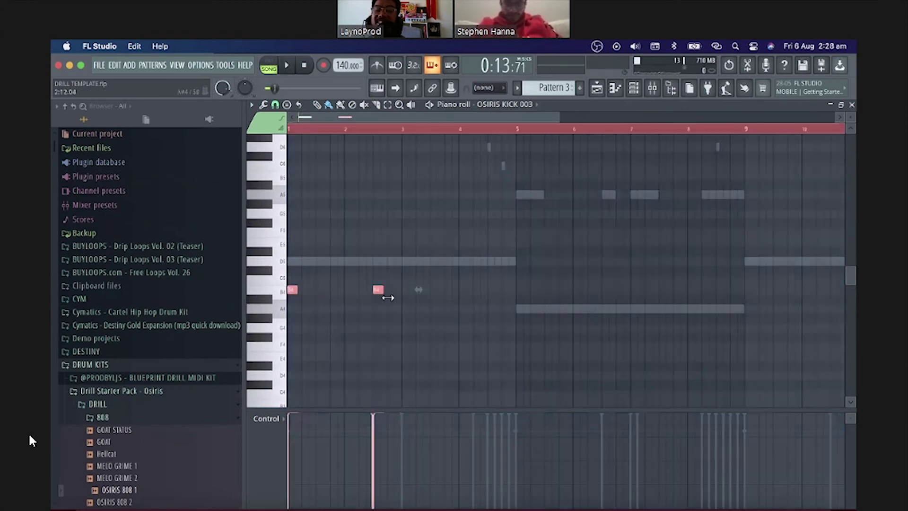
left_click(409, 138)
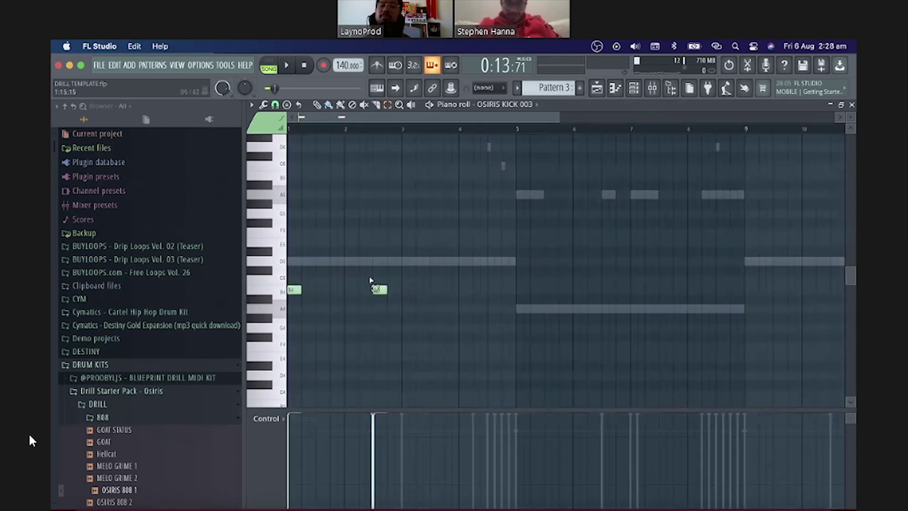
key("space")
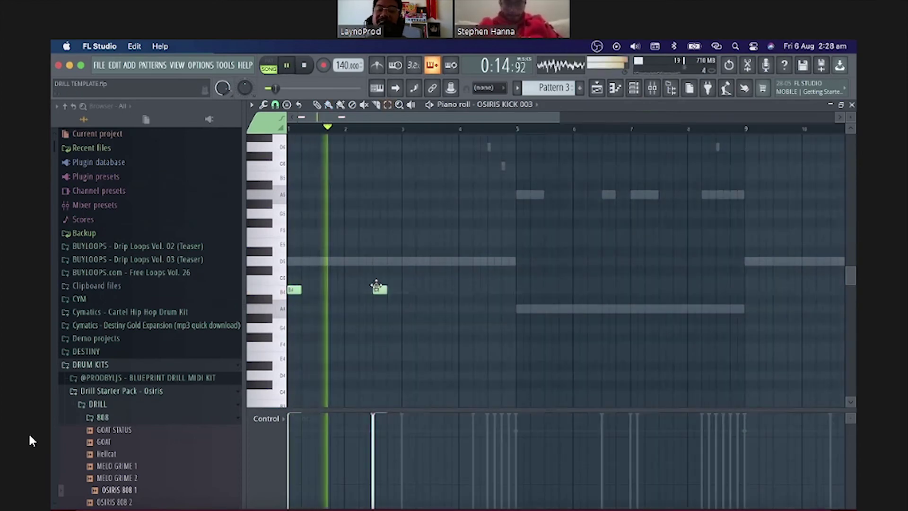
scroll(478, 241, "up", 1)
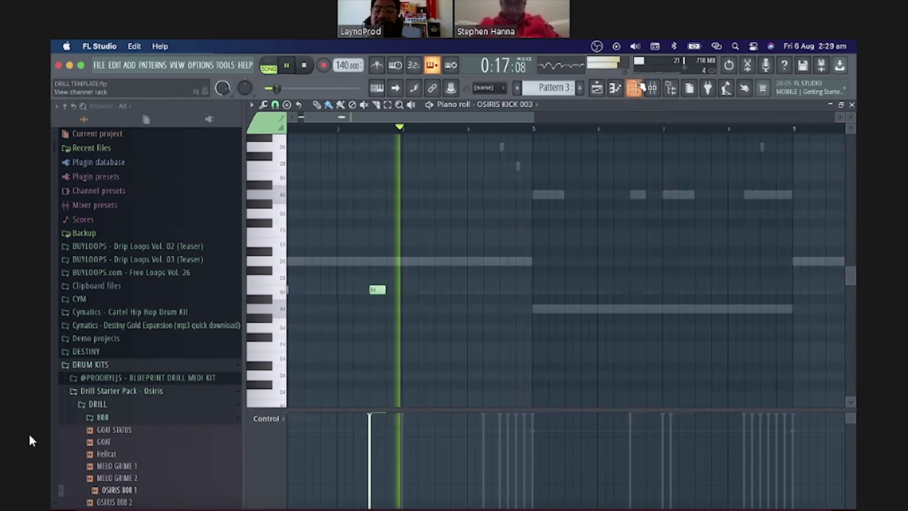
Unmute the OSIRIS Drill Snare [DIOR] channel and replay the kick pattern with the snare
key("space")
key("F6")
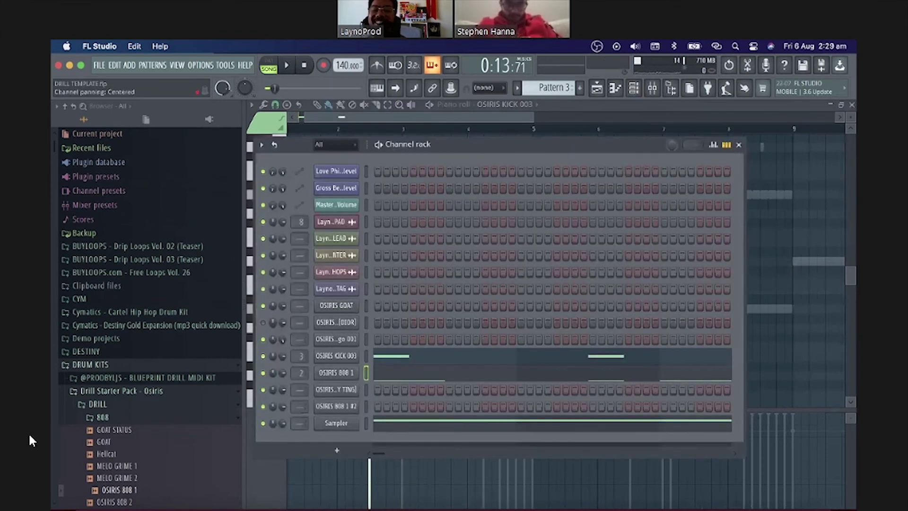
left_click(263, 323)
key("space")
key("F6")
left_click(504, 104)
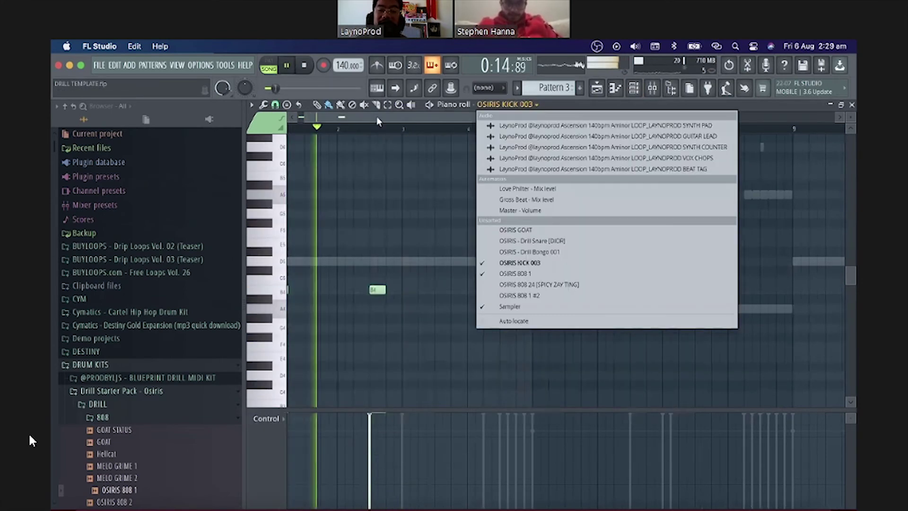
left_click(427, 302)
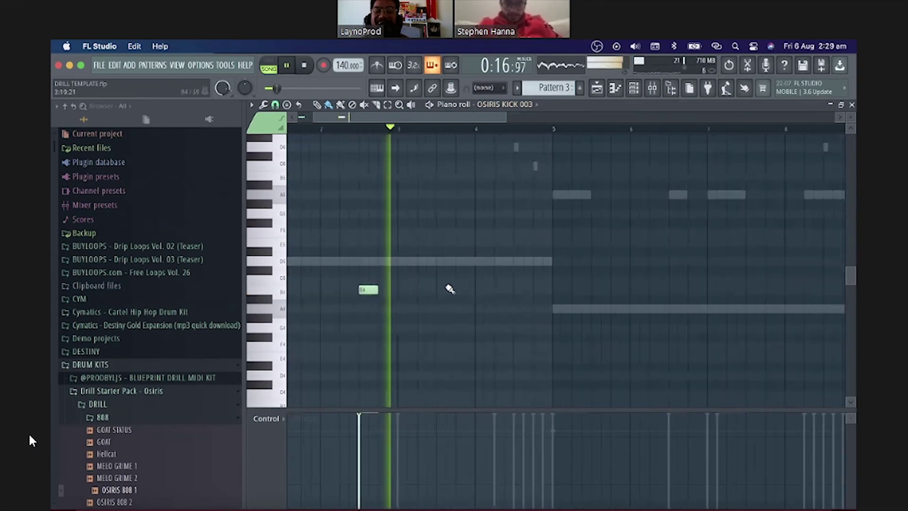
Place a B4 kick note at the start of bar 3 in the OSIRIS KICK 003 pattern and stop playback
scroll(435, 288, "up", 2)
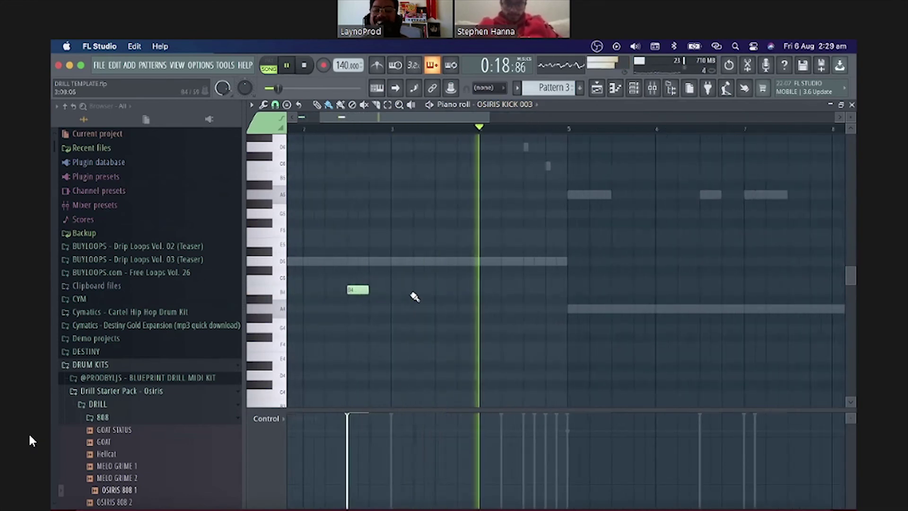
left_click(402, 289)
scroll(436, 290, "down", 2)
key("space")
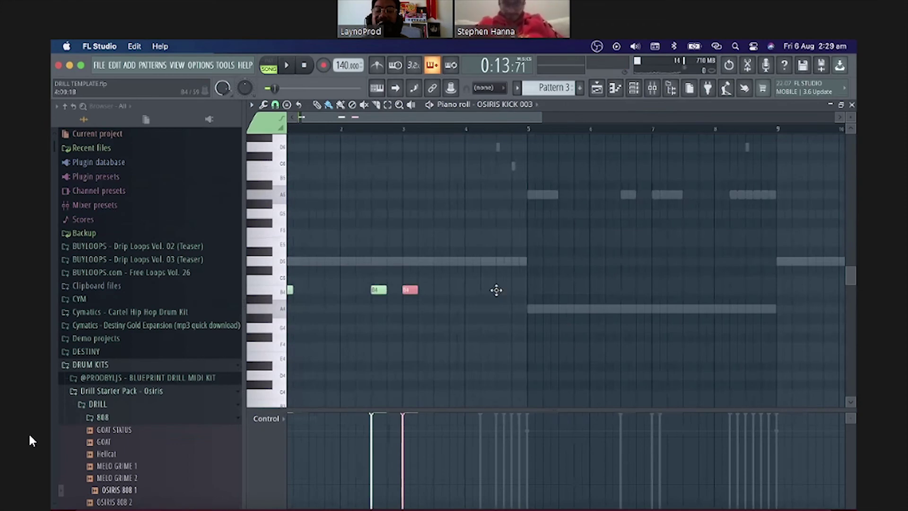
Place B4 kick notes at 4:09 and 4:07 in bar 4 and play the kick pattern
left_click(496, 290)
scroll(496, 290, "up", 3)
left_click(484, 279)
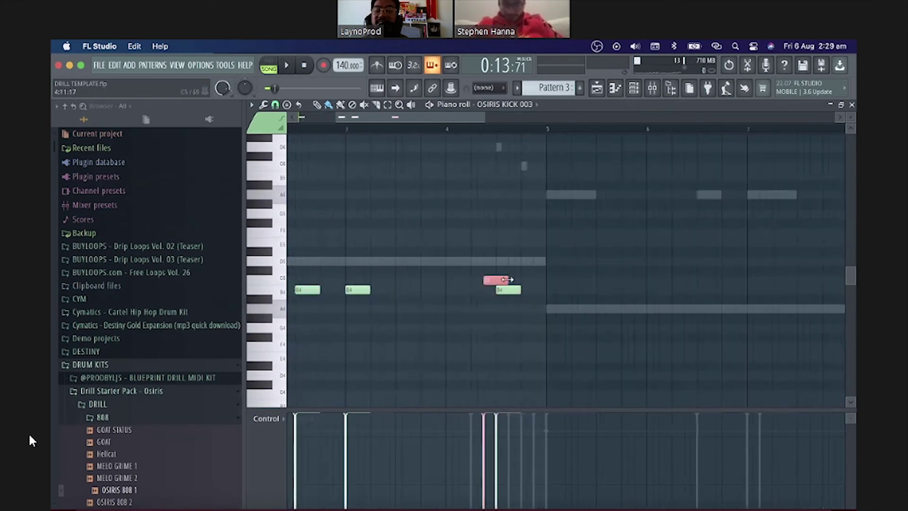
left_click_drag(490, 295, 490, 303)
key("space")
scroll(393, 298, "down", 4)
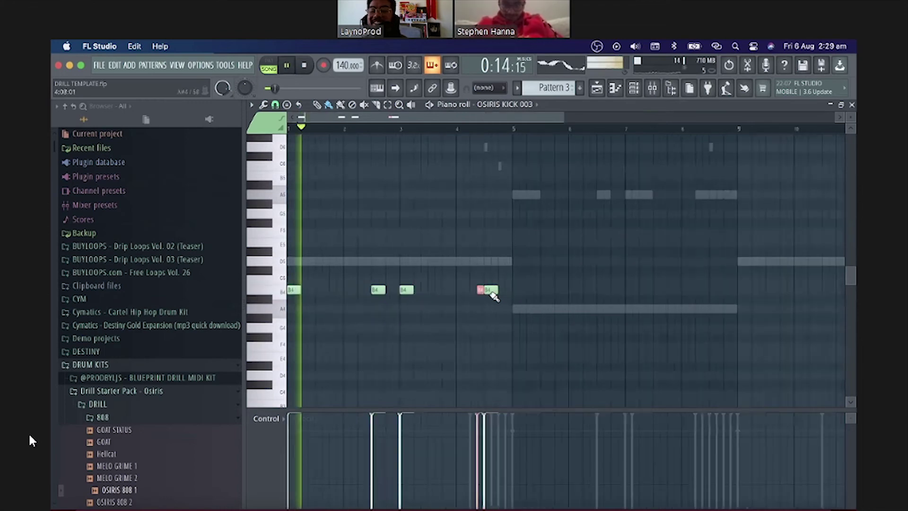
scroll(378, 301, "up", 2)
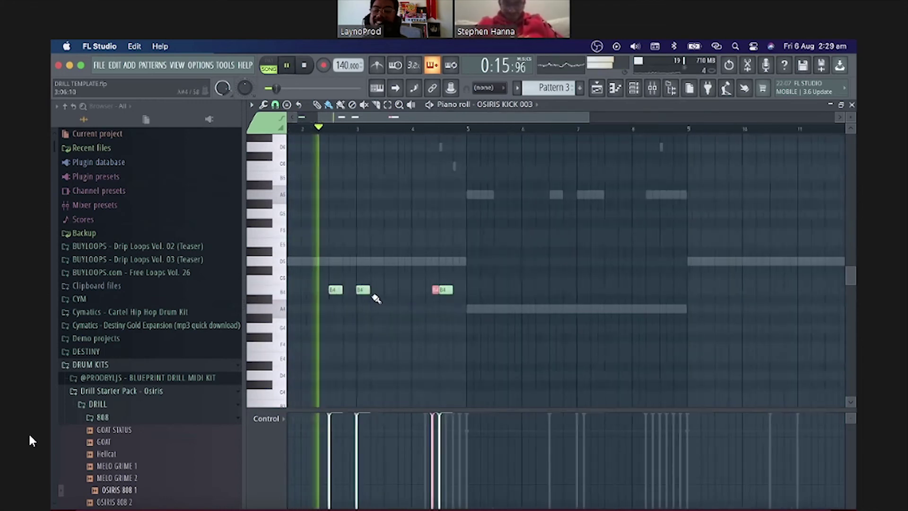
scroll(380, 293, "up", 2)
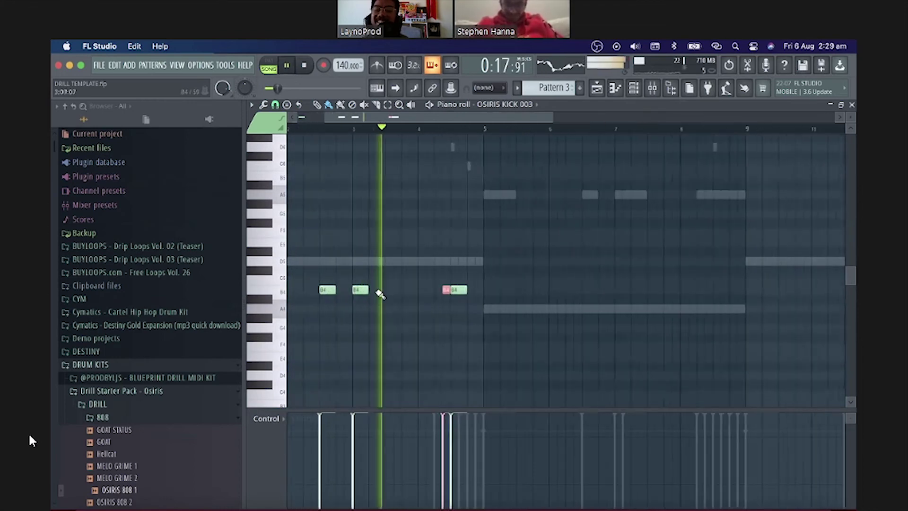
Stop playback, place a B4 kick note at 3:07 and replay the pattern from the start
key("space")
left_click(379, 290)
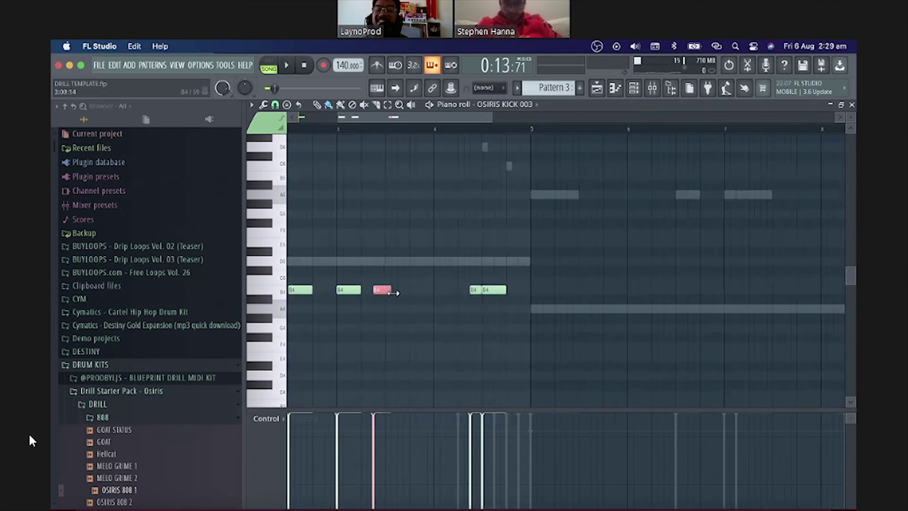
key("space")
scroll(389, 288, "down", 3)
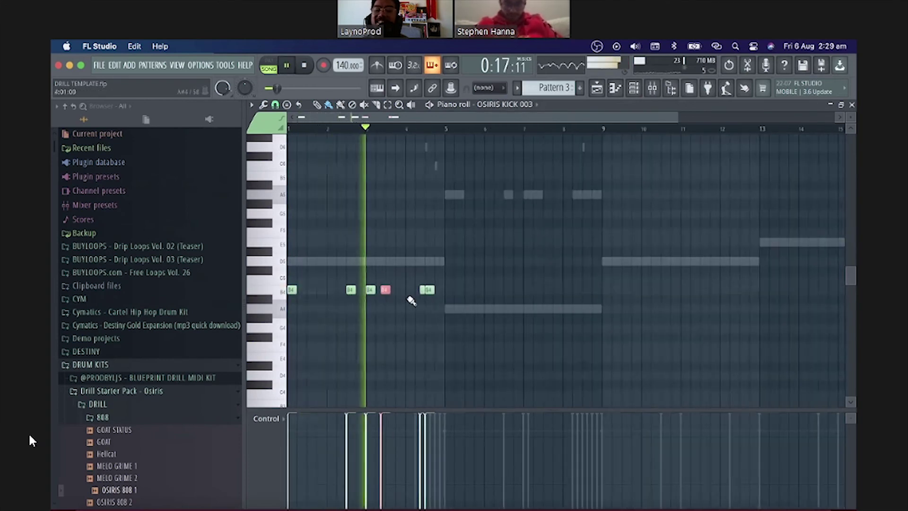
scroll(454, 295, "up", 2)
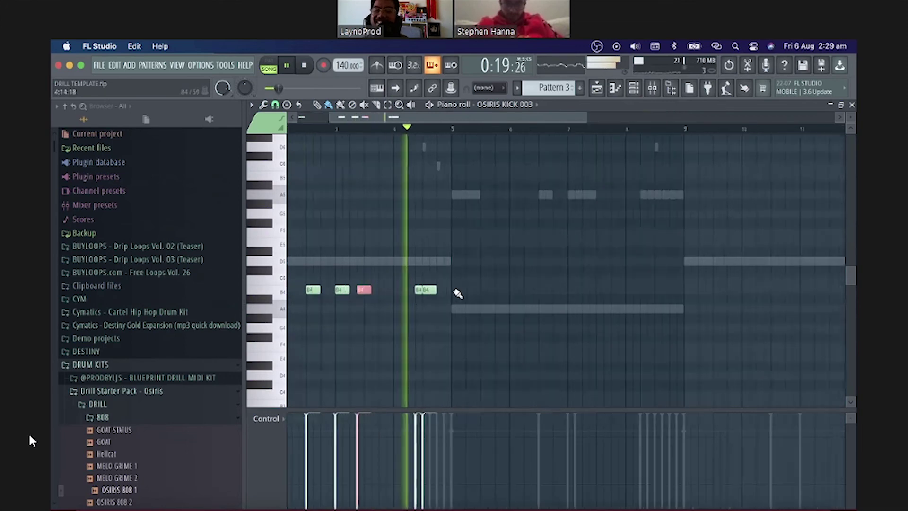
key("space")
scroll(456, 291, "down", 1)
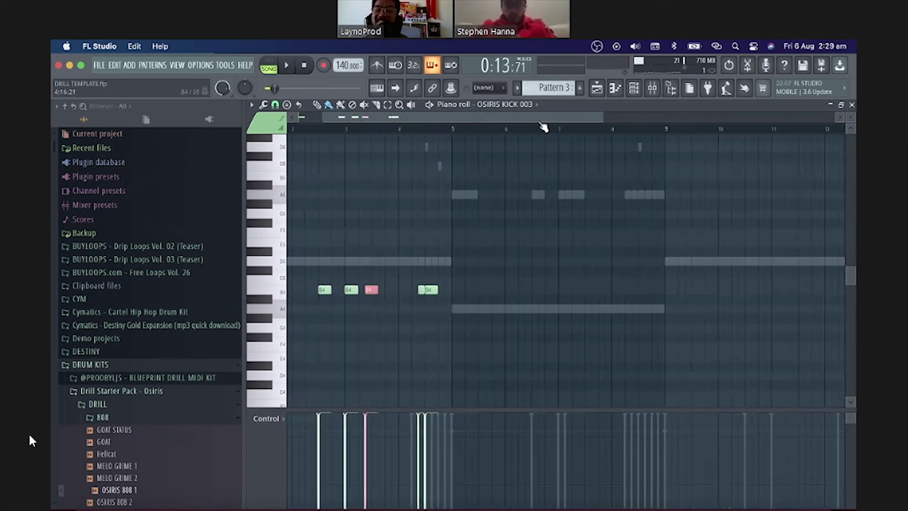
Open the DRILL DRUMS clip from the playlist and show the OSIRIS - Drill Snare [DIOR] notes in the piano roll
left_click(506, 105)
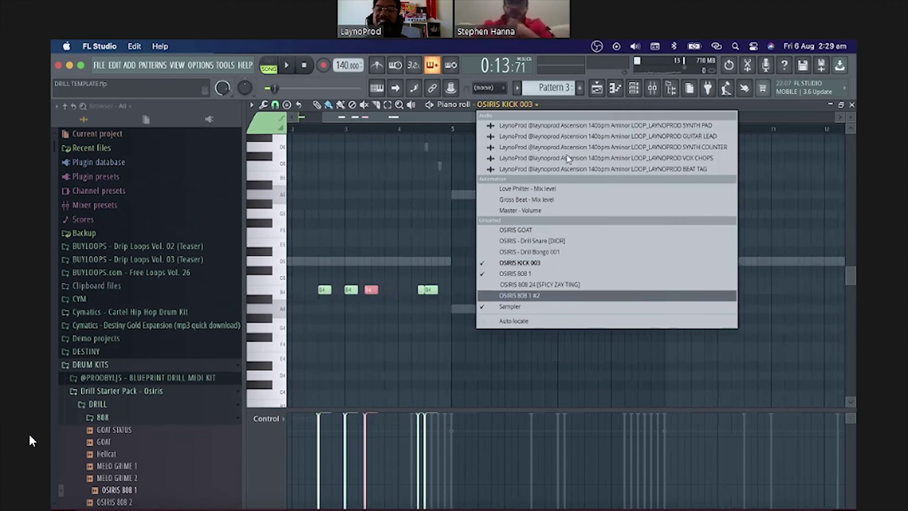
left_click(601, 79)
left_click(597, 88)
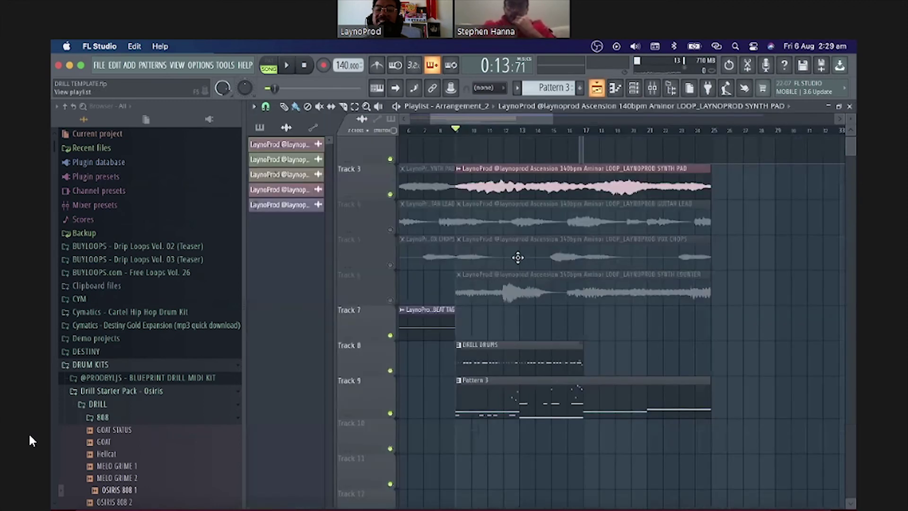
double_click(507, 370)
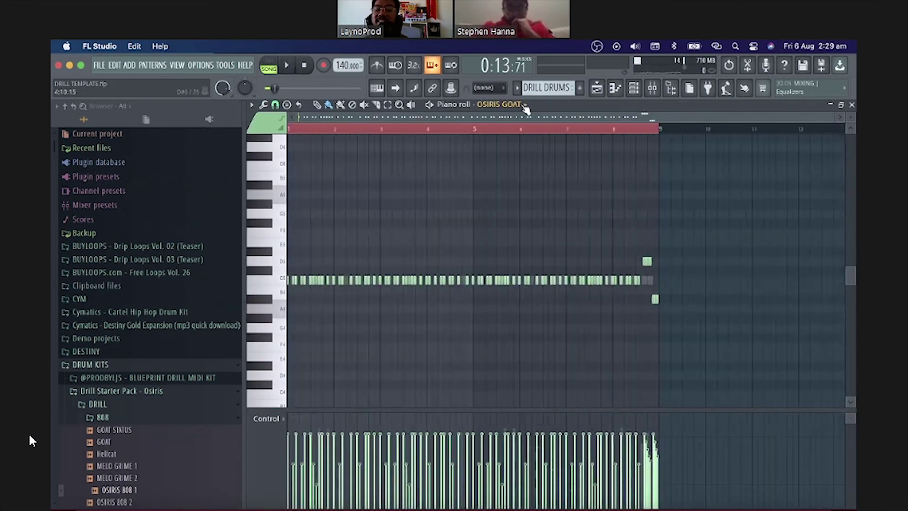
left_click(501, 104)
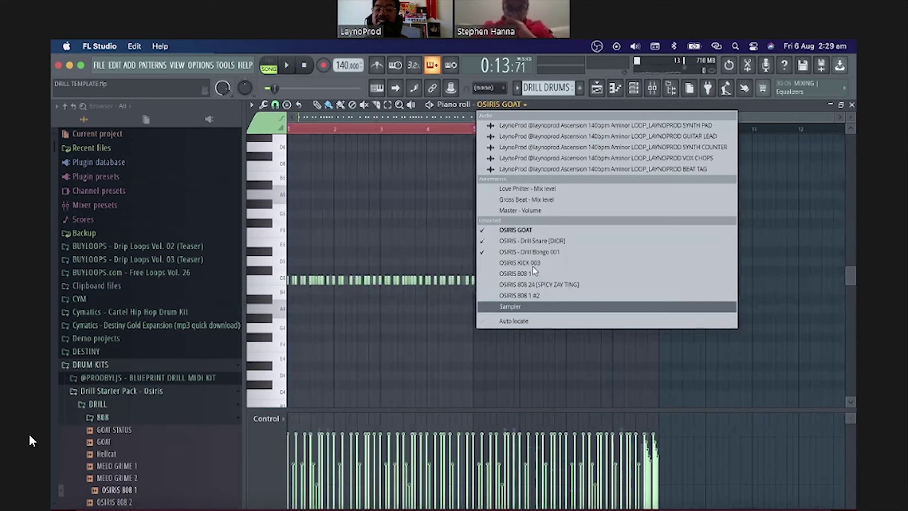
left_click(534, 240)
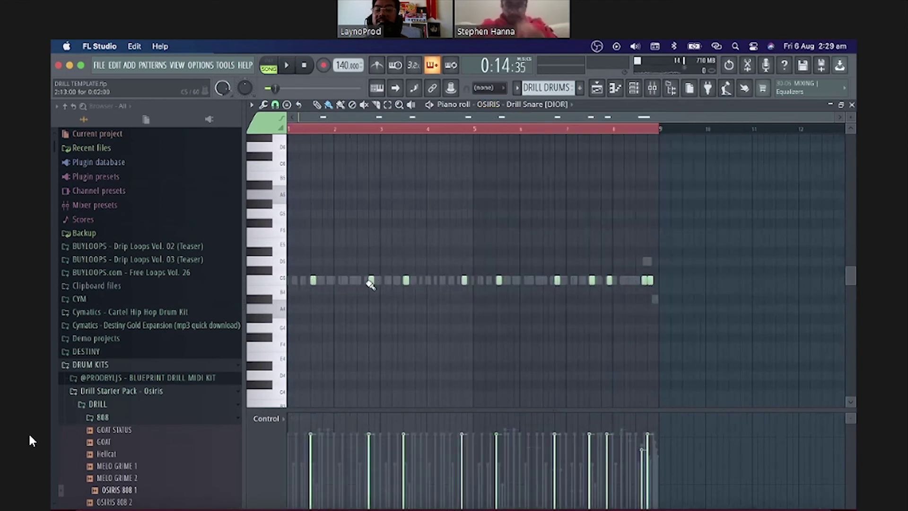
scroll(403, 173, "up", 2)
left_click_drag(375, 116, 344, 117)
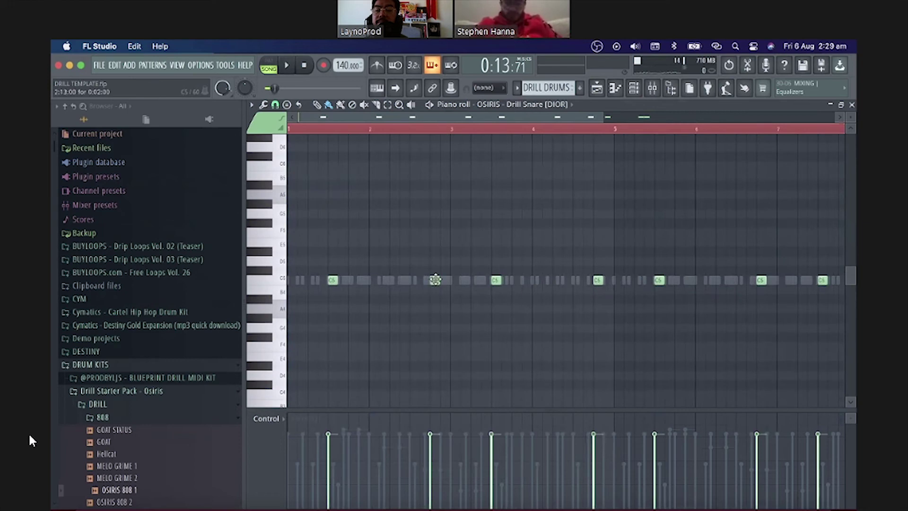
Try moving the bar 4 snare hit one step earlier, to 4:12
mouse_move(435, 280)
left_mouse_down()
mouse_move(421, 280)
mouse_move(444, 280)
mouse_move(436, 287)
left_mouse_up()
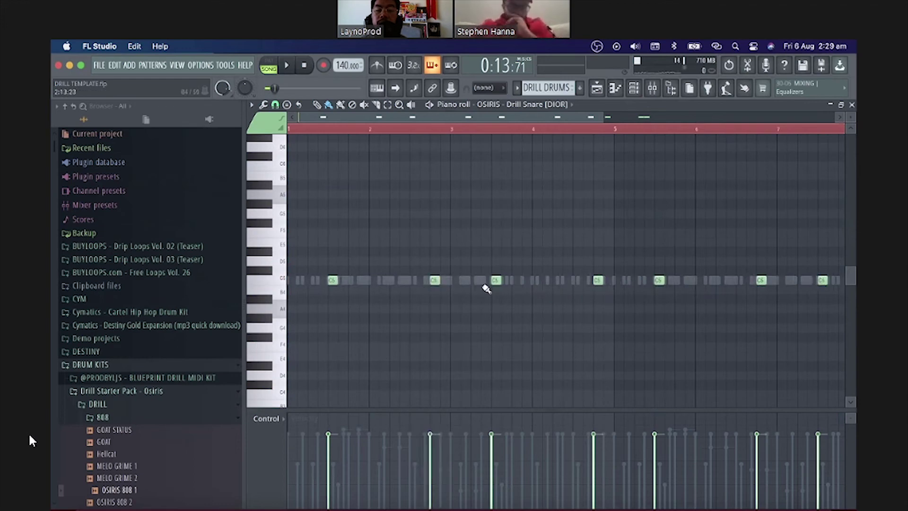
scroll(497, 286, "down", 2)
scroll(367, 276, "up", 2)
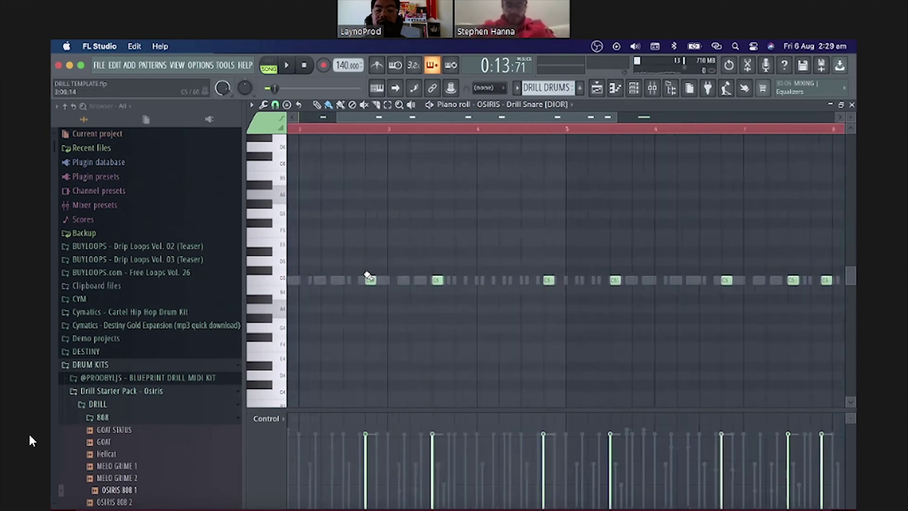
left_click(371, 280)
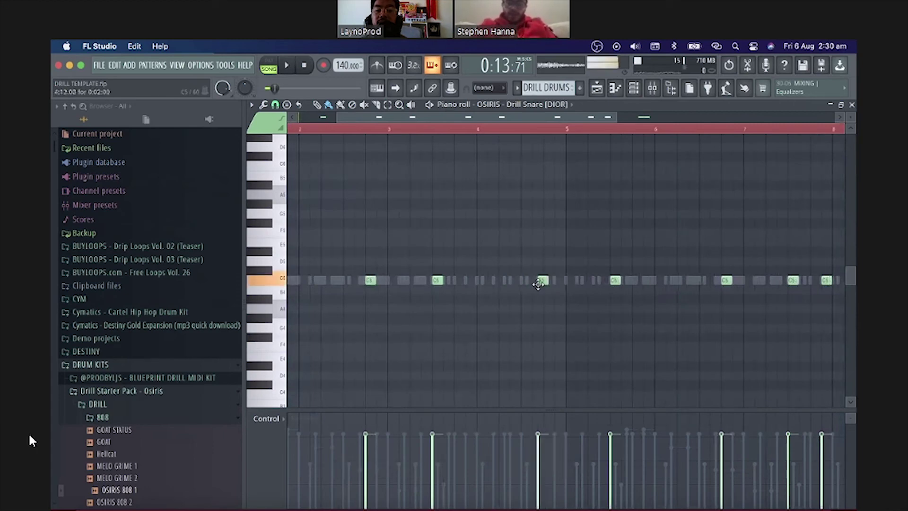
scroll(551, 283, "down", 2)
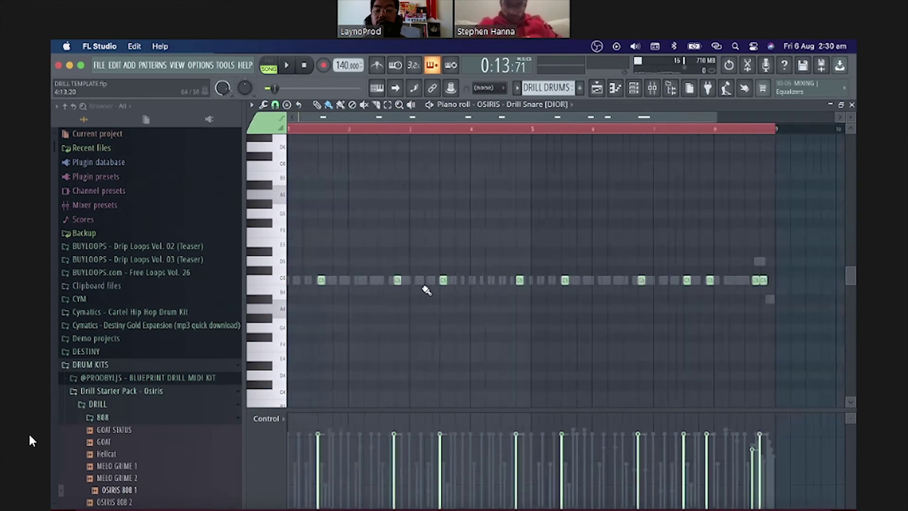
Move the bar 2 snare to 2:11 and the bar 4 snare to 4:15 during playback, then stop
key("space")
left_click_drag(386, 287, 378, 287)
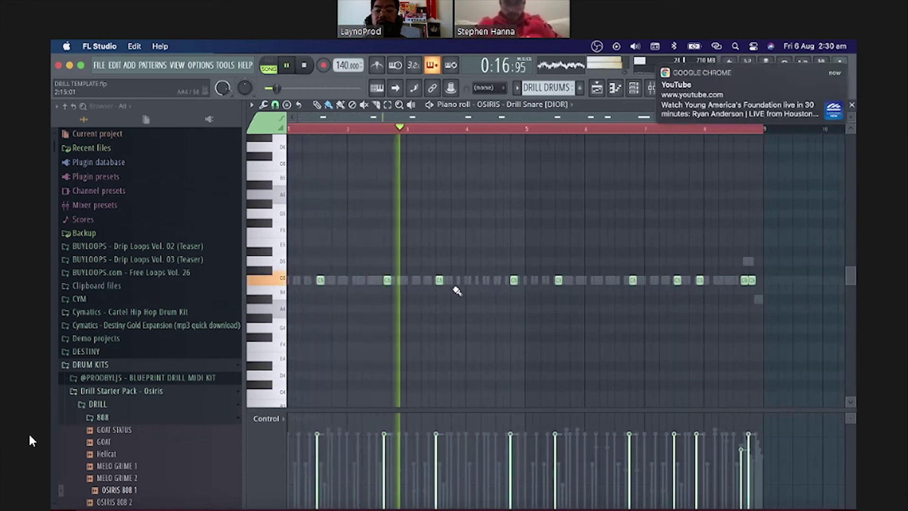
scroll(508, 283, "up", 2)
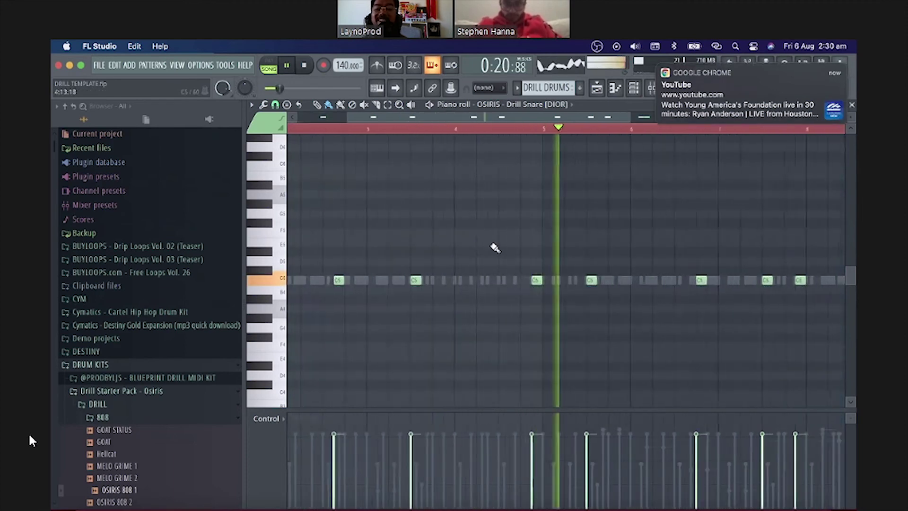
key("space")
scroll(492, 247, "down", 3)
scroll(555, 134, "down", 1)
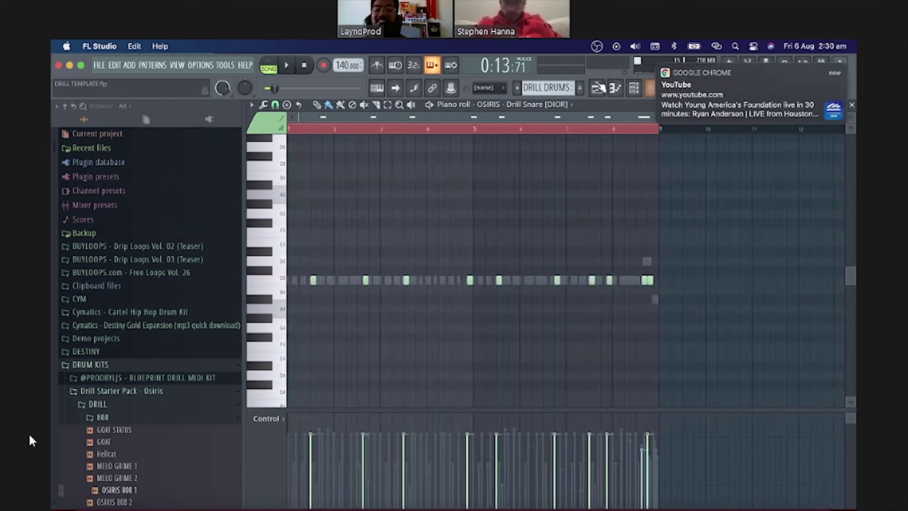
Reopen the Pattern 3 kick notes, add a four-step B4 kick at 2:13 with full velocity and play the pattern
left_click(598, 88)
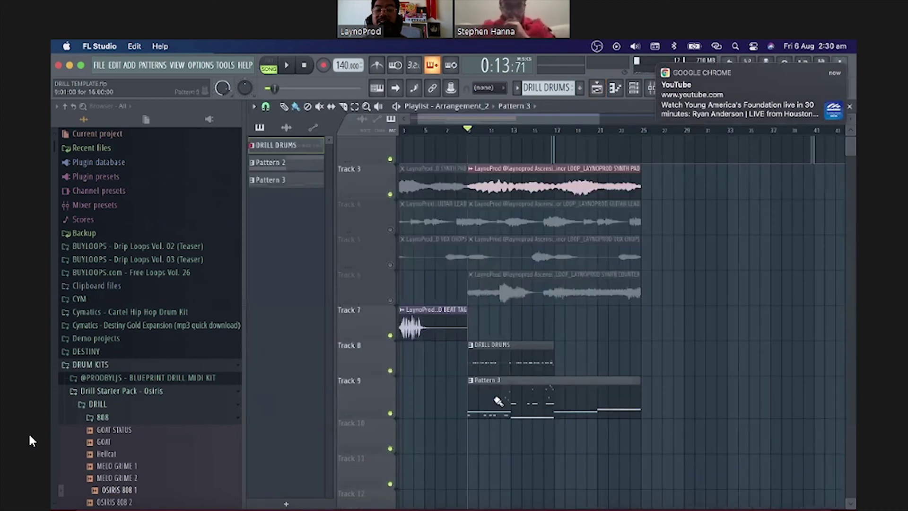
double_click(498, 401)
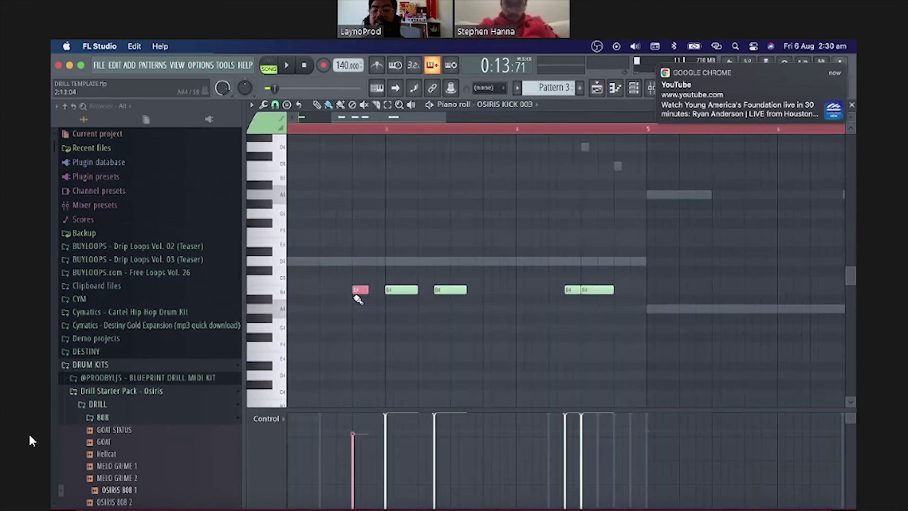
scroll(357, 298, "down", 1)
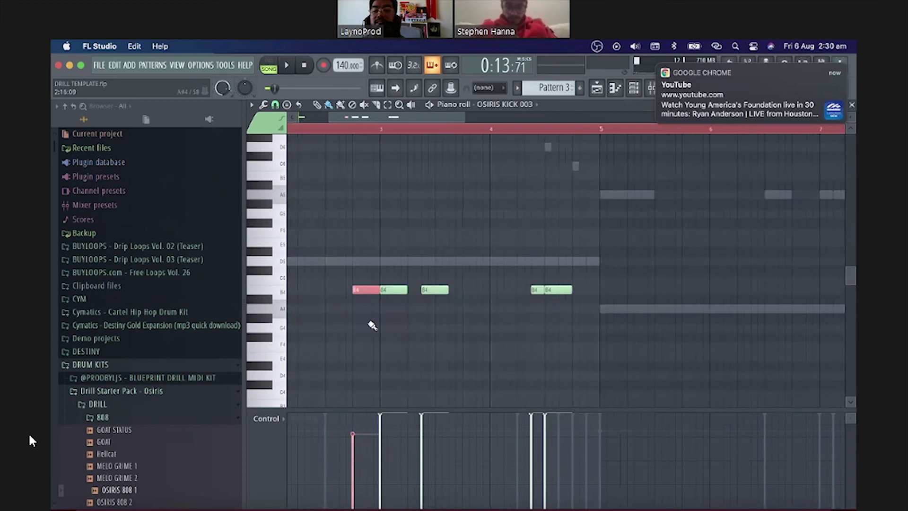
scroll(372, 325, "down", 2)
left_click(375, 289)
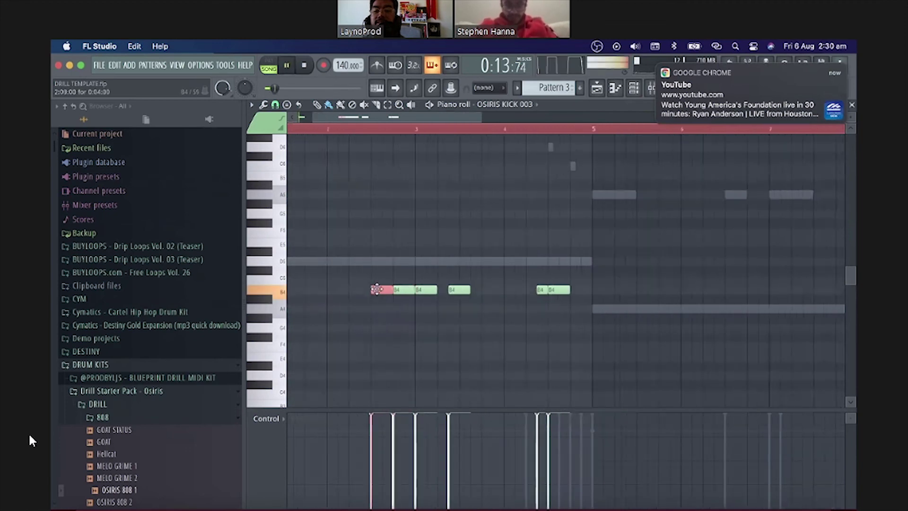
scroll(351, 329, "down", 3)
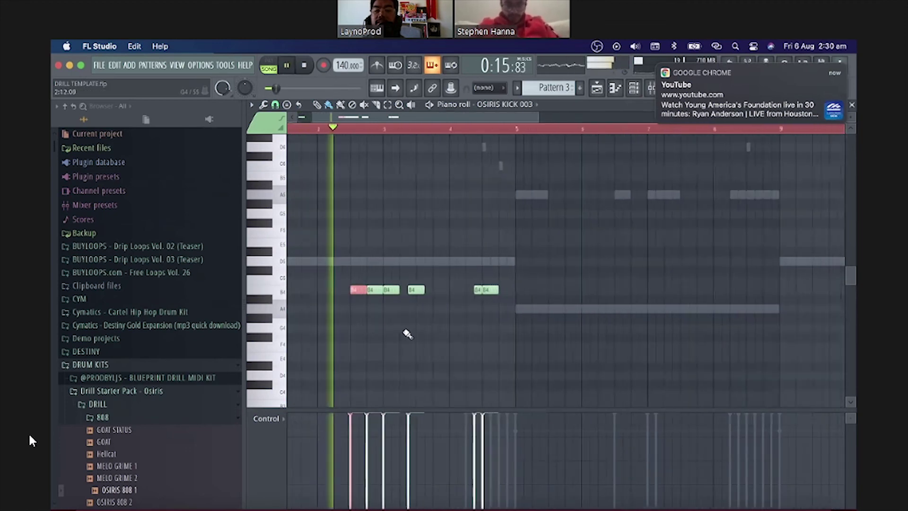
scroll(406, 330, "down", 2)
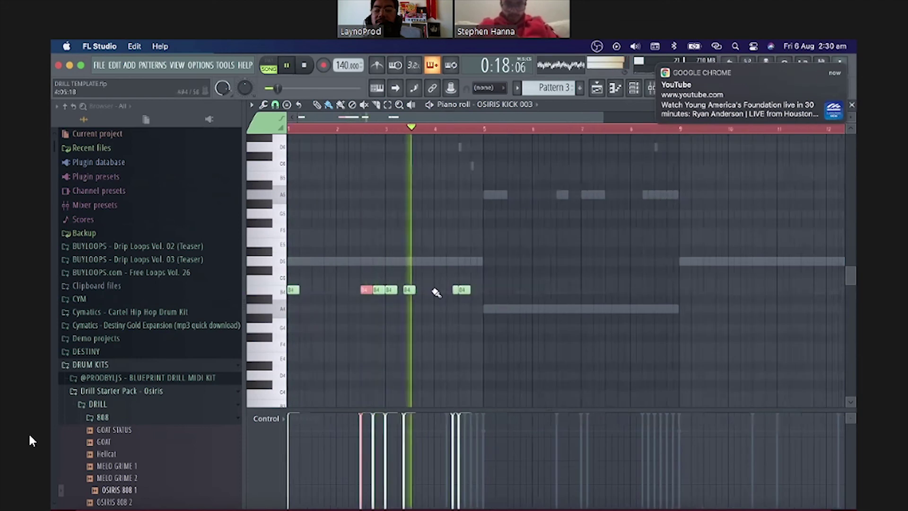
key("space")
Deselect the 2:09 kick note and replay Pattern 3 from the start to check the kicks in bars 1 to 4
scroll(377, 293, "up", 2)
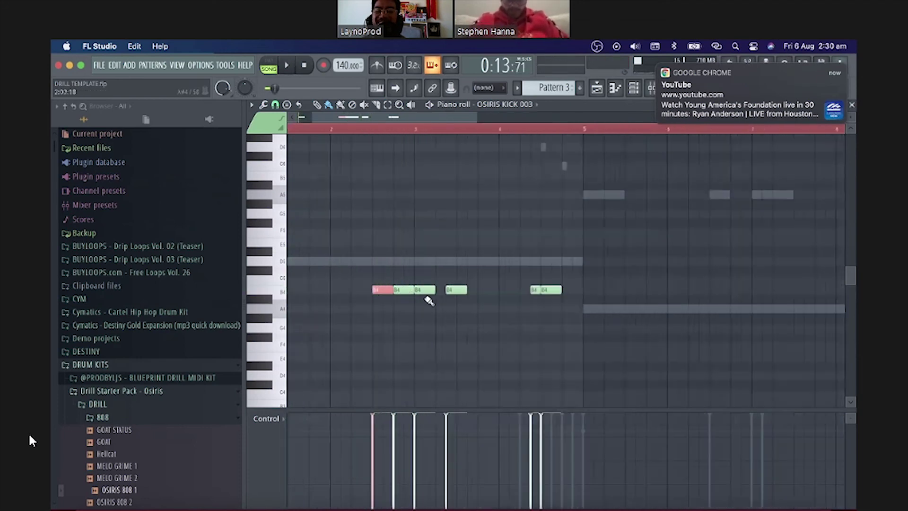
scroll(413, 299, "down", 1)
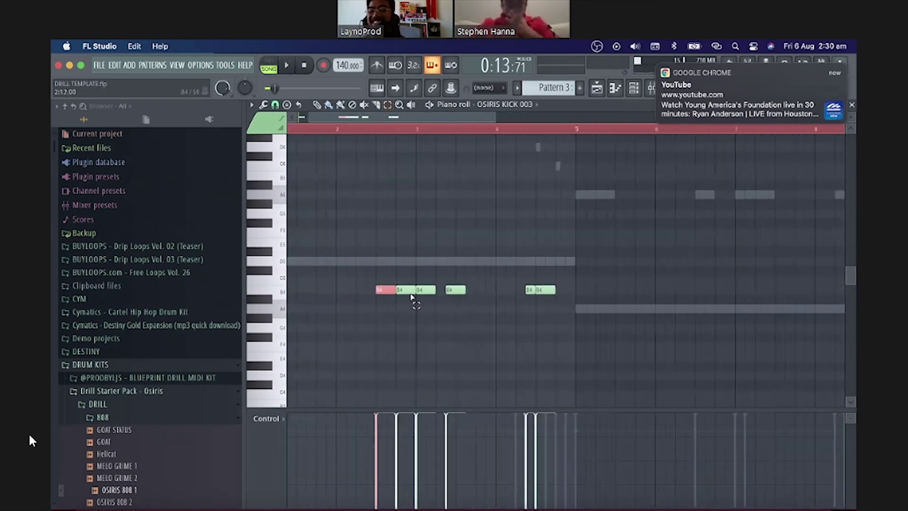
scroll(399, 280, "up", 2)
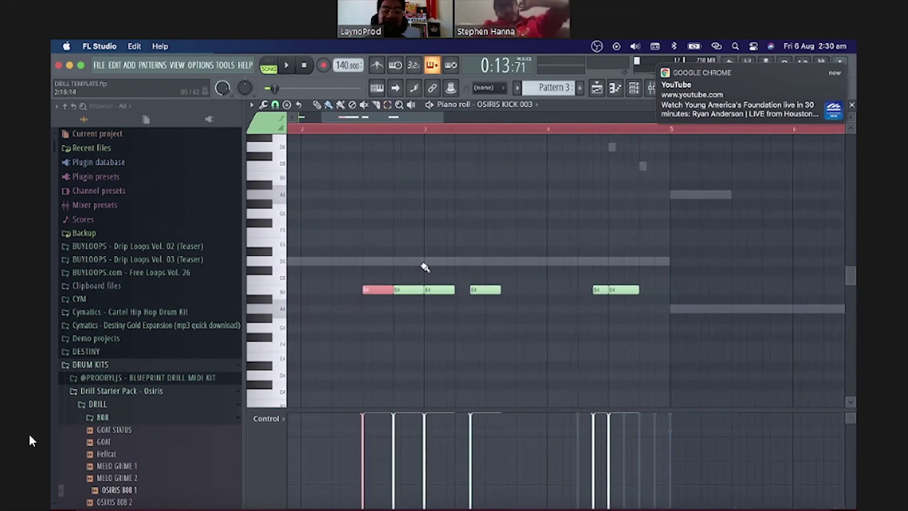
left_click(389, 247)
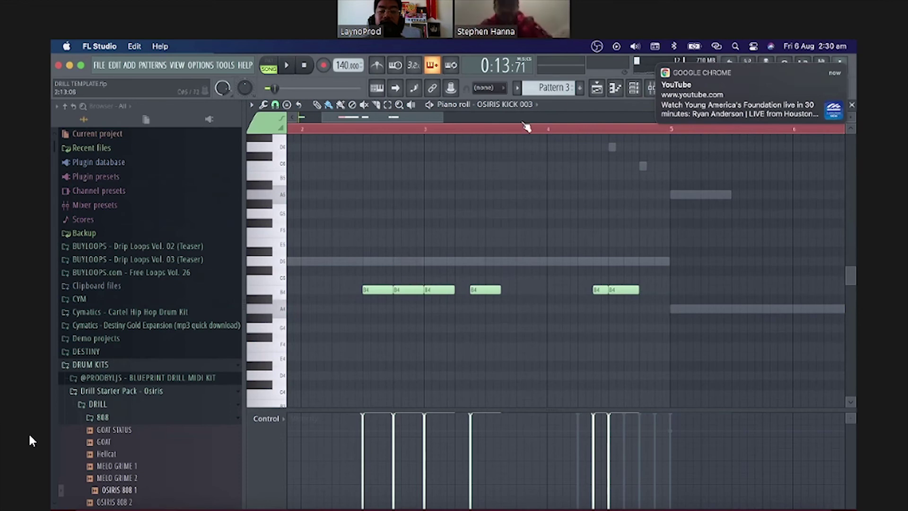
scroll(546, 227, "down", 5)
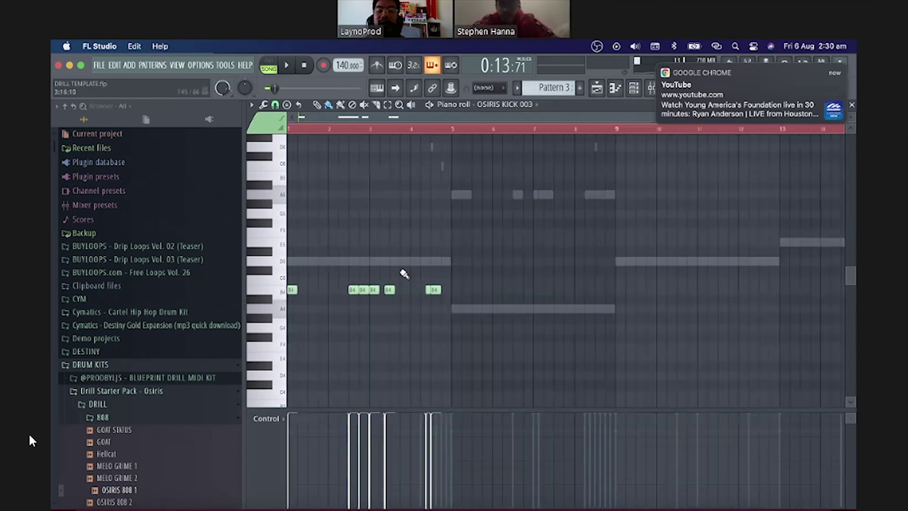
key("space")
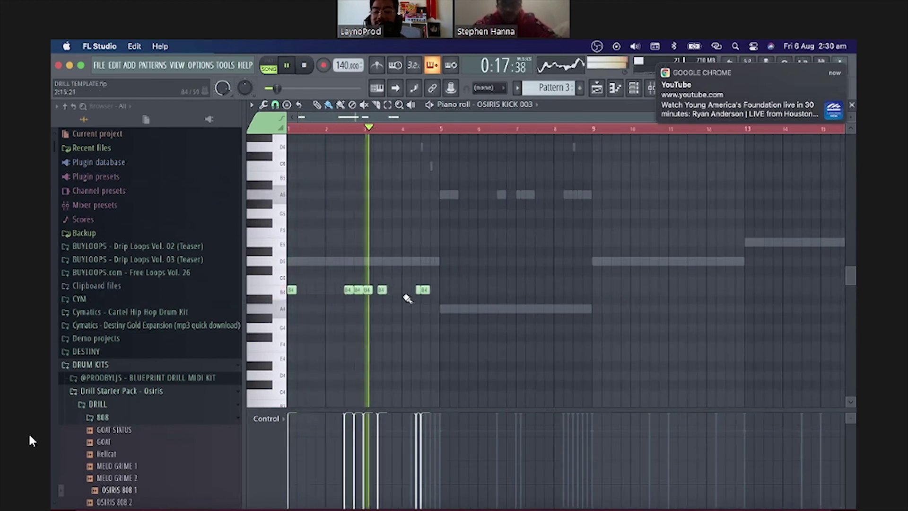
Add a four-step B4 kick at 4:13 in the Pattern 3 kick notes and replay the section
scroll(406, 294, "up", 5)
scroll(513, 304, "up", 3)
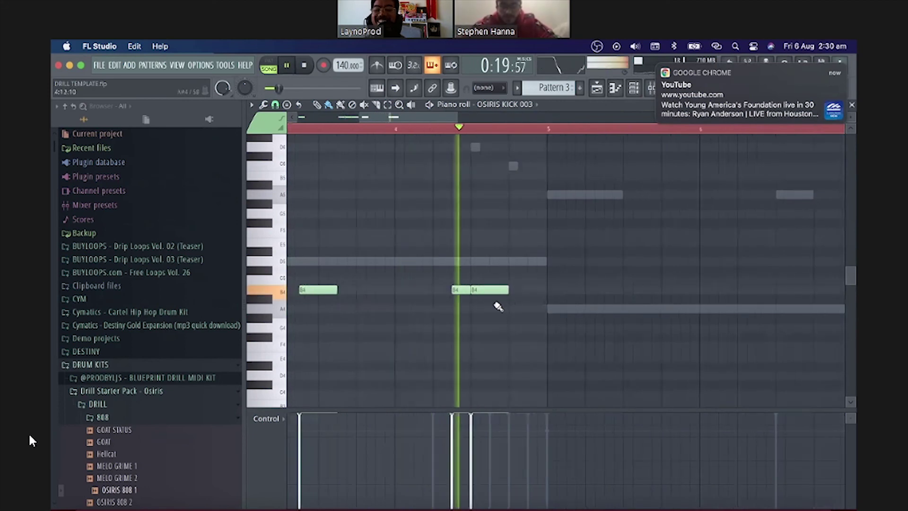
key("space")
left_click(513, 291)
key("space")
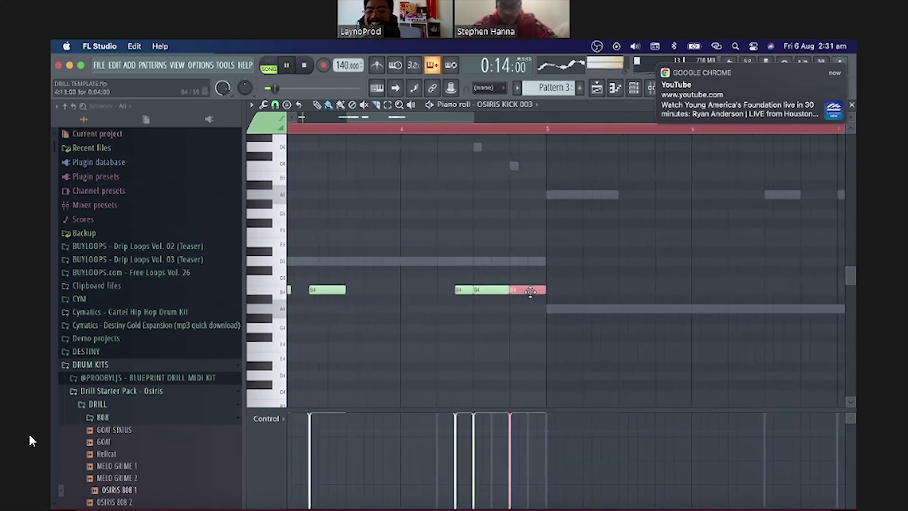
Add a four-step B4 kick at 5:02, replay the section and adjust the new note
scroll(516, 292, "down", 4)
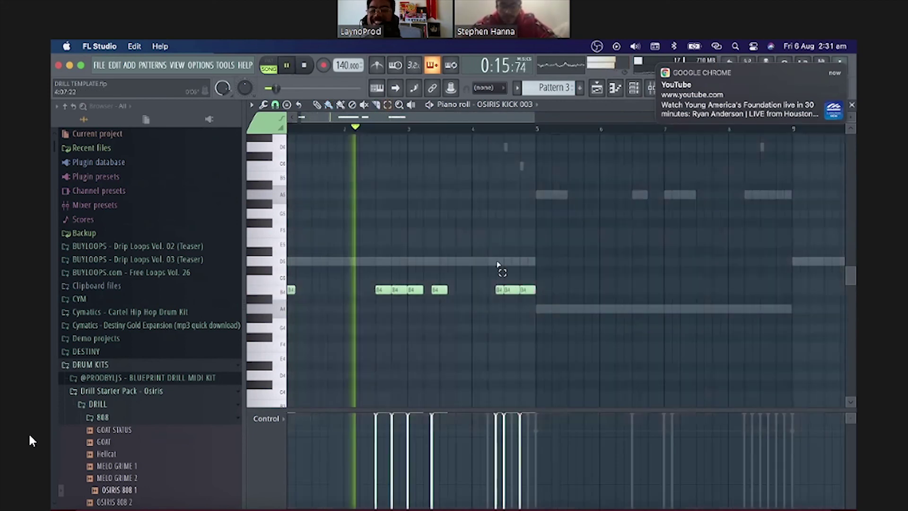
scroll(492, 333, "down", 2)
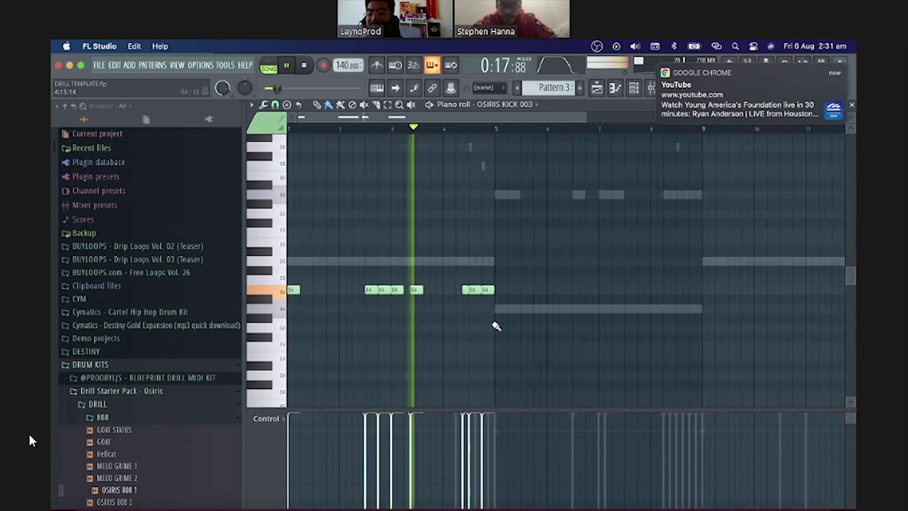
scroll(497, 313, "up", 1)
scroll(501, 293, "up", 2)
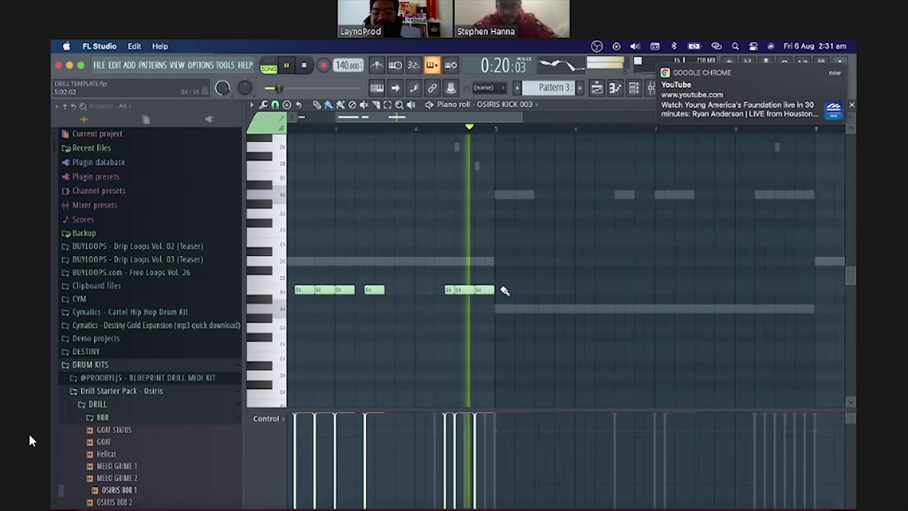
key("space")
left_click(500, 290)
key("space")
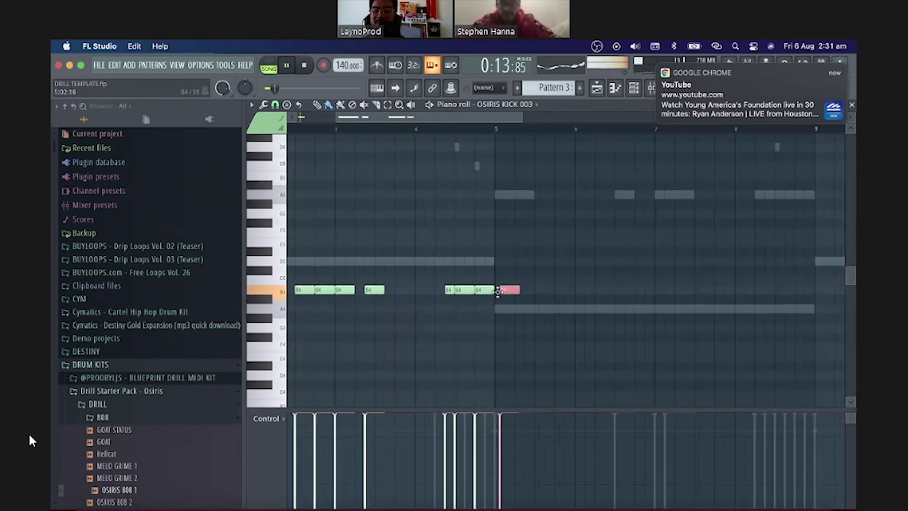
left_click_drag(518, 290, 526, 293)
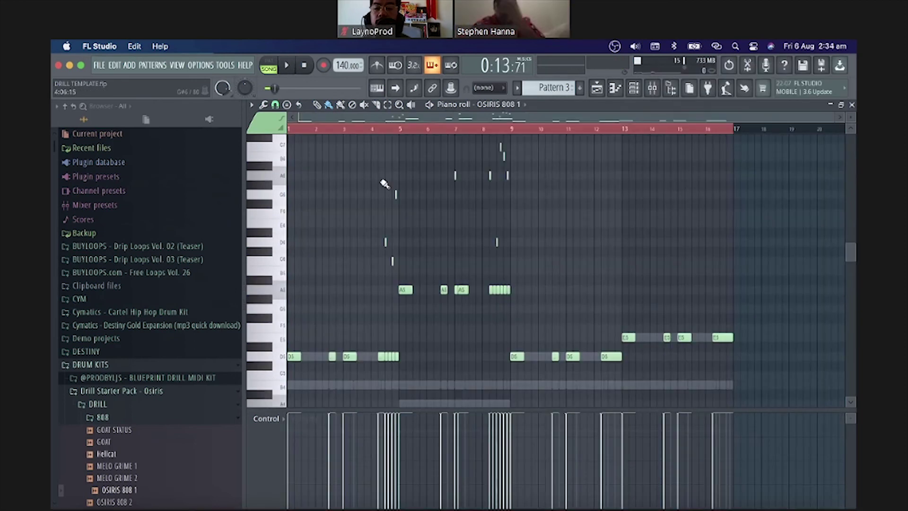
Examine the OSIRIS 808 1 notes across bars 1 to 16, including the short high slide notes and sliced rolls
scroll(384, 183, "up", 1)
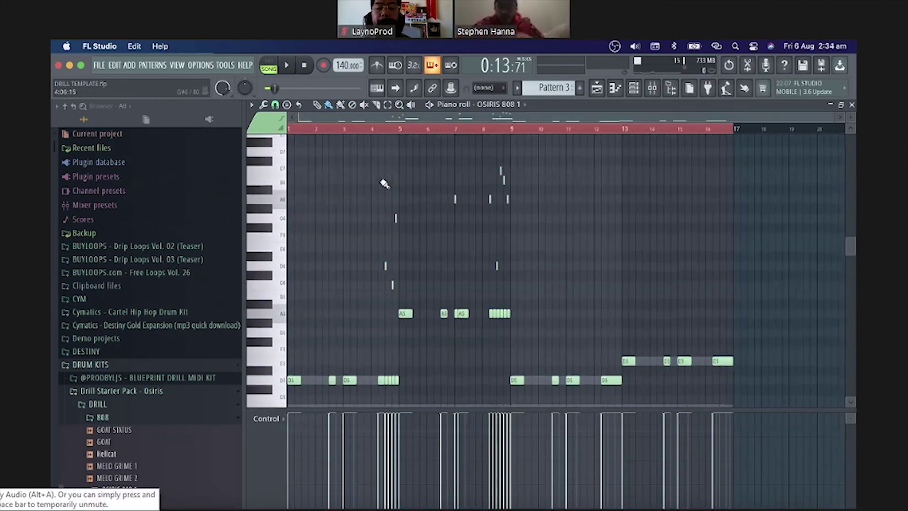
scroll(384, 183, "down", 1)
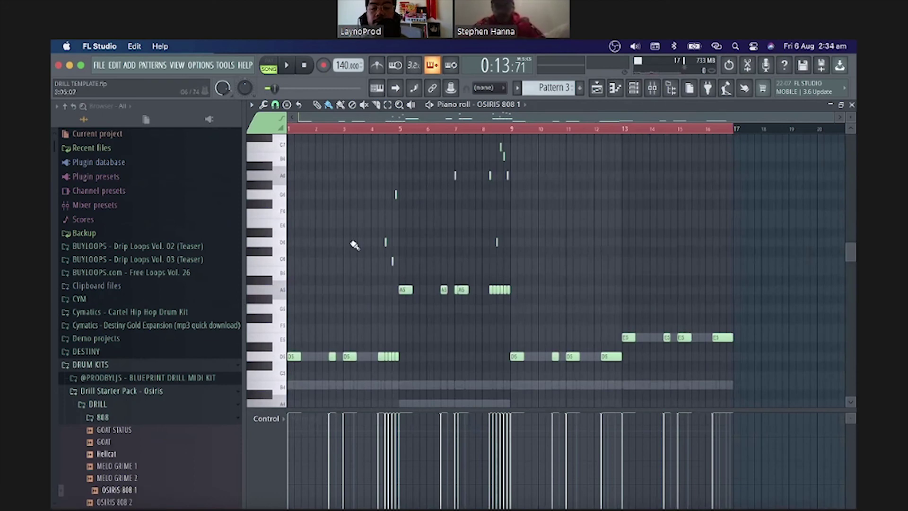
scroll(355, 245, "up", 3)
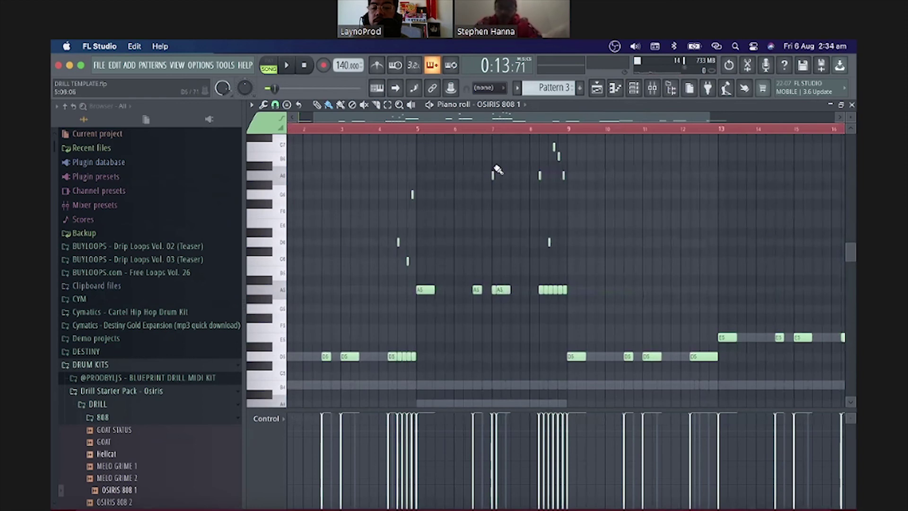
scroll(486, 131, "down", 2)
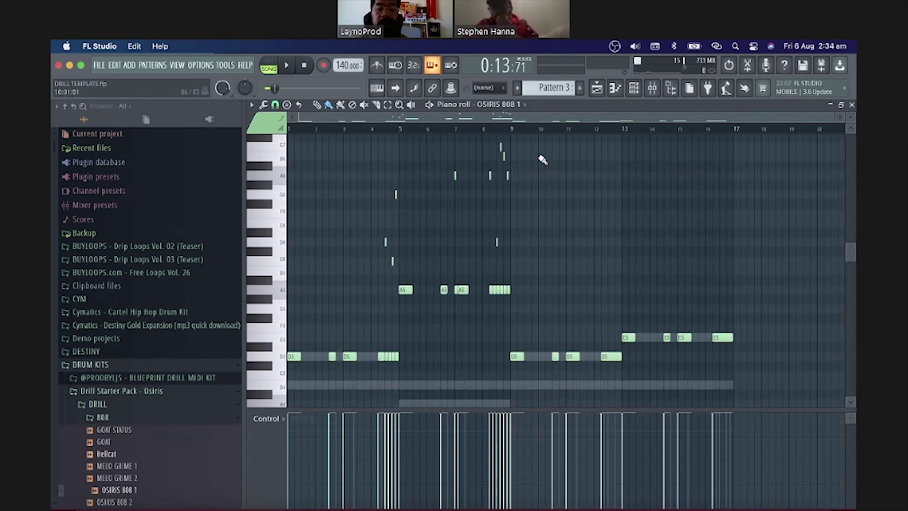
scroll(546, 175, "up", 3)
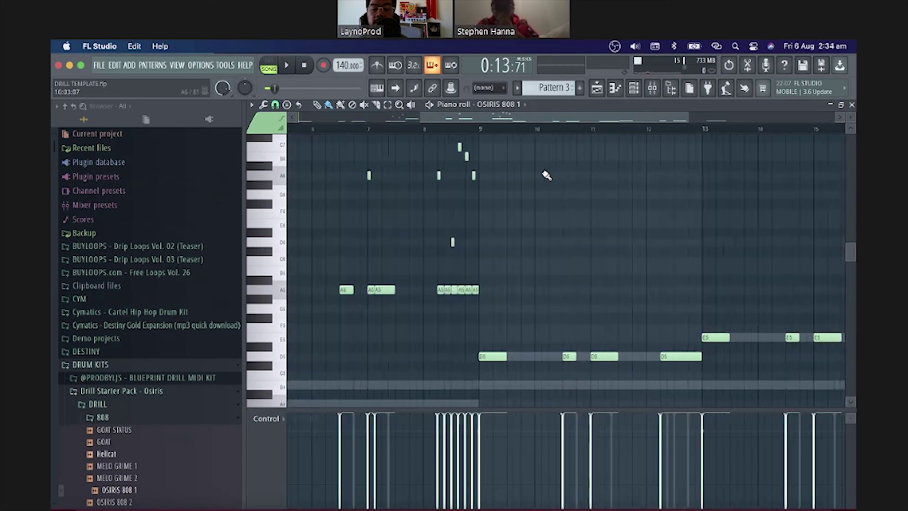
scroll(546, 175, "down", 3)
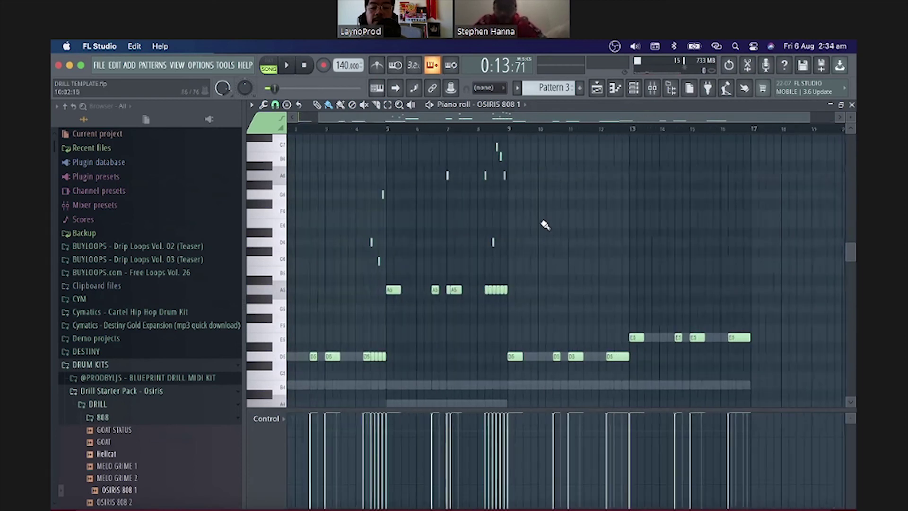
scroll(545, 225, "down", 1)
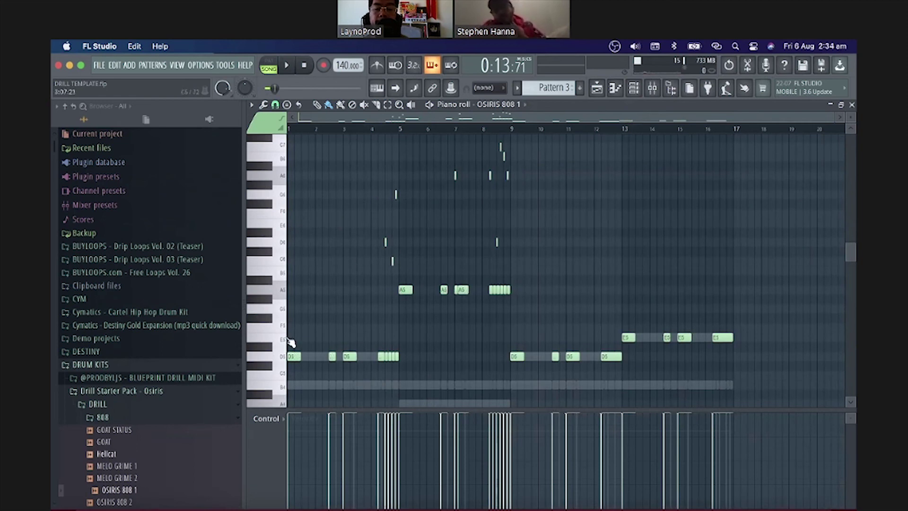
scroll(305, 368, "up", 2)
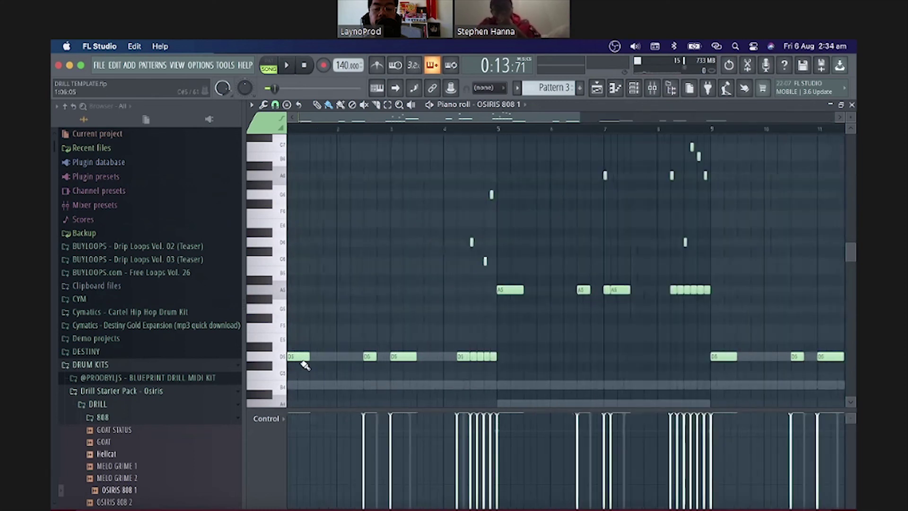
scroll(305, 368, "down", 2)
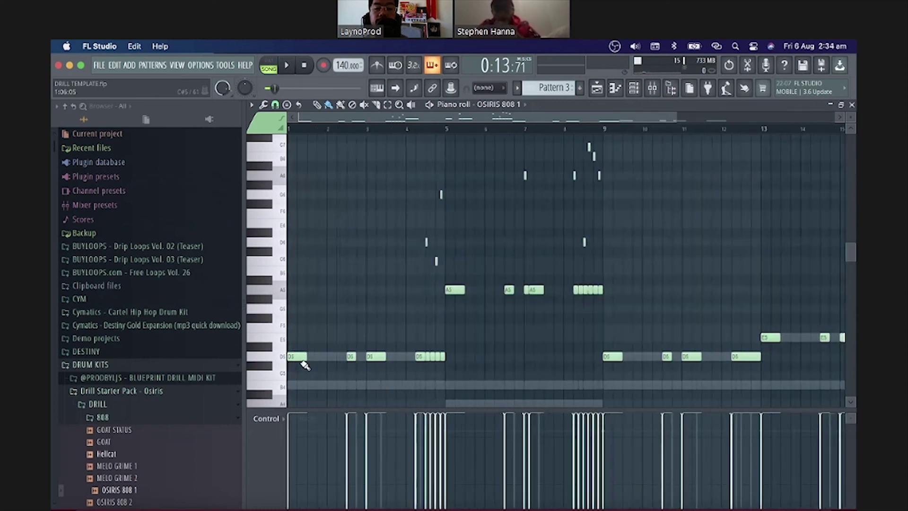
Play the beat with the OSIRIS 808 1 notes in view to check the slides and rolls
key("space")
scroll(401, 312, "down", 1)
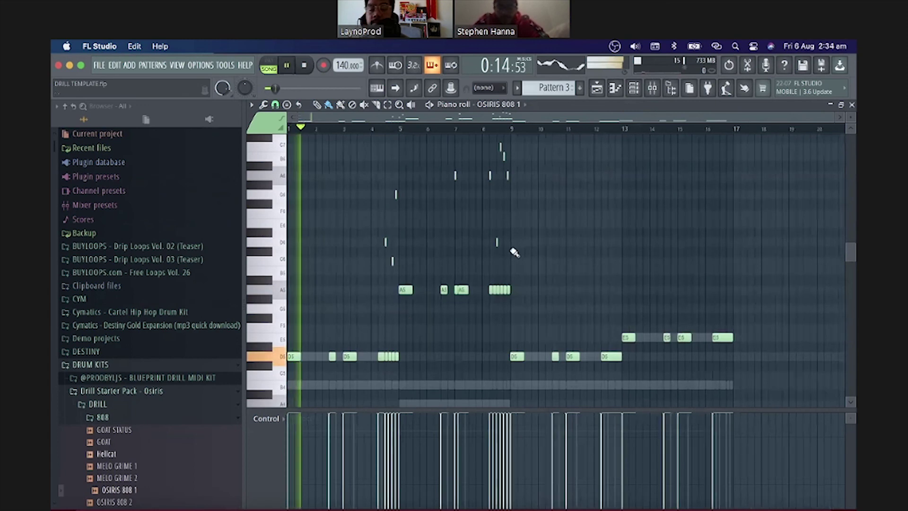
scroll(454, 246, "up", 1)
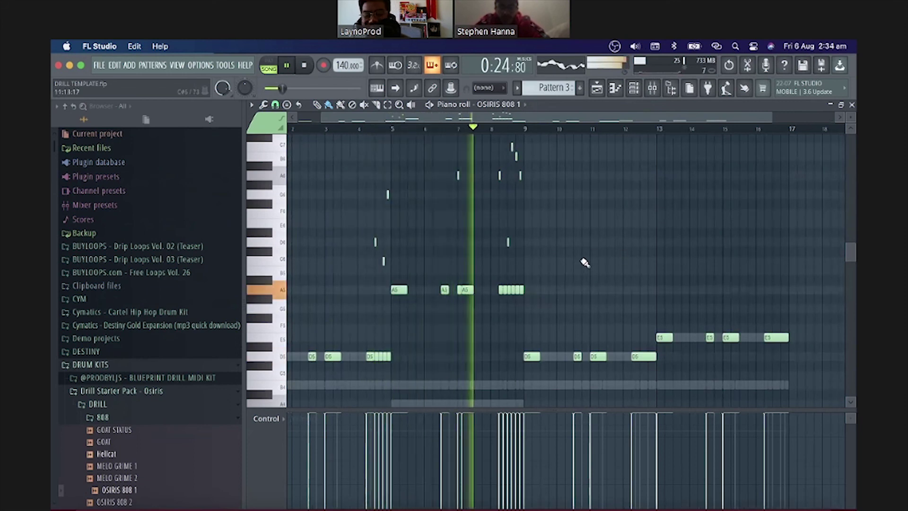
scroll(584, 262, "up", 2)
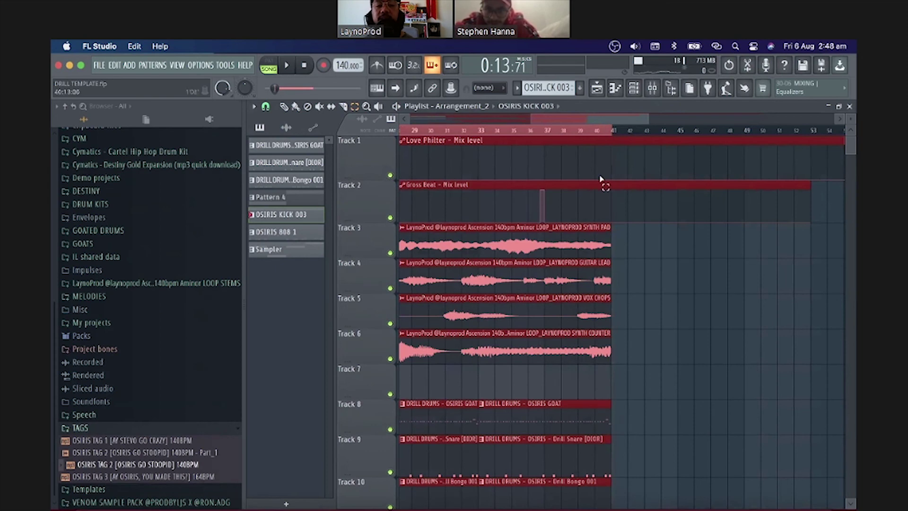
Review the full playlist arrangement during playback, covering the melody stems, tags, drums, 808, kick and mix-level automation
scroll(599, 179, "down", 5)
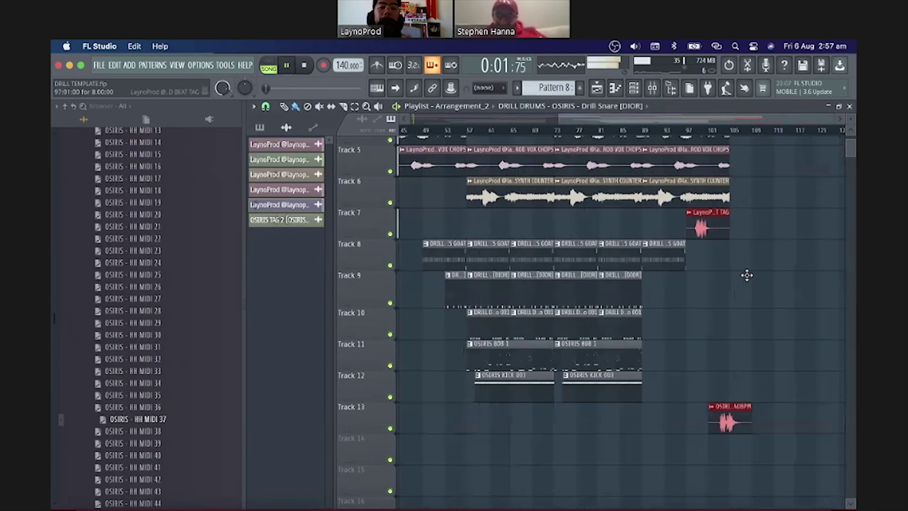
scroll(747, 120, "up", 2)
left_click_drag(688, 120, 628, 119)
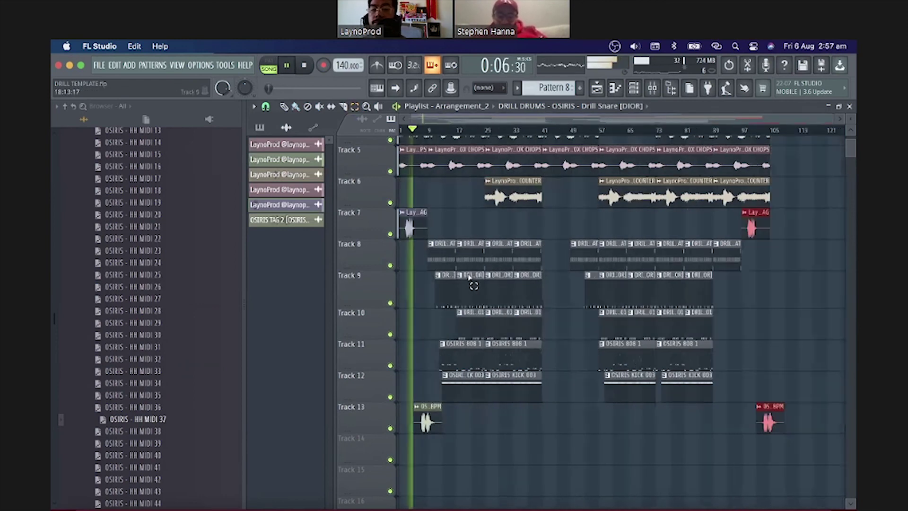
scroll(431, 292, "down", 2)
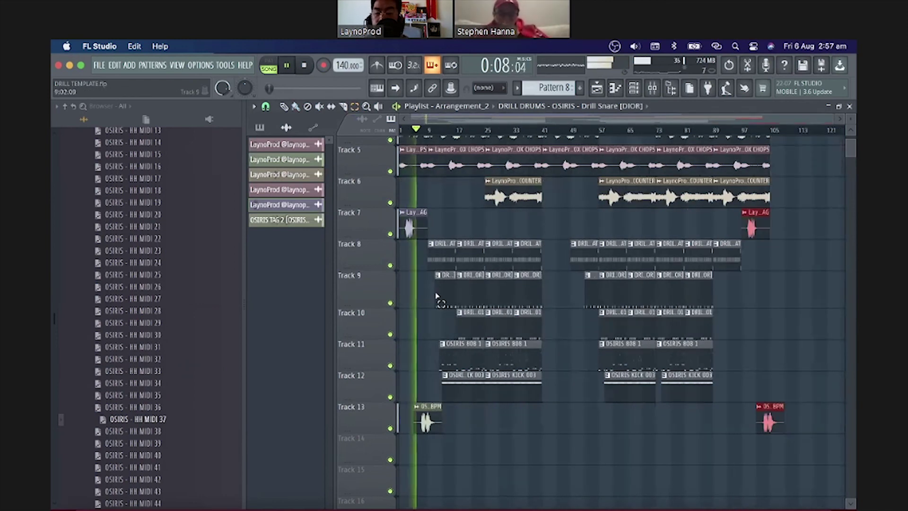
scroll(458, 282, "up", 1)
scroll(492, 166, "up", 3)
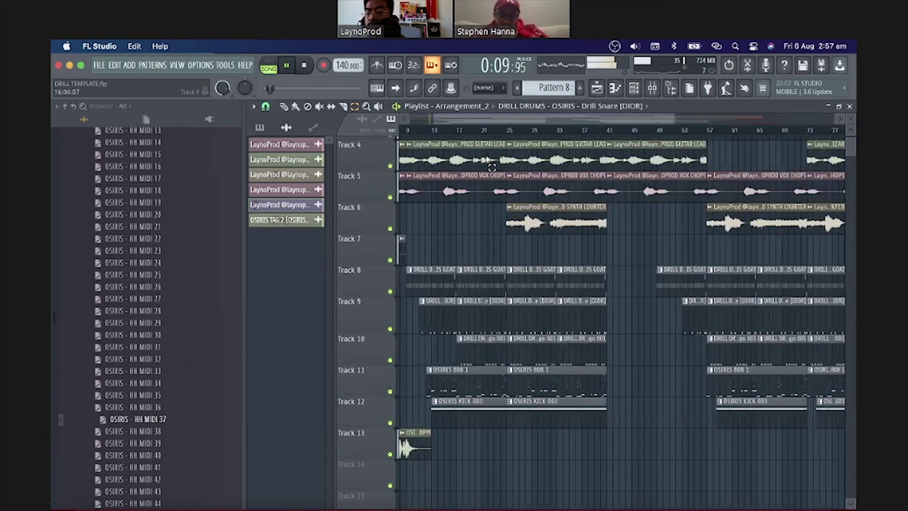
scroll(490, 118, "up", 3)
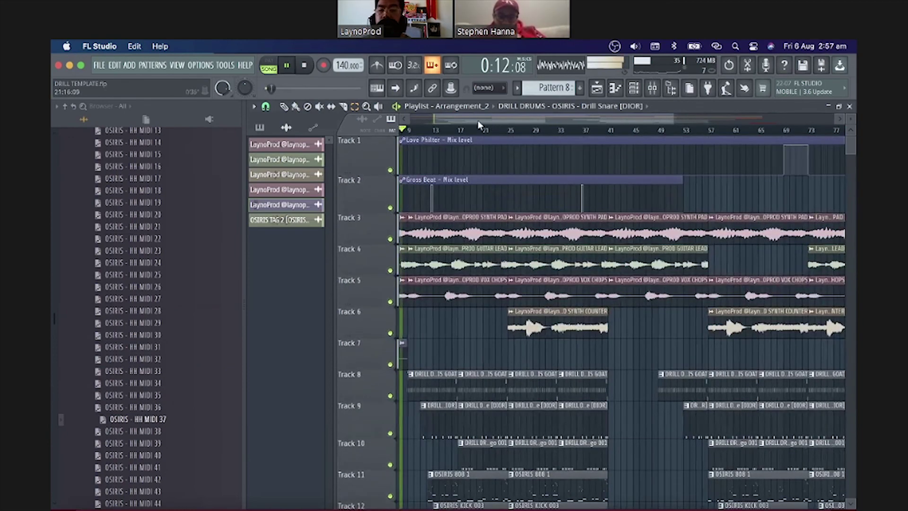
left_click_drag(477, 120, 465, 123)
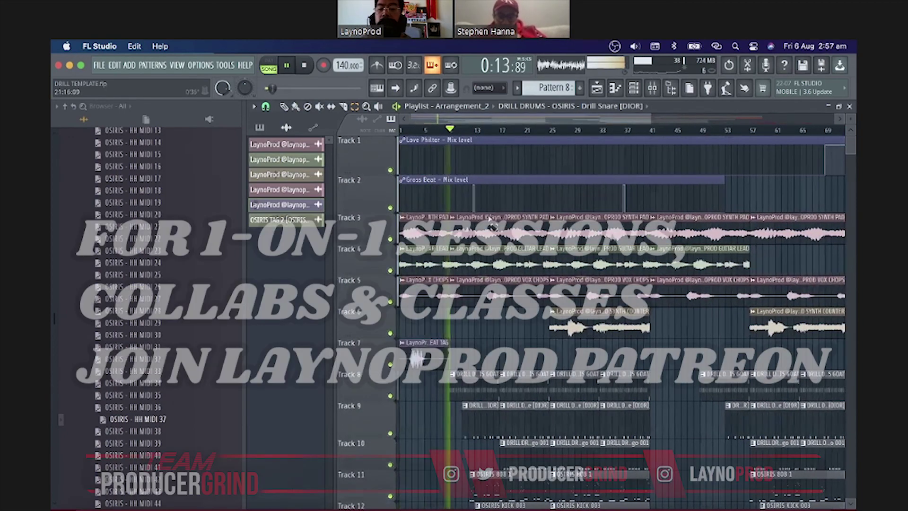